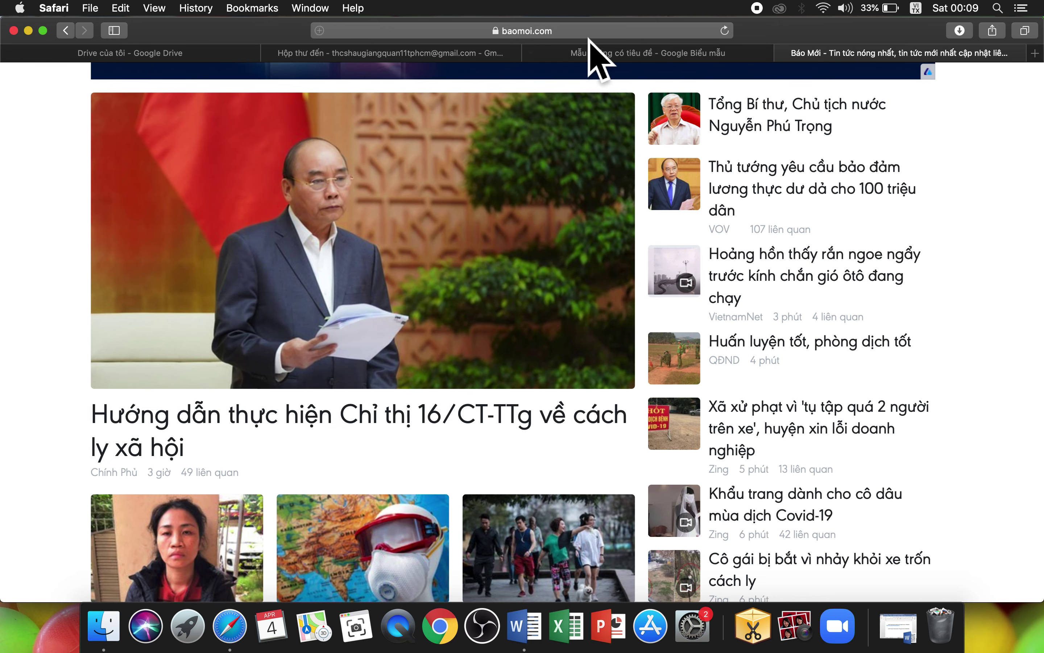
Step: Search Safari for 'form google' and open the Google Forms sign-in result
left_click(567, 31)
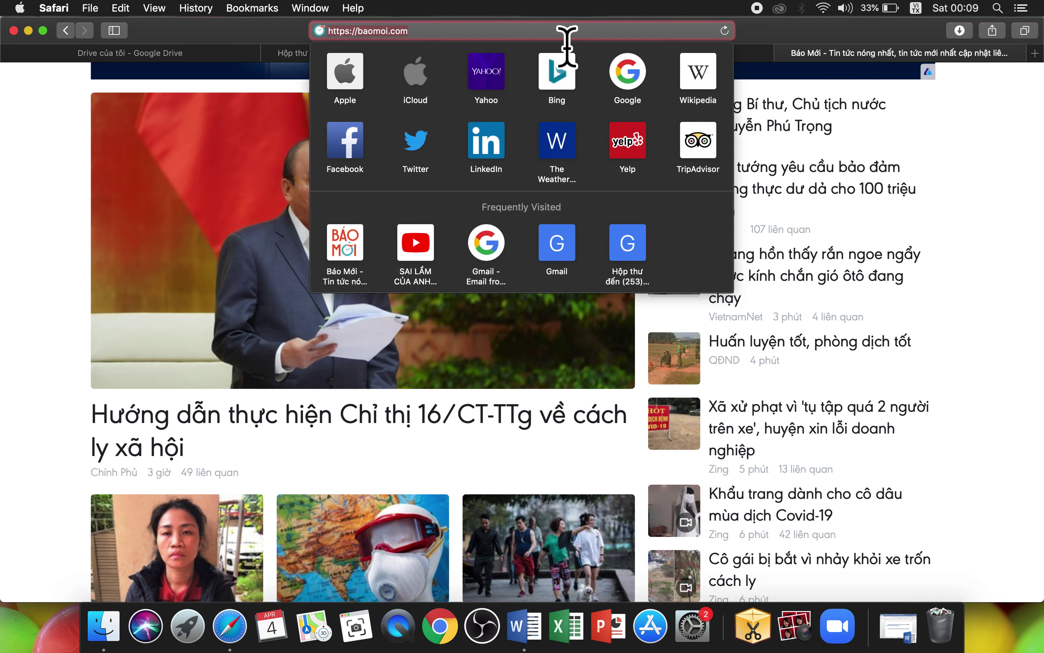
type("forms.gle")
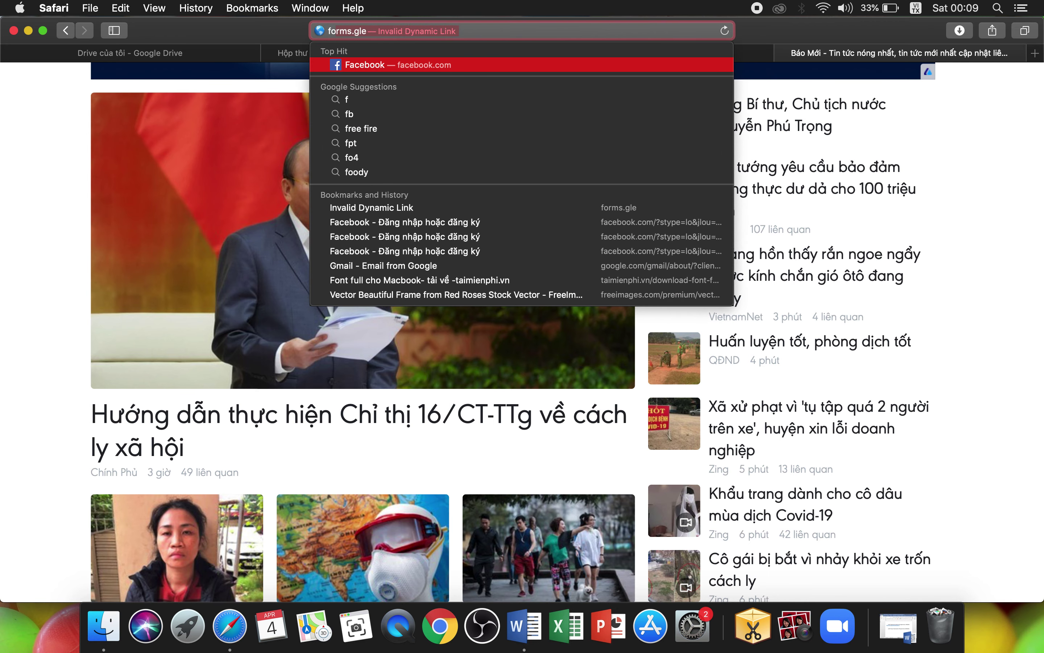
type("m go")
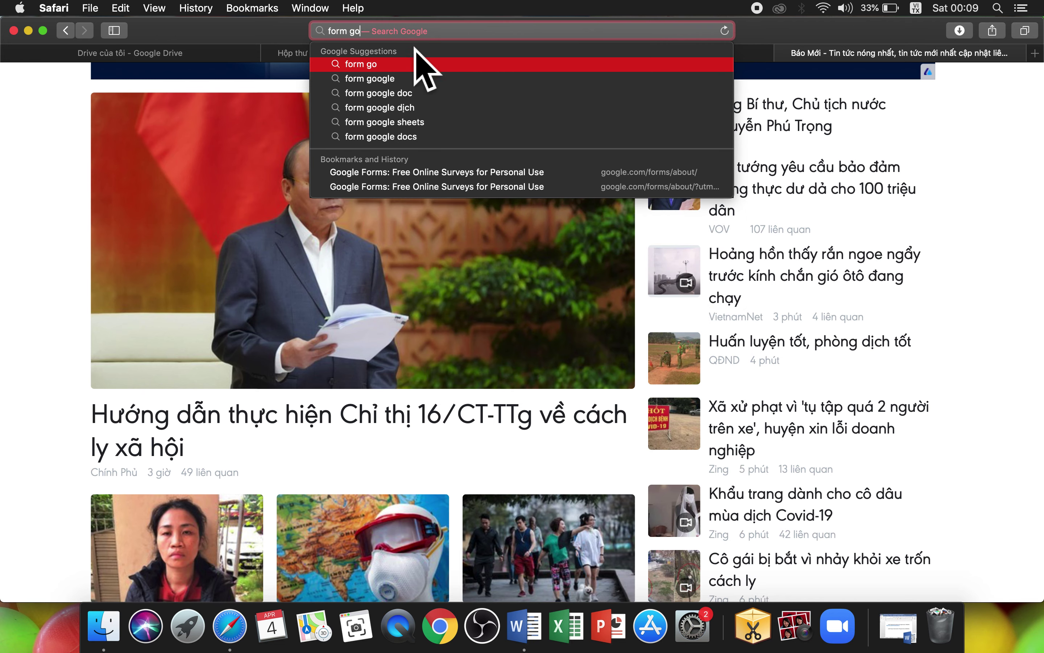
left_click(400, 82)
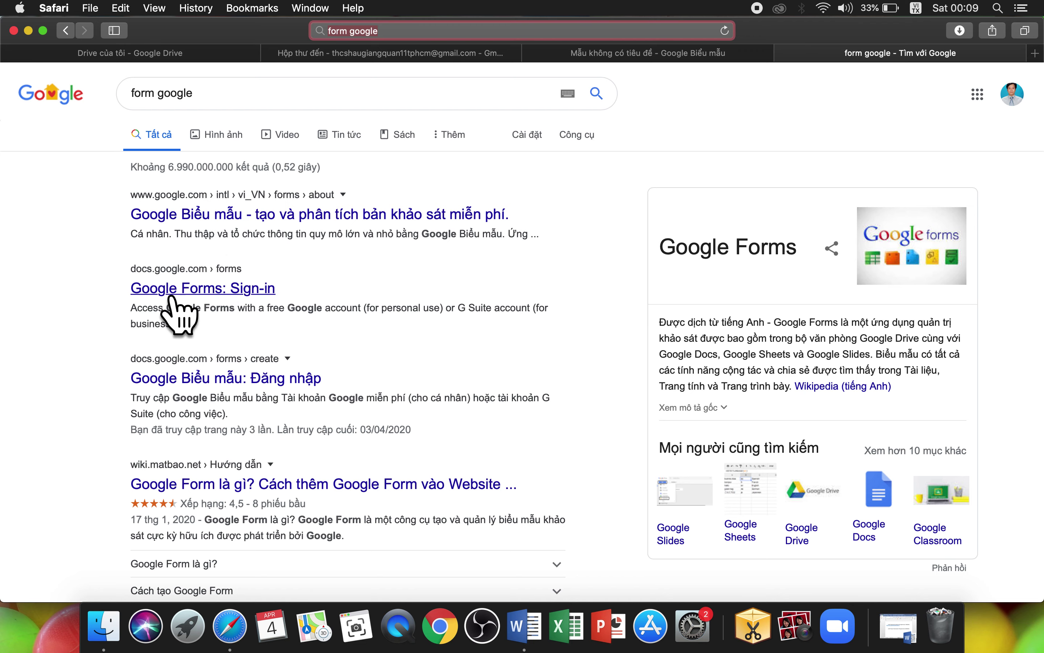
left_click(211, 300)
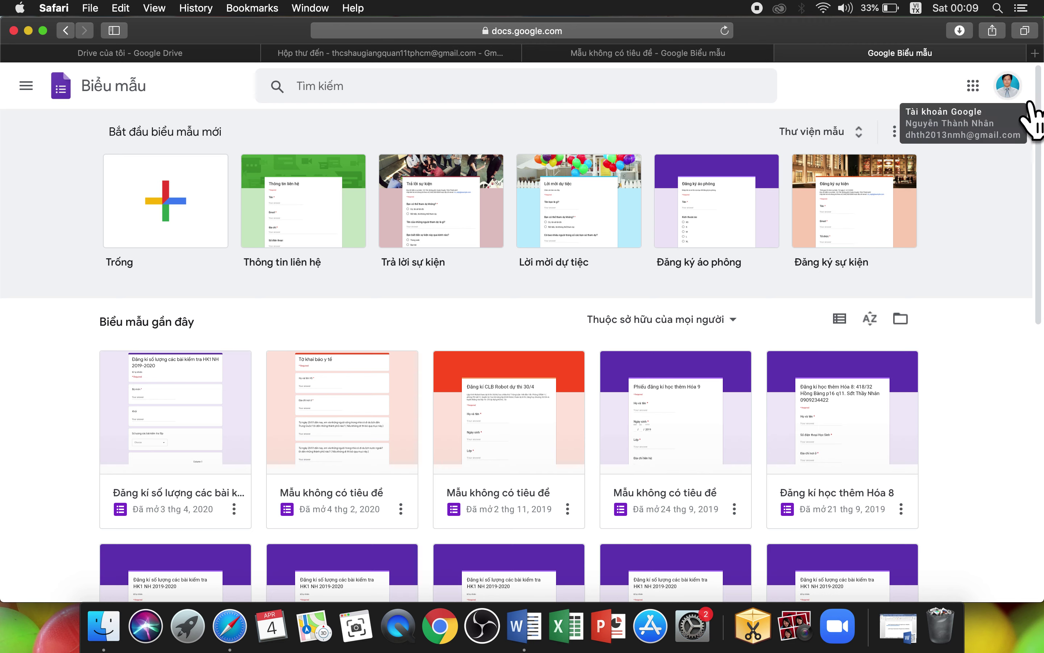
Step: Choose the school account from the avatar menu, close the extra Forms tab, and pick the Trống template
left_click(1019, 90)
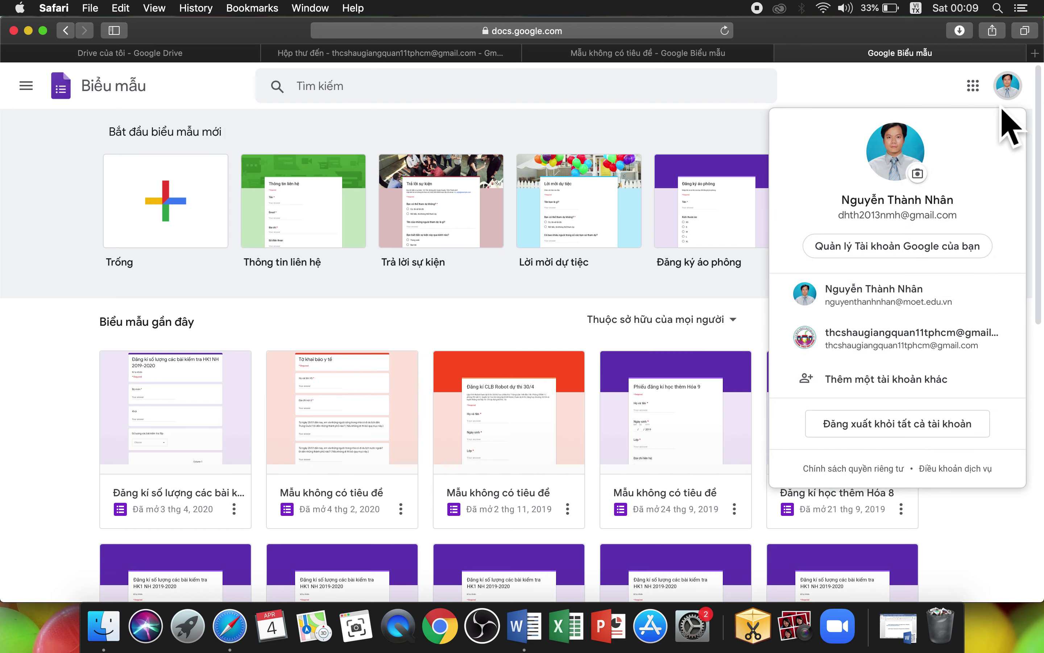
left_click(928, 343)
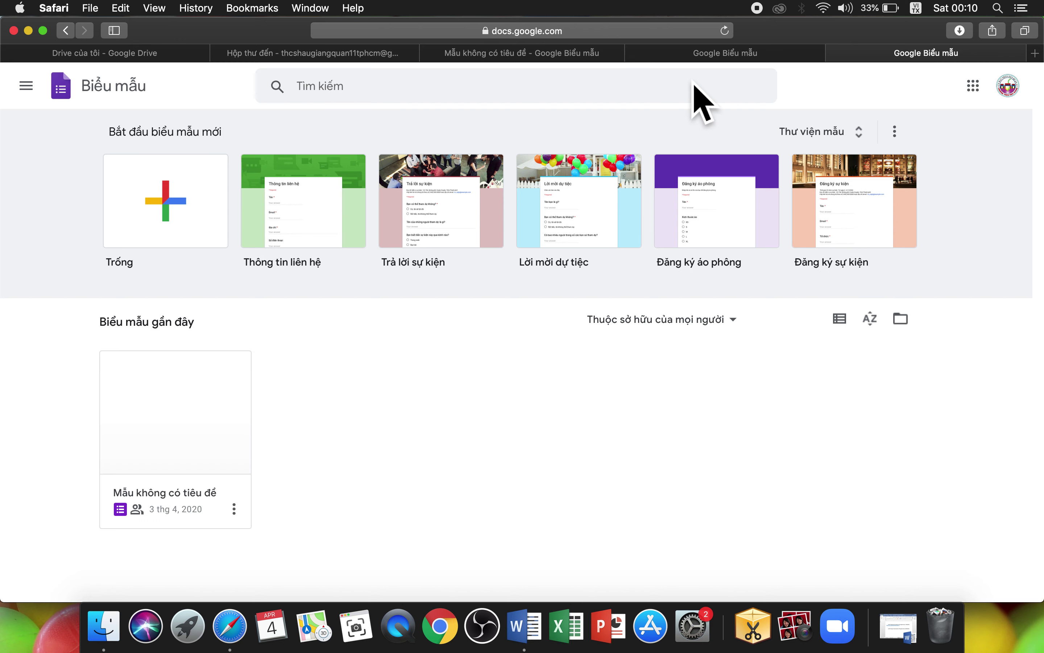
left_click(634, 53)
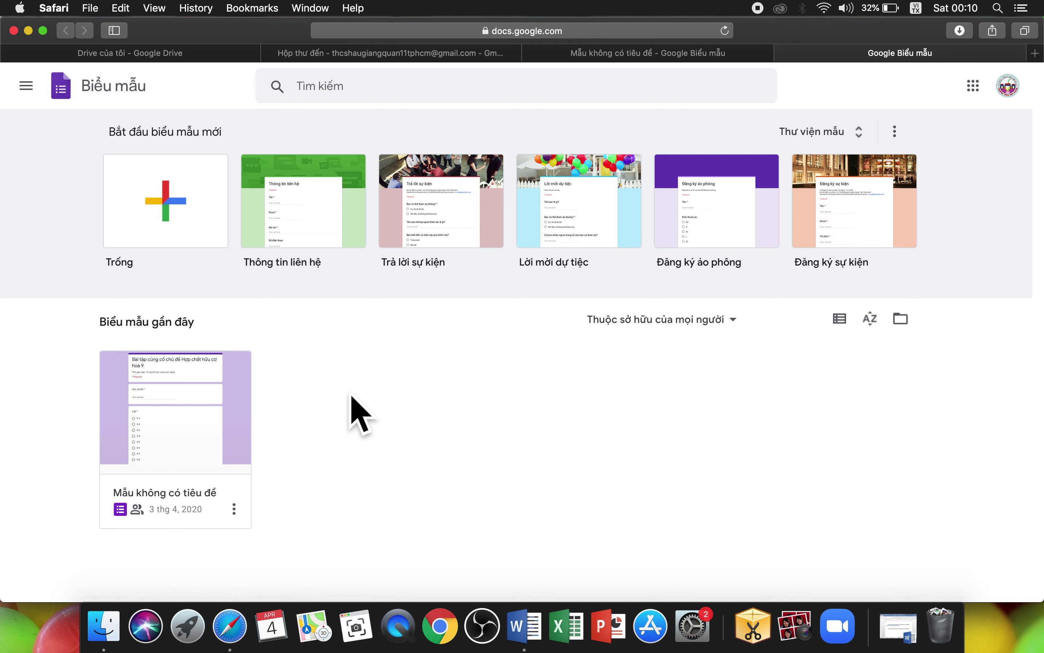
left_click(203, 235)
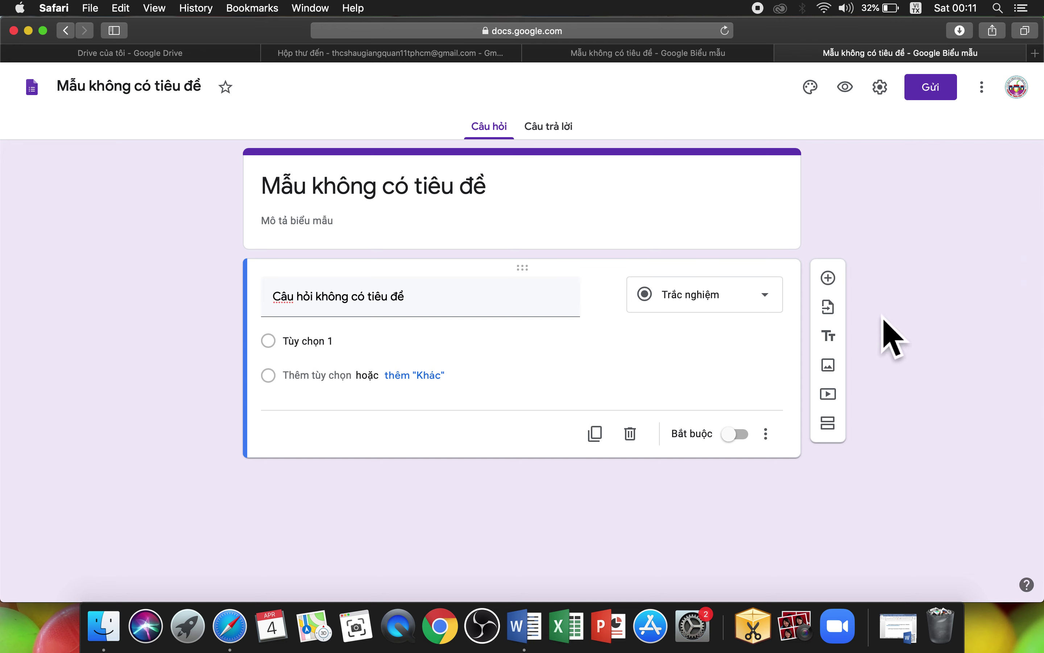
Step: Start editing the default title 'Mẫu không có tiêu đề' of the new blank form
left_click(434, 206)
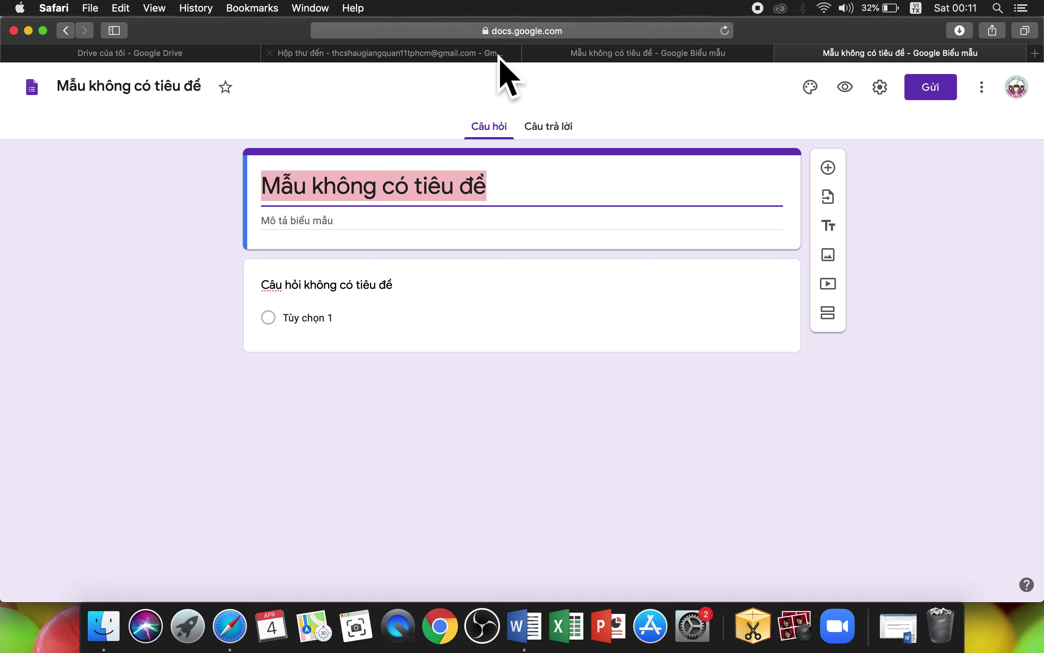
Step: Title the form 'Bài tập củng cố chủ đề hidrocacbon hoá 9', correcting typos along the way
left_click(602, 54)
key("ctrl+Tab")
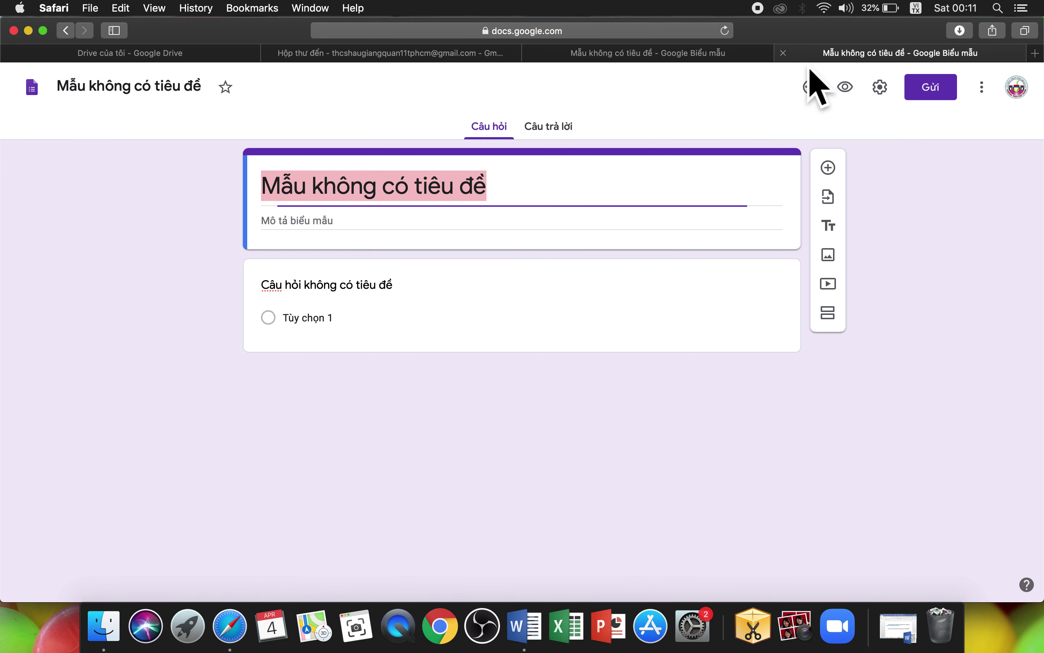
type("Bài ")
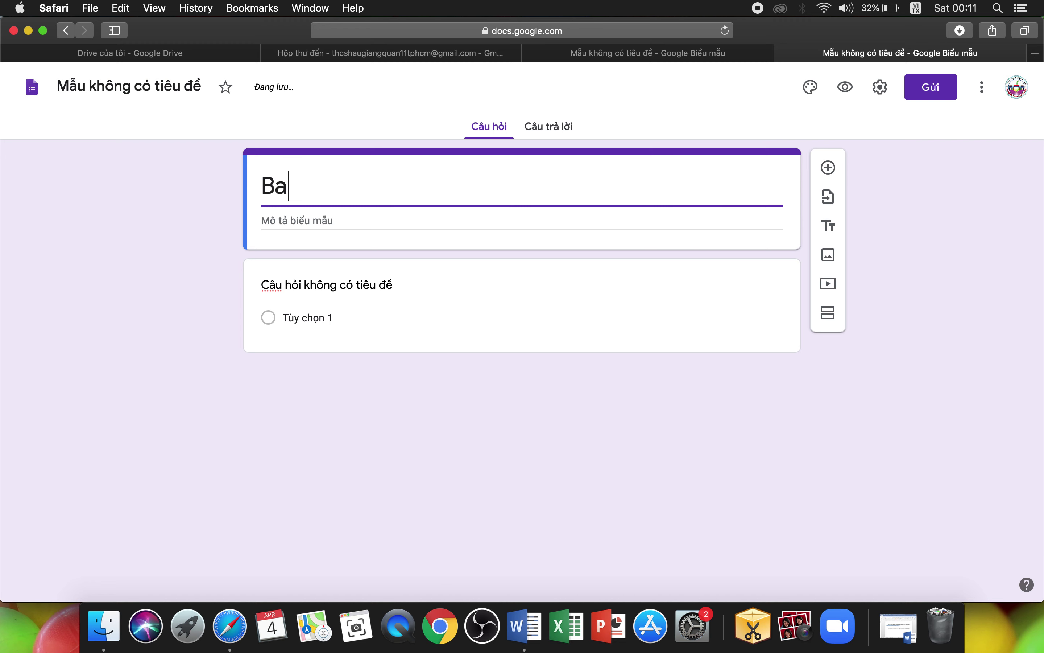
type("tậ")
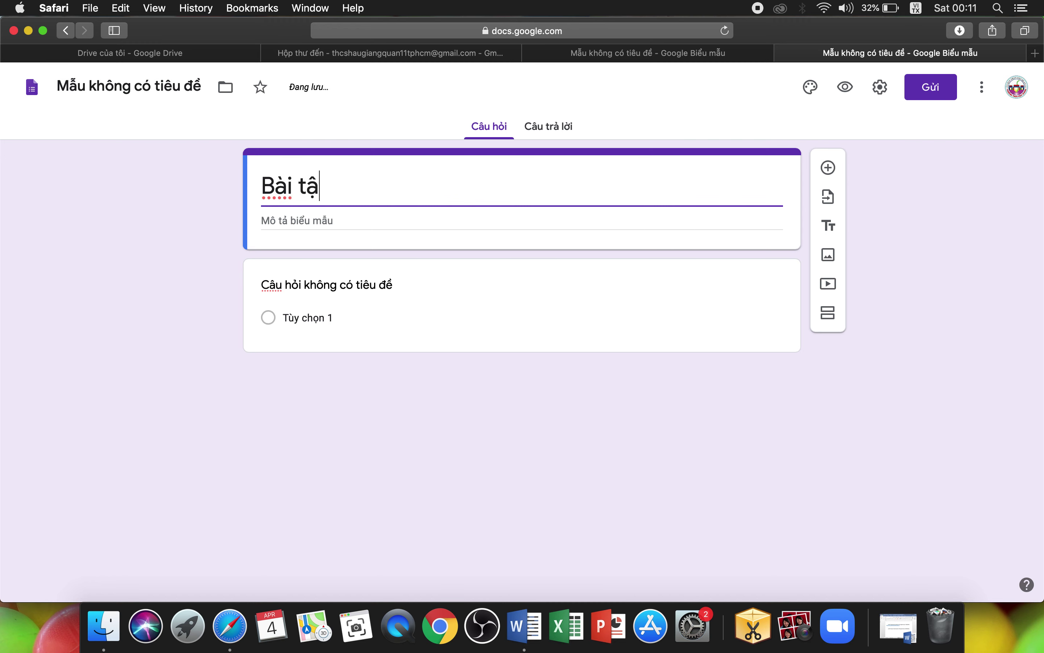
type("p cung cố ch")
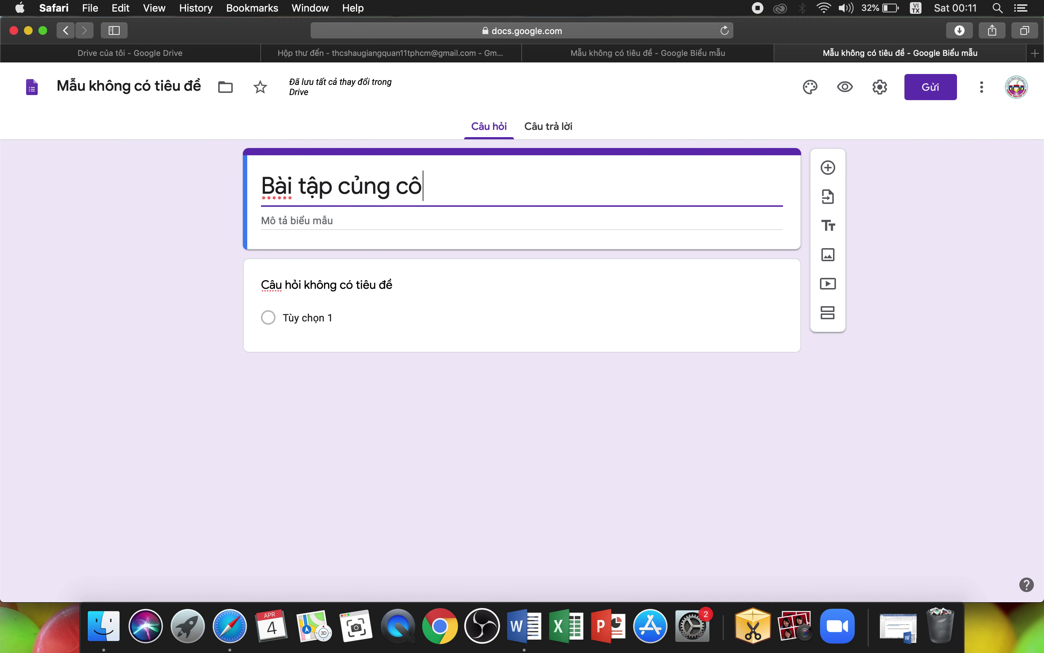
type("ủ đề ")
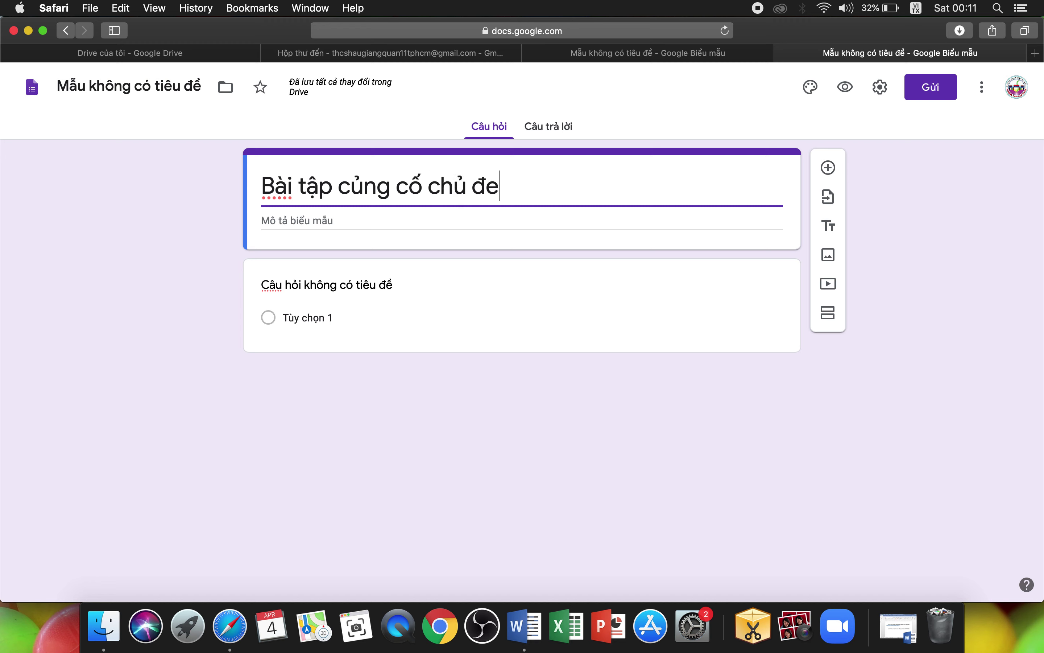
type("hi")
key("BackSpace")
type("d")
key("BackSpace")
type("i")
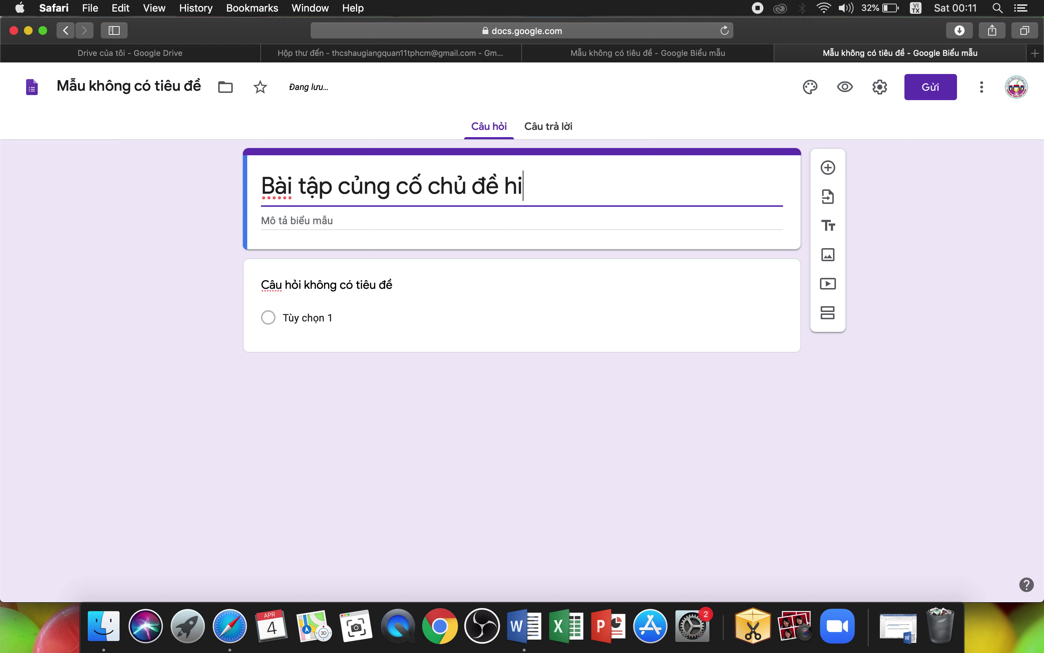
type("drocac")
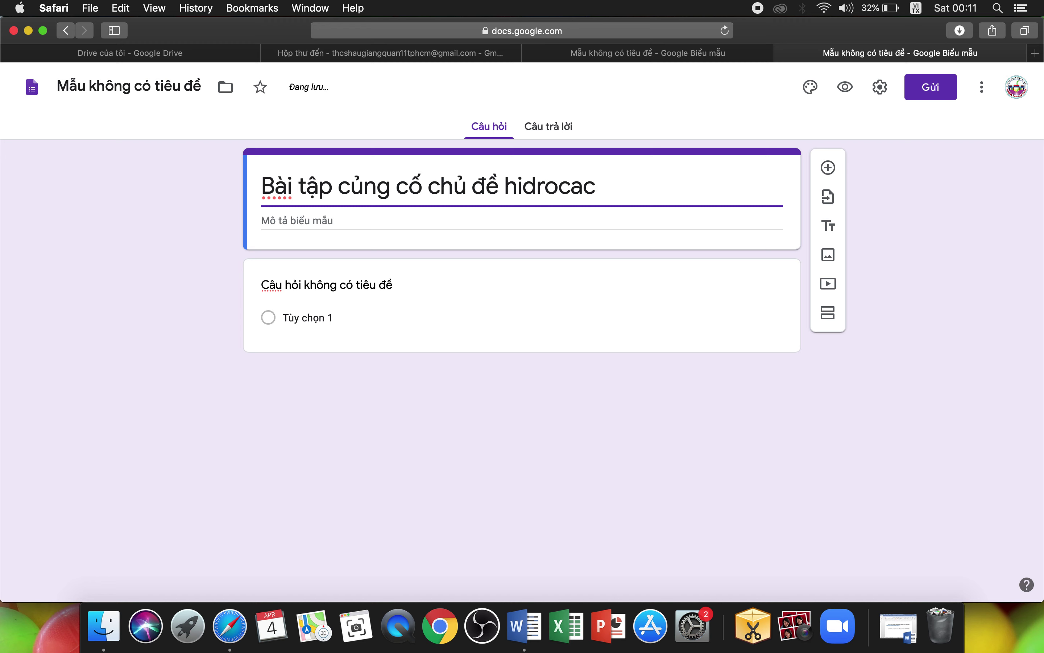
type("bon hoa")
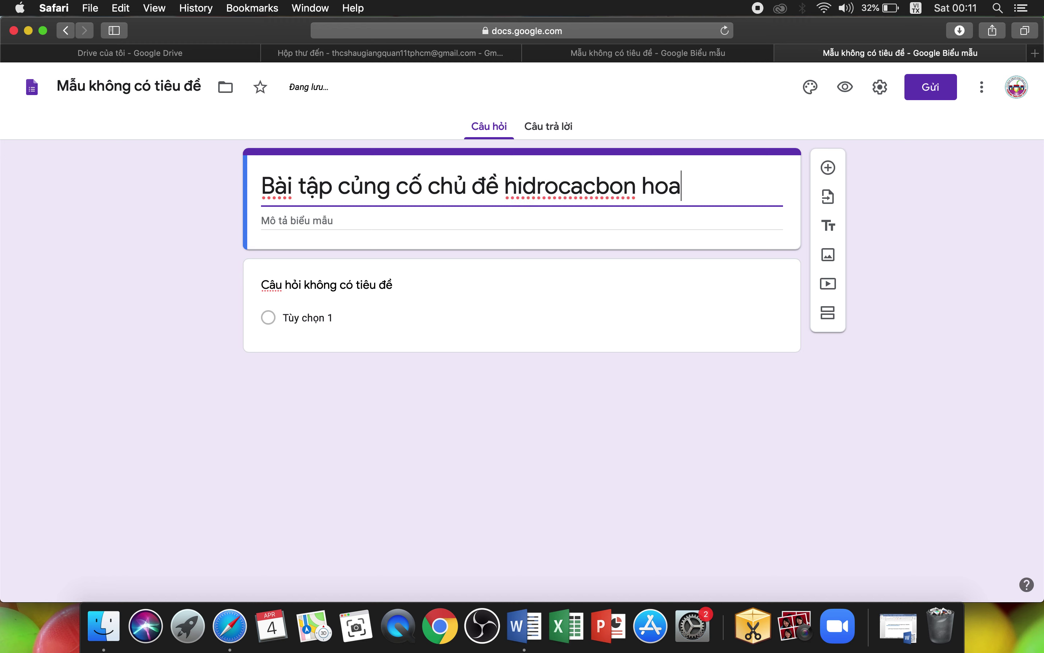
key("BackSpace")
type("á 9")
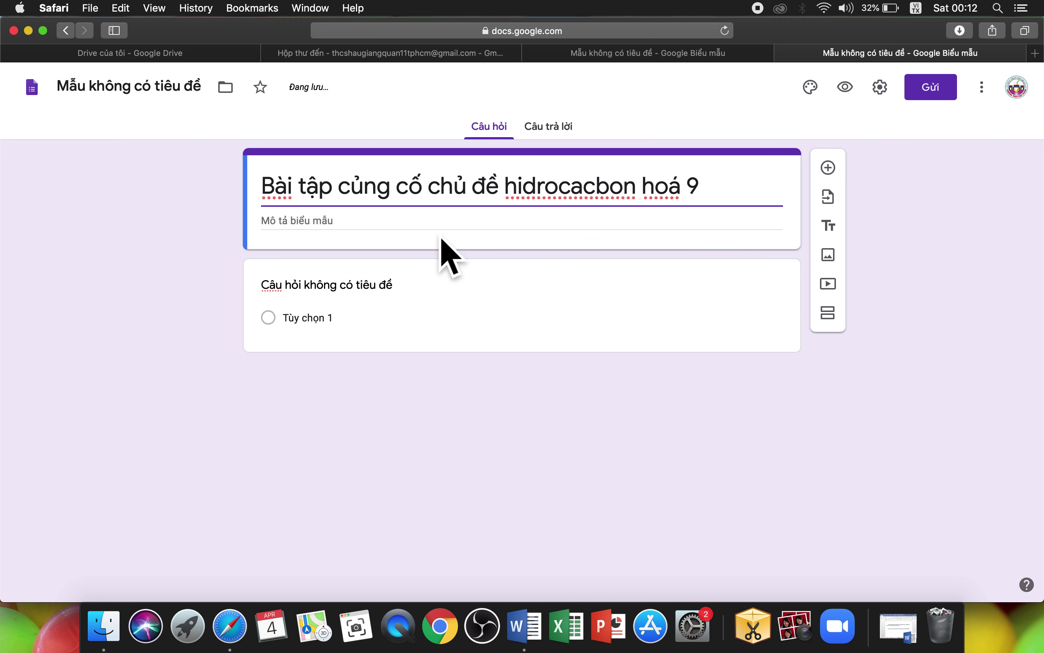
left_click(392, 239)
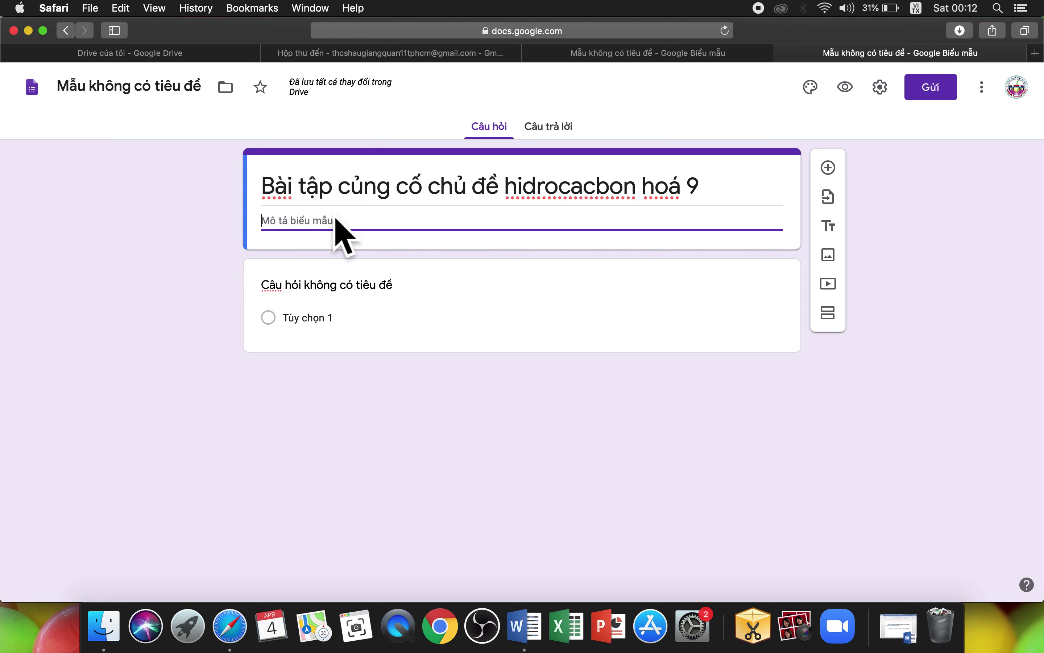
Step: Enter the description 'Hạn chót hoàn thành là trước 18h ngày thứ năm 09/04/2020'
type("Hạn")
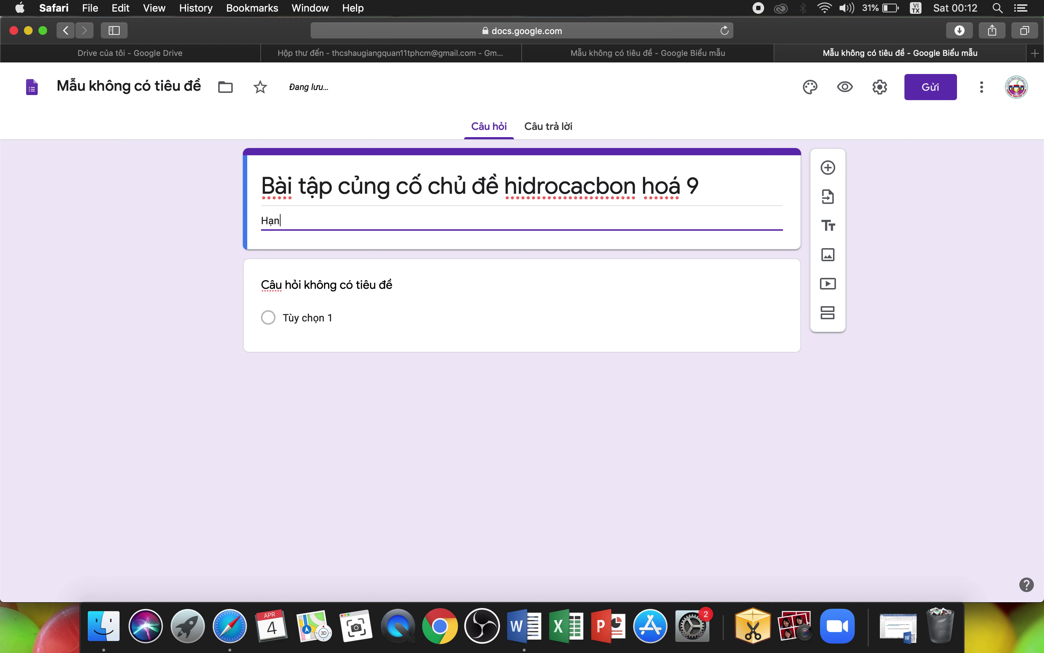
type(" chostf")
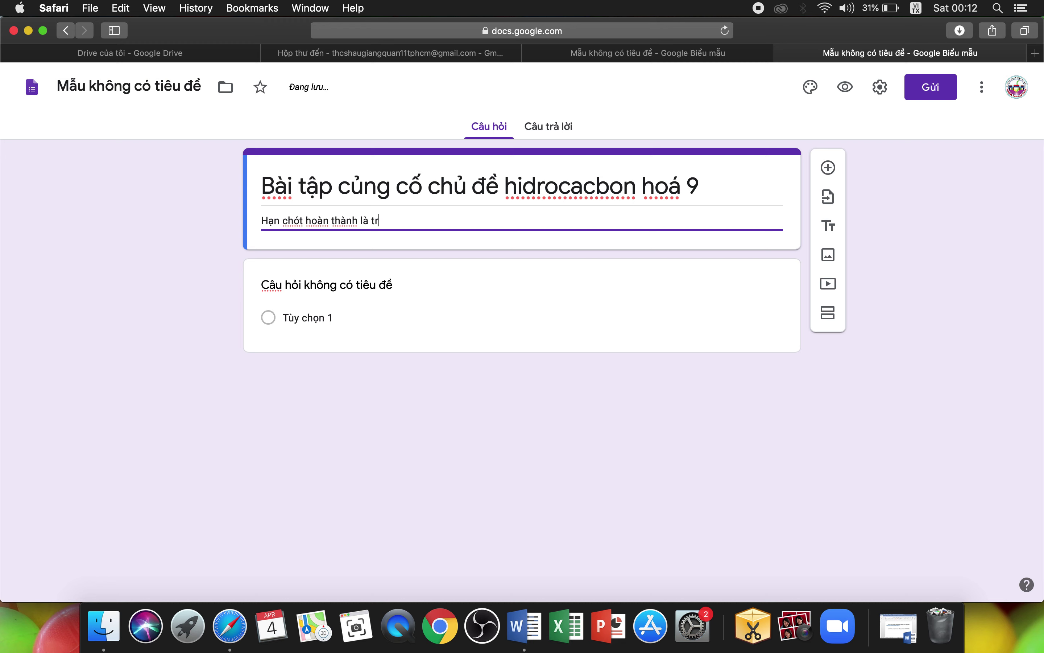
type(" là trước 18h ngày thứ năm 09/04")
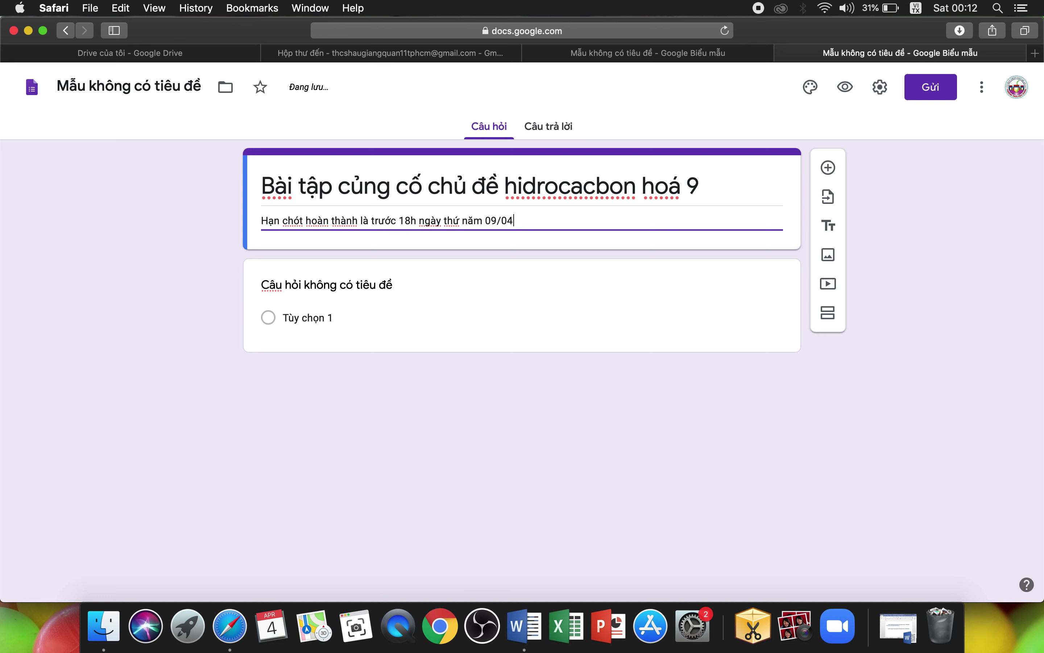
type("2020")
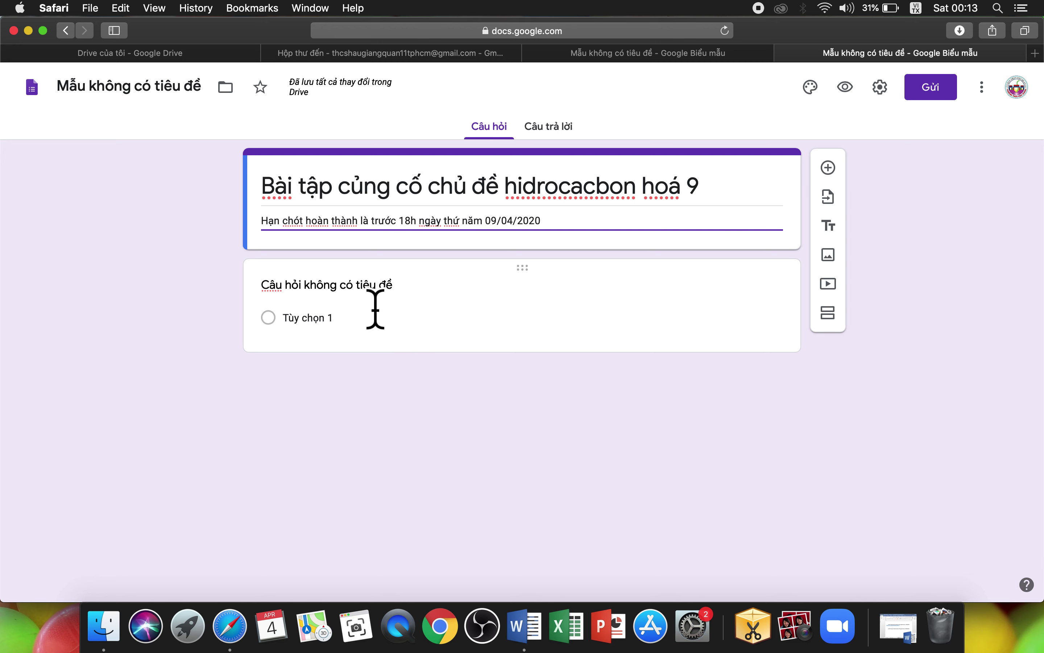
left_click(374, 304)
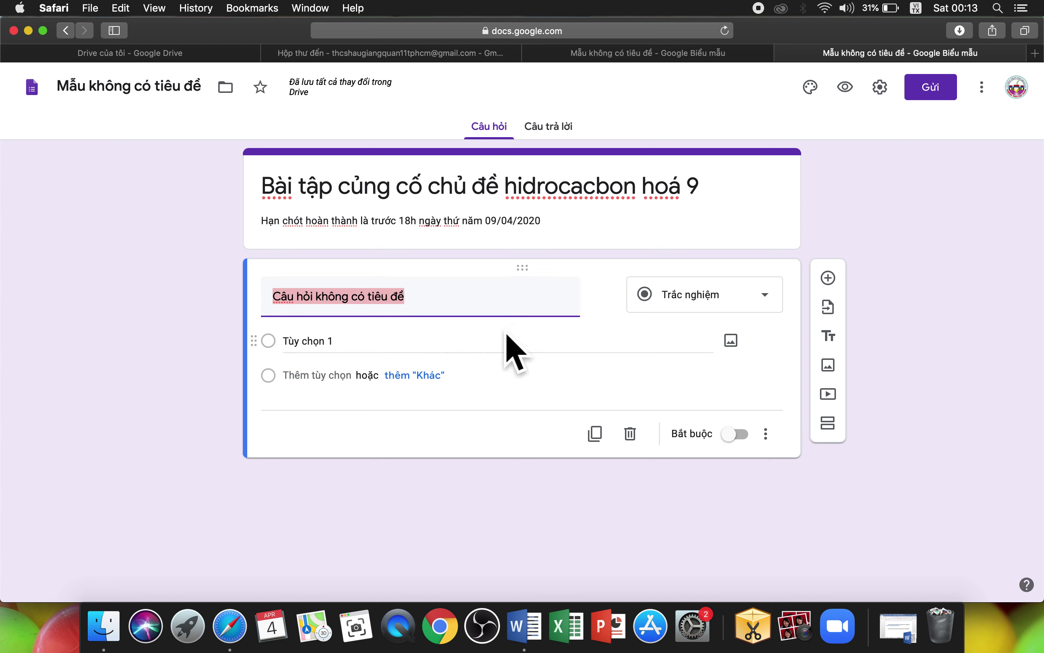
Step: Title the first question 'Họ và tên', make it required, and keep it as short answer
type("Ho")
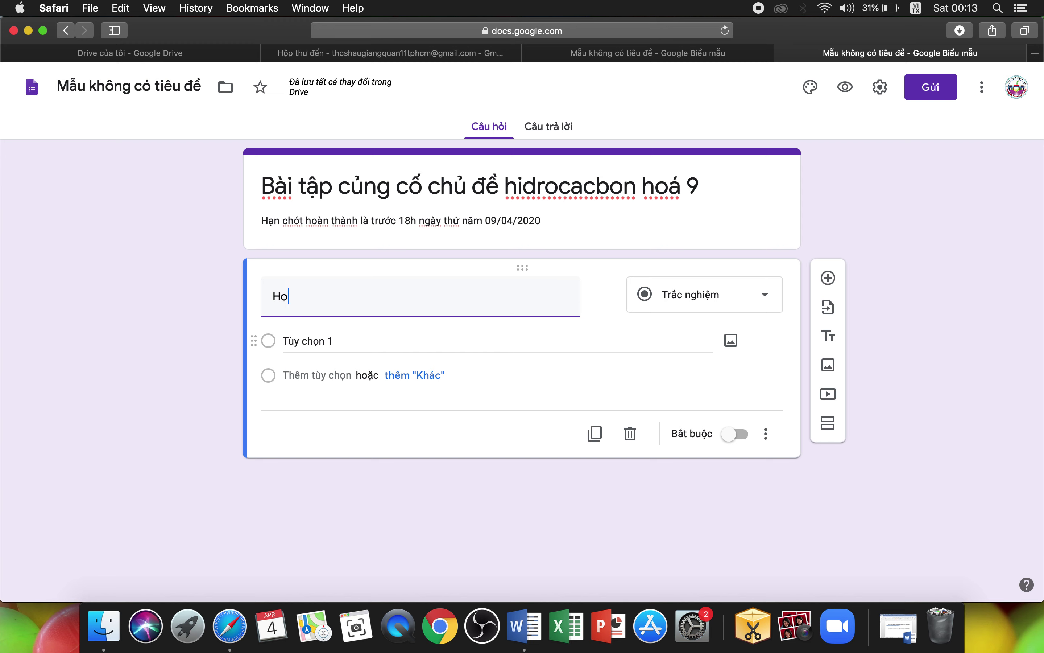
type(" và tên")
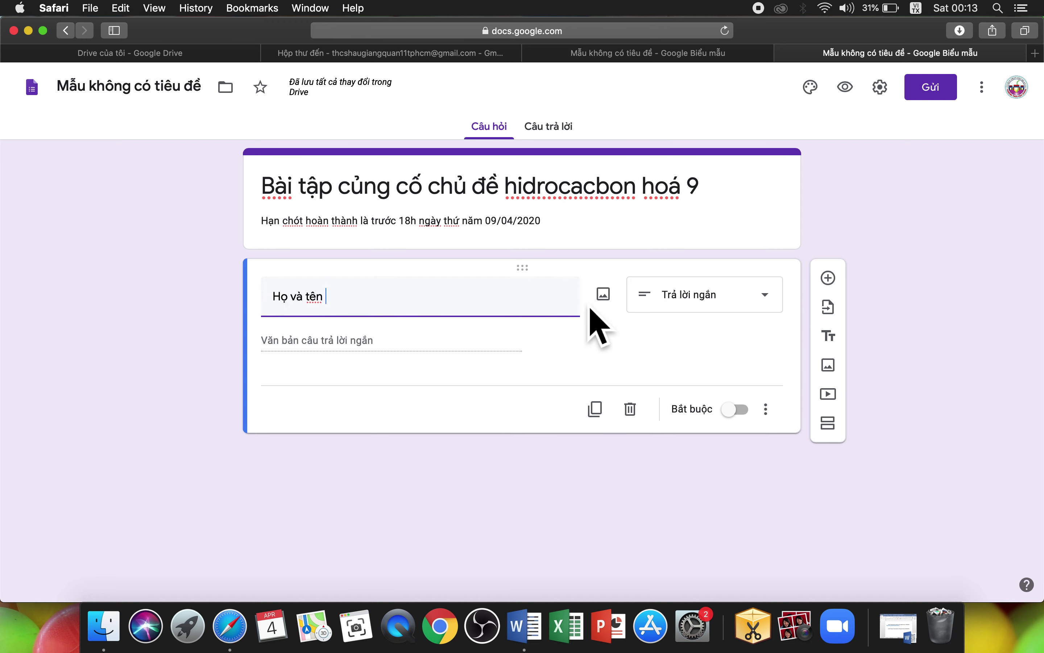
left_click(754, 428)
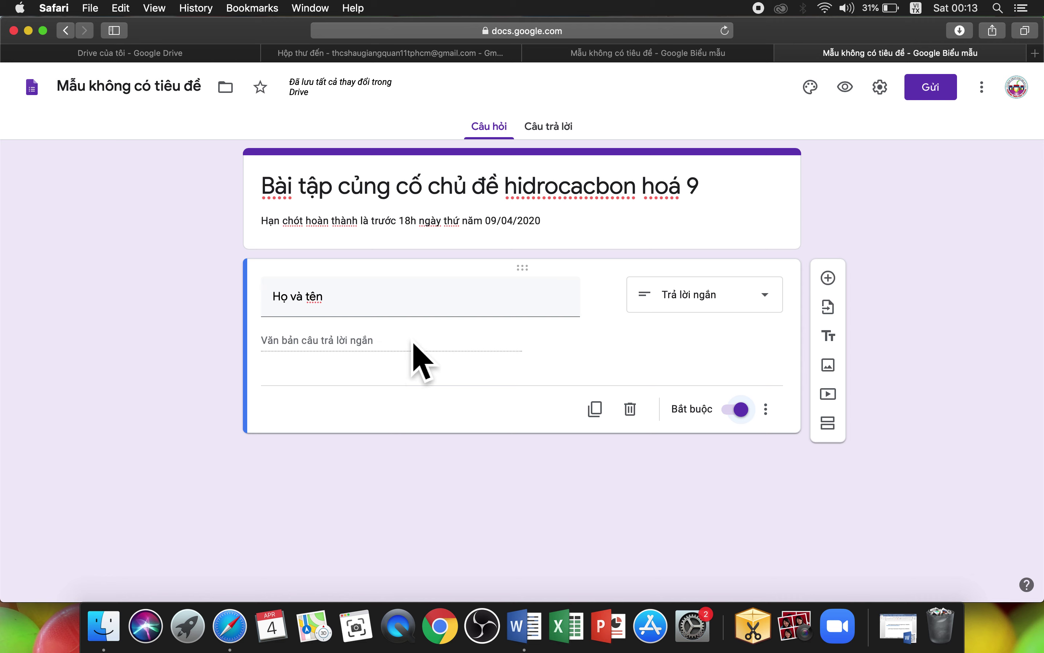
left_click(783, 306)
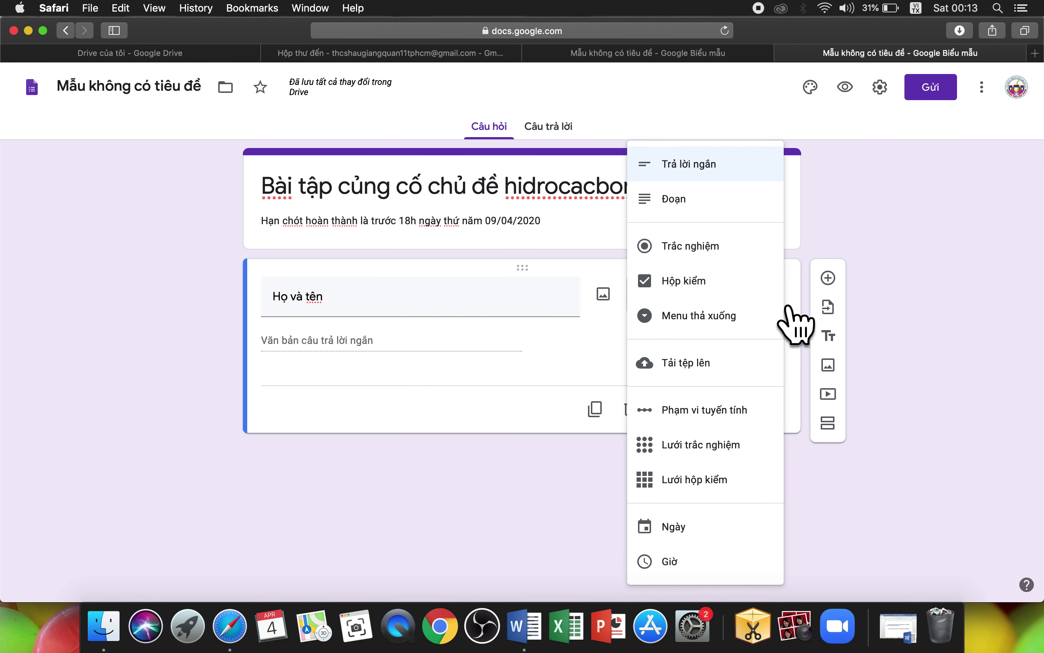
left_click(714, 178)
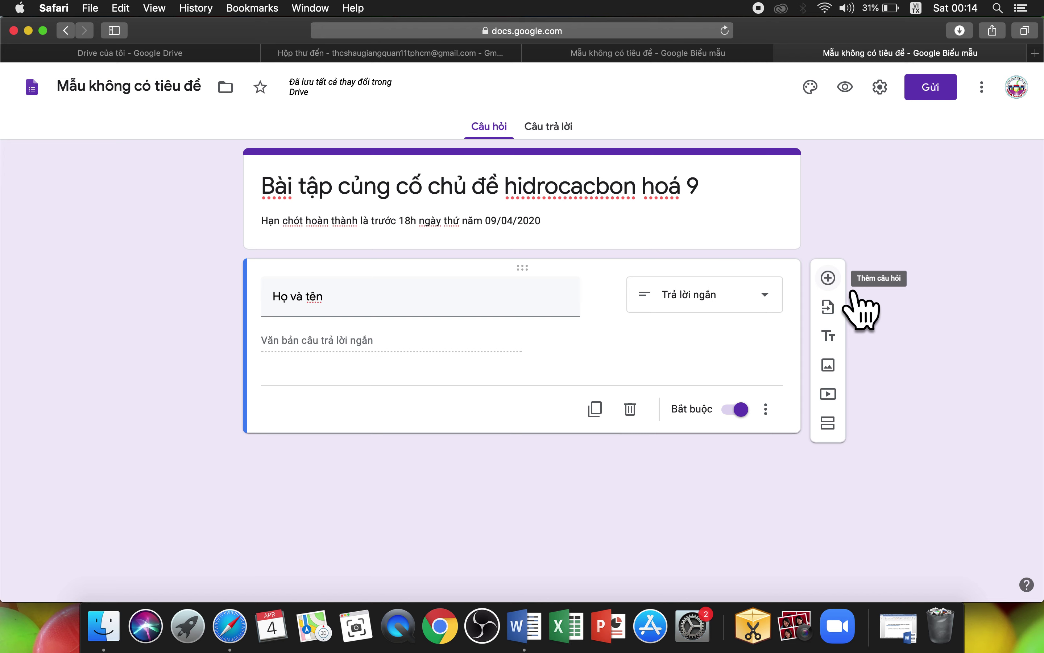
Step: Add a second question 'Lớp' and set its type to Trắc nghiệm (multiple choice)
left_click(829, 278)
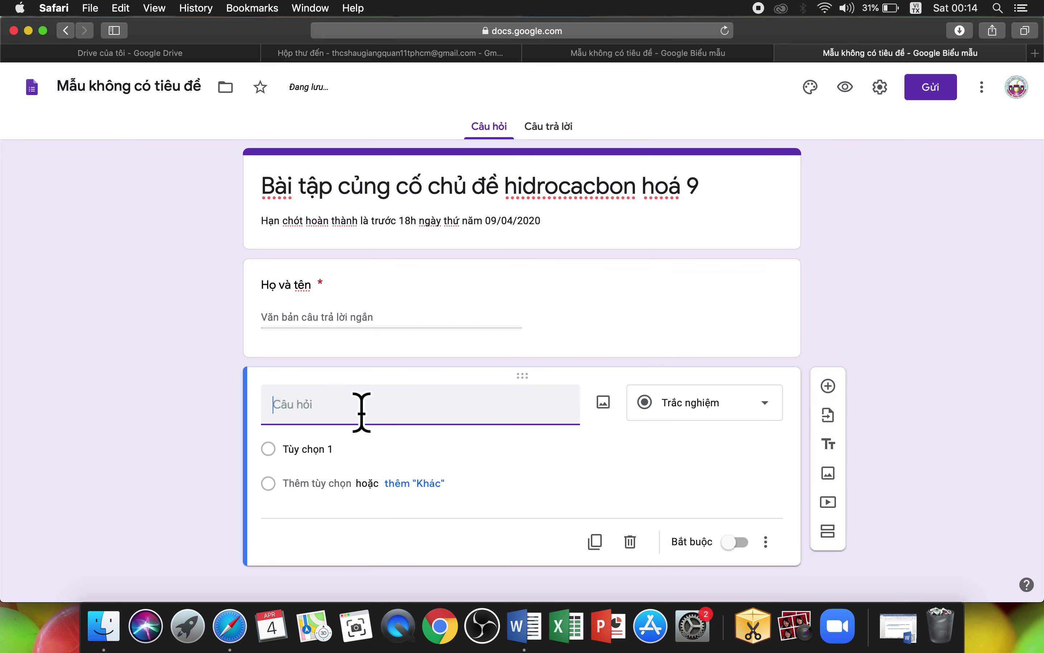
type("Lớp")
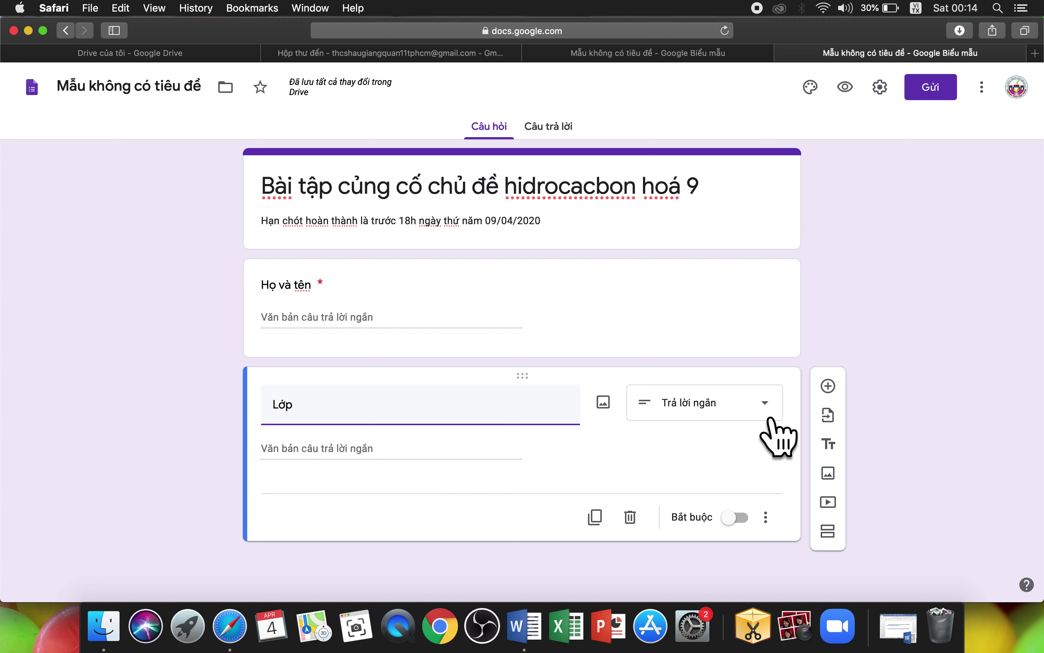
left_click(782, 416)
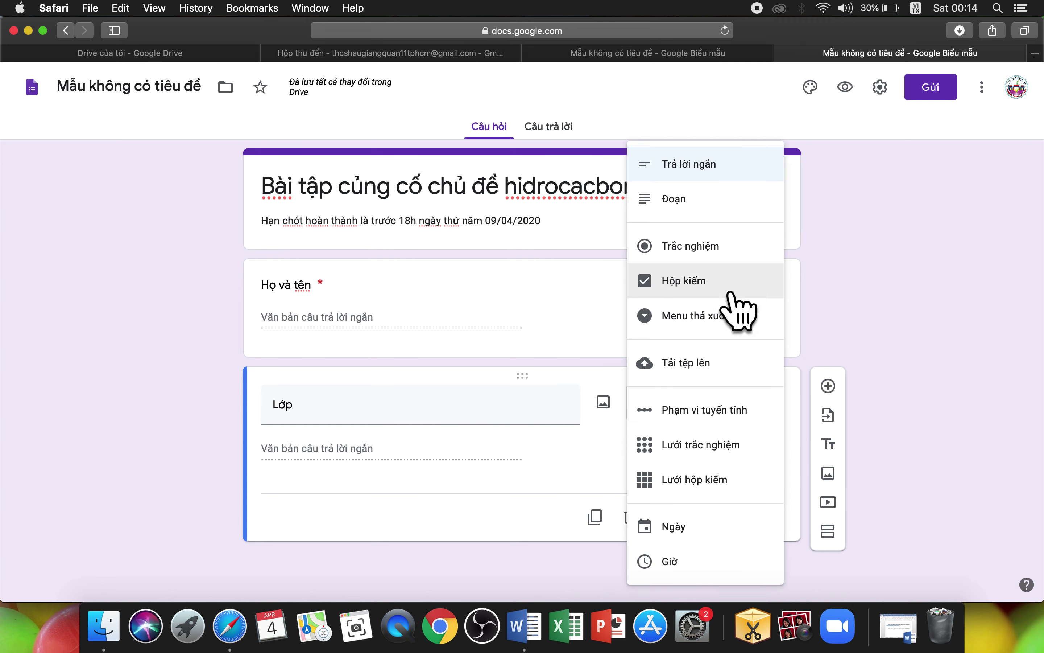
left_click(708, 259)
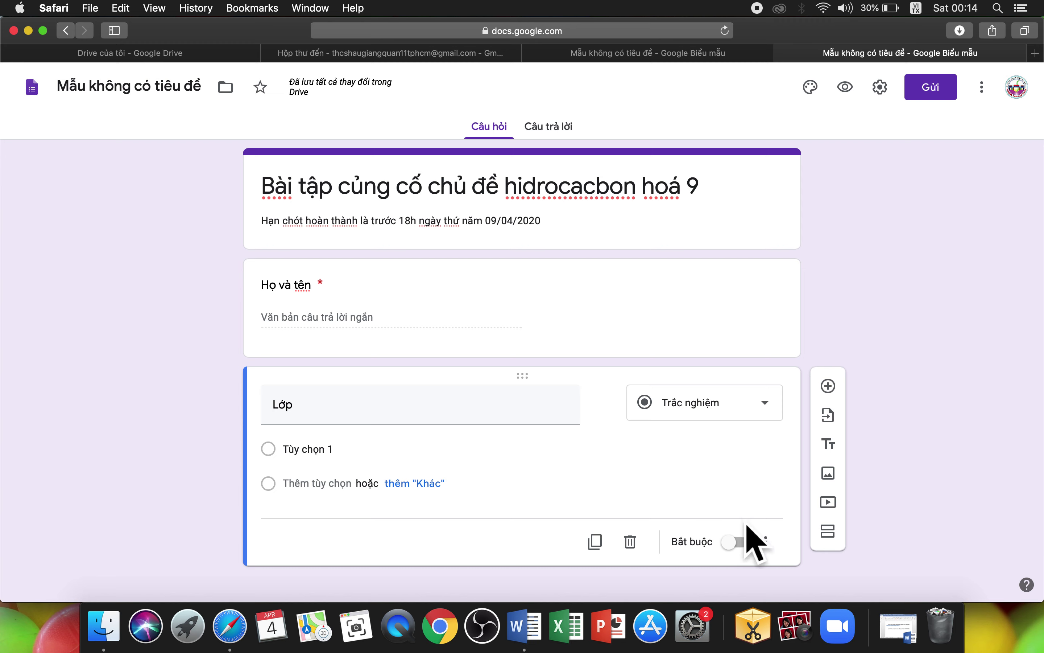
Step: Make Lớp required, enter 9/1 as the first option, and add three more options plus Khác
left_click(763, 557)
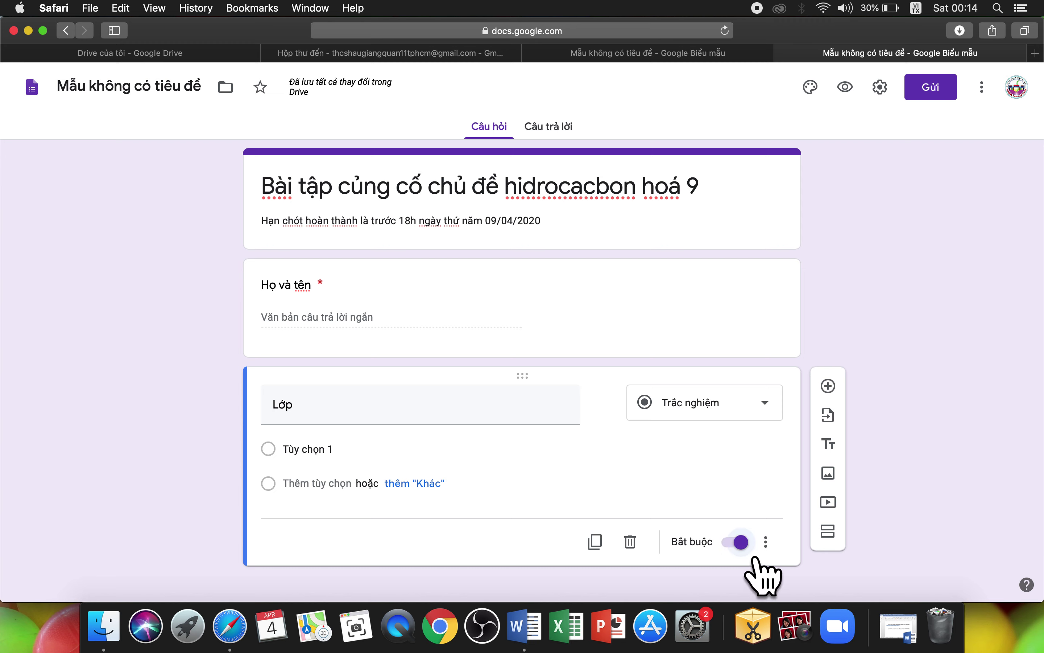
left_click(383, 459)
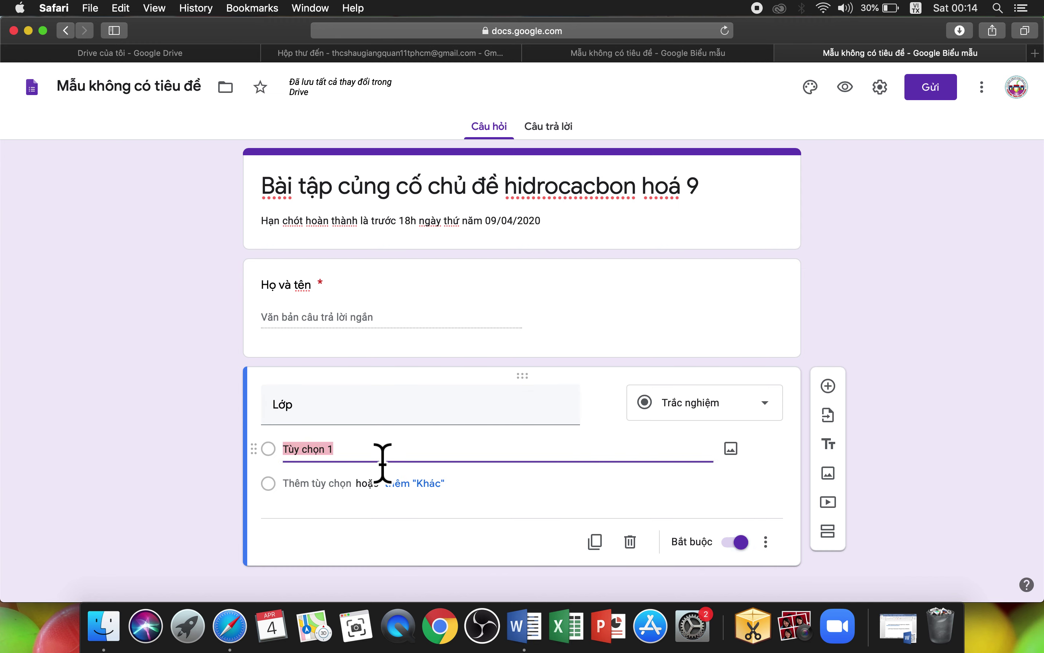
type("9/1")
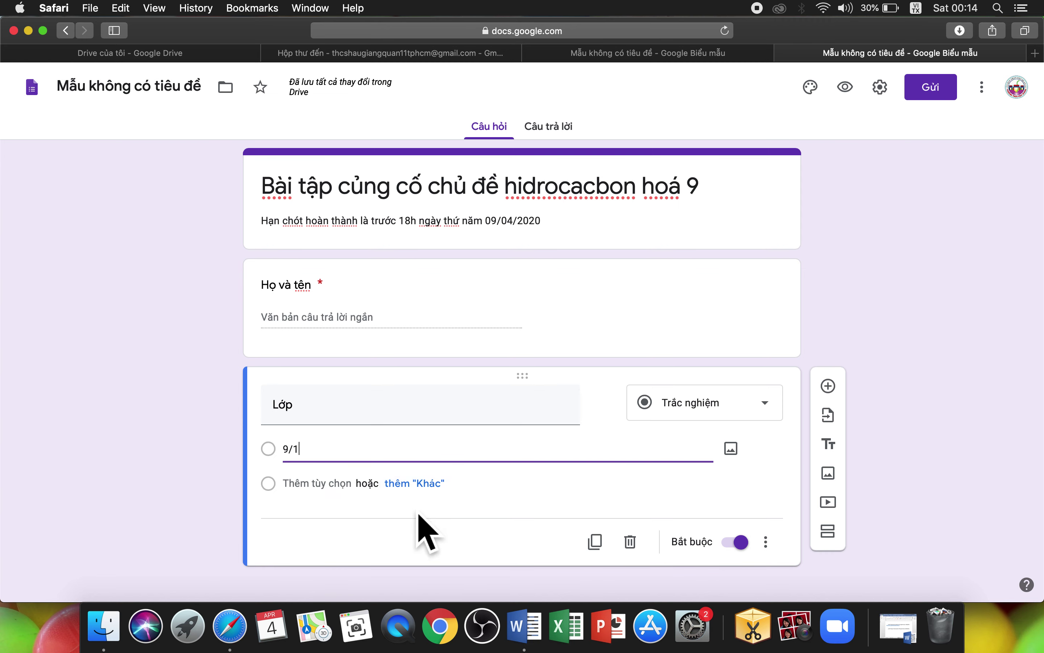
left_click(431, 484)
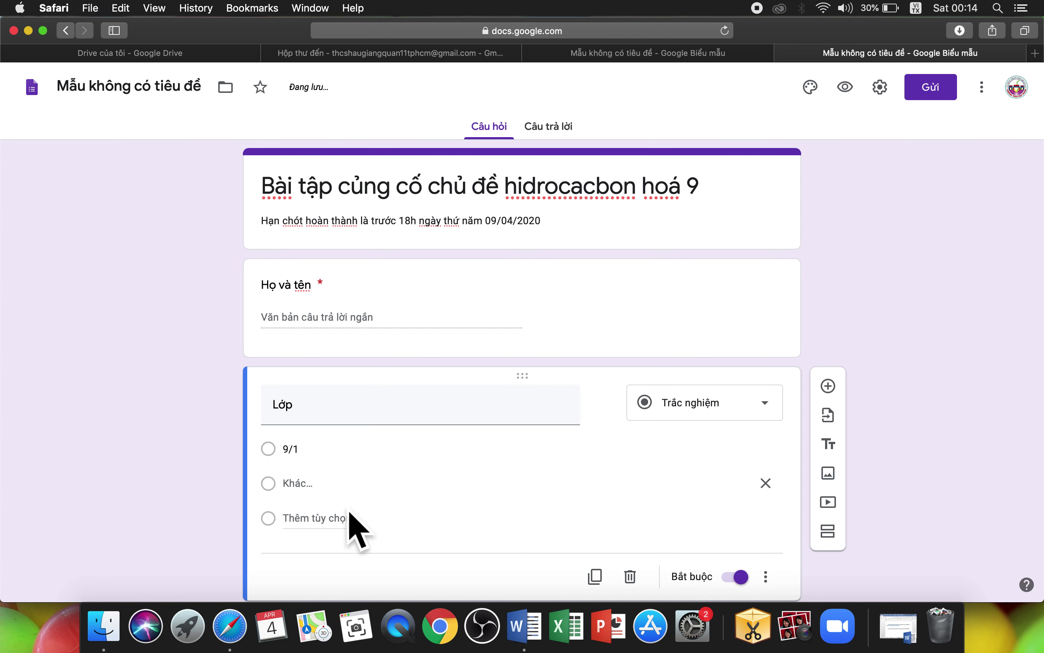
left_click(331, 524)
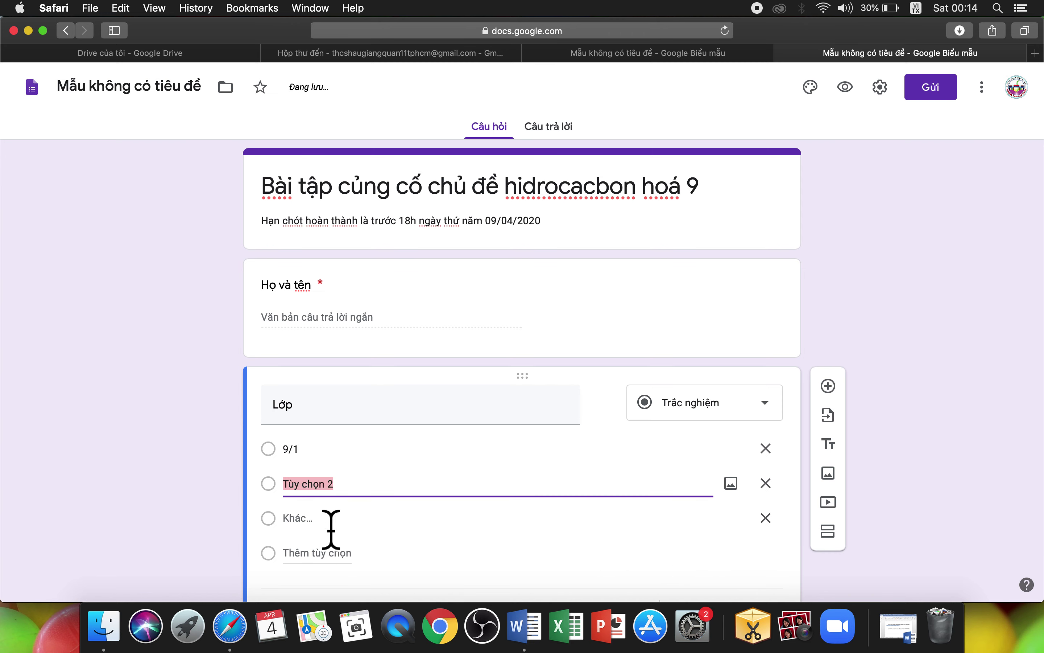
left_click(328, 562)
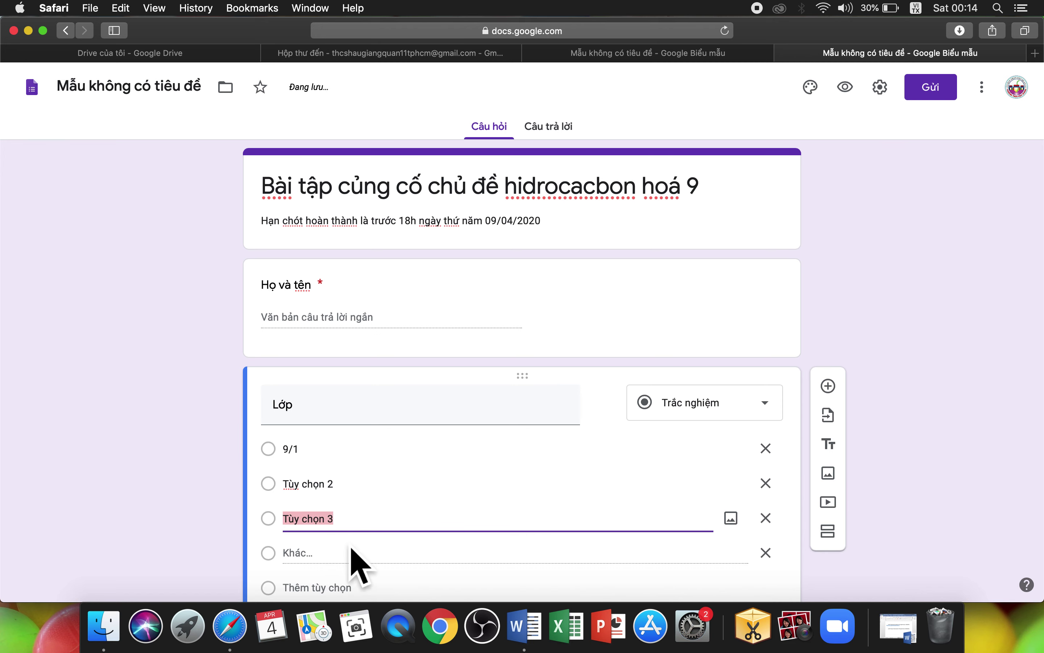
scroll(358, 559, "down", 2)
left_click(345, 497)
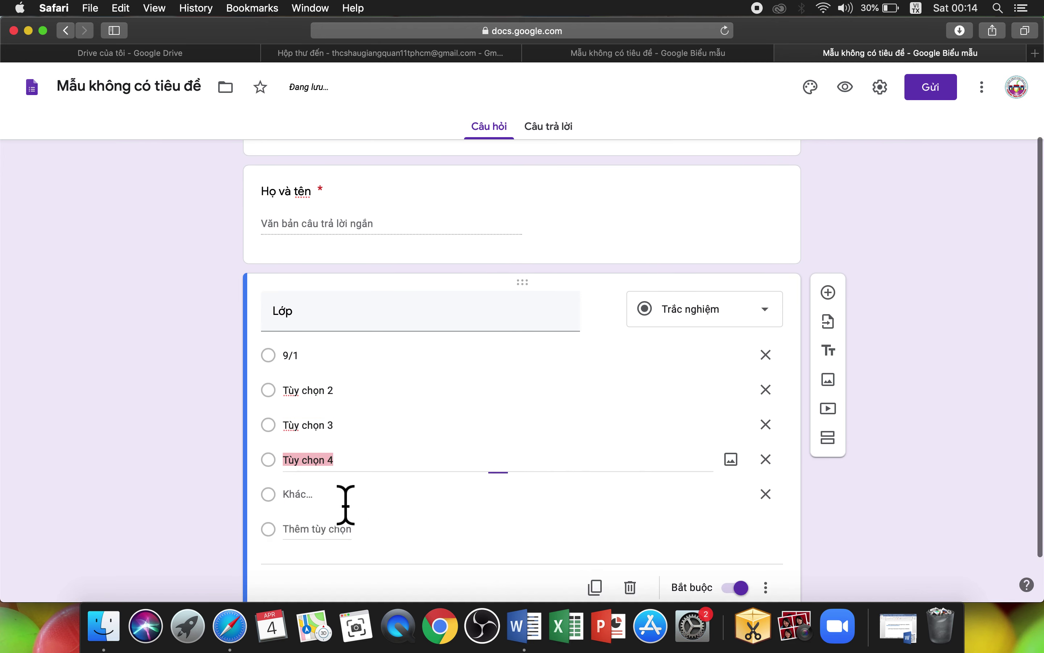
Step: Rename the next options to 9/2 and 9/3, checking the earlier filled form for reference
left_click(339, 397)
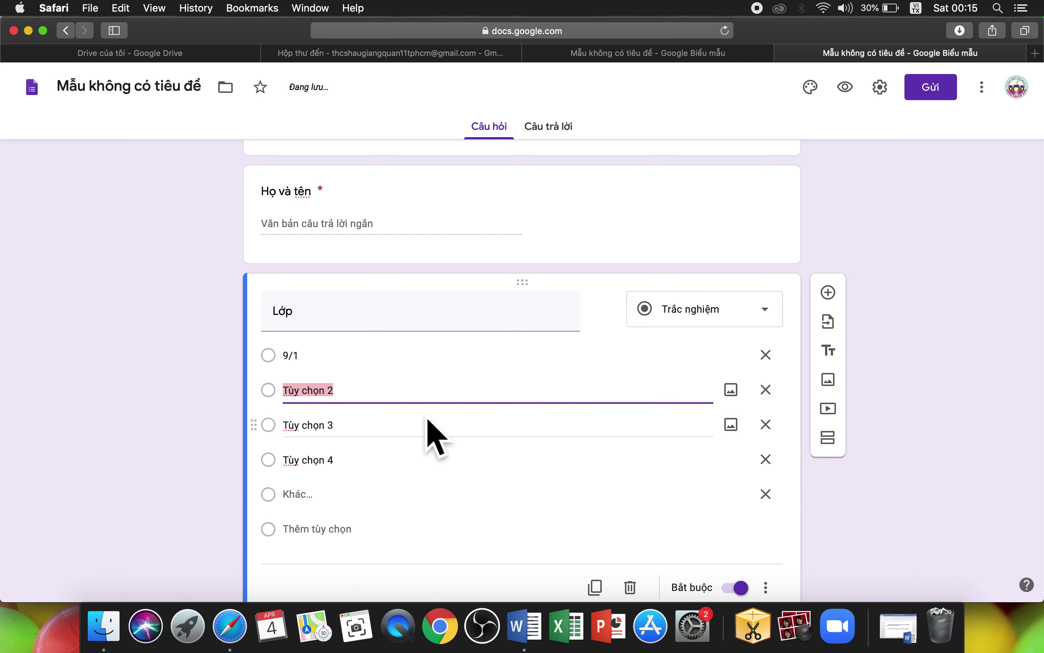
type("9/")
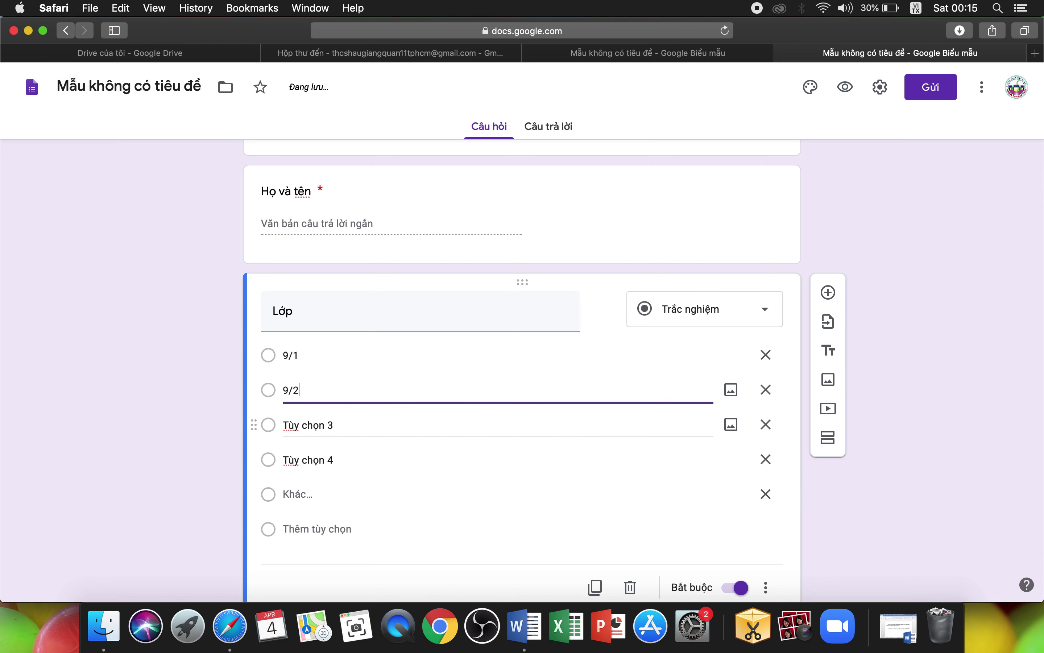
type("2")
left_click(425, 439)
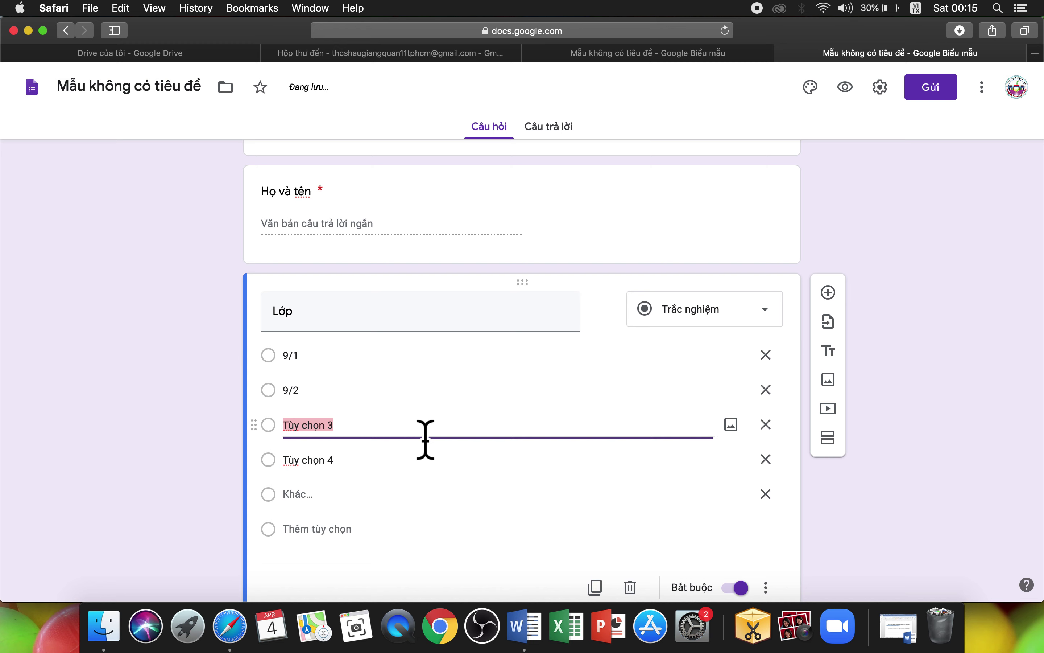
type("9/3")
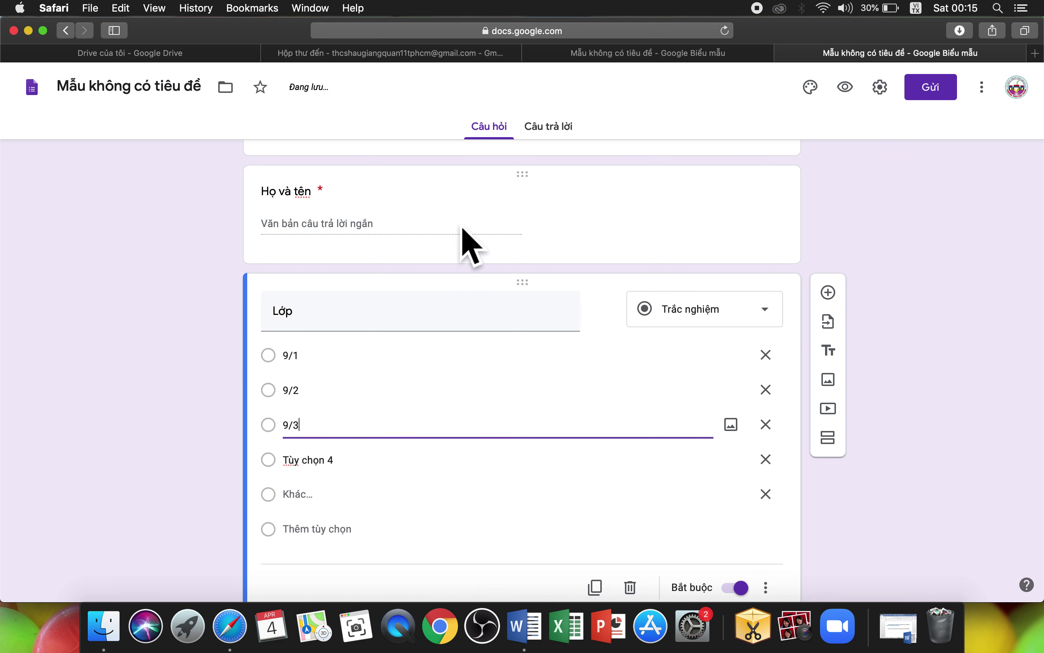
left_click(585, 57)
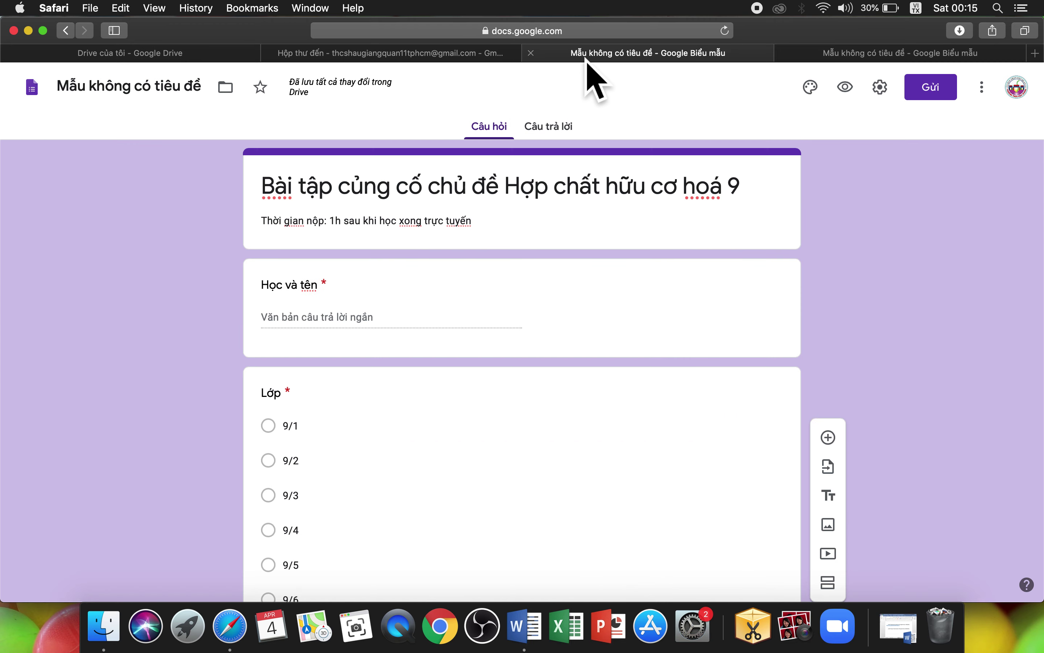
scroll(459, 357, "down", 5)
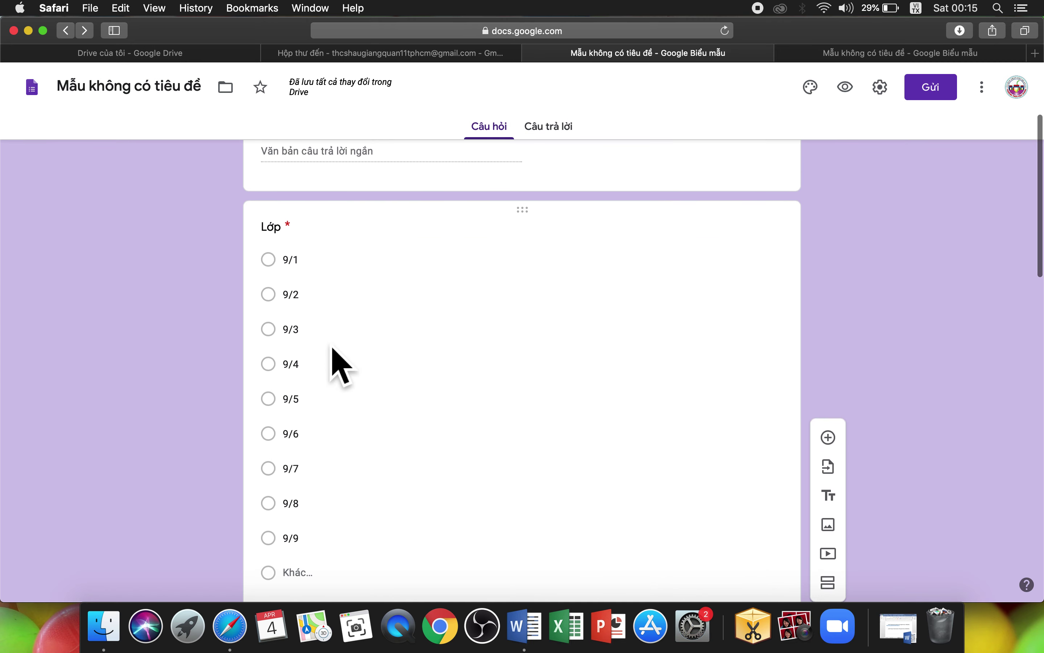
scroll(327, 344, "down", 3)
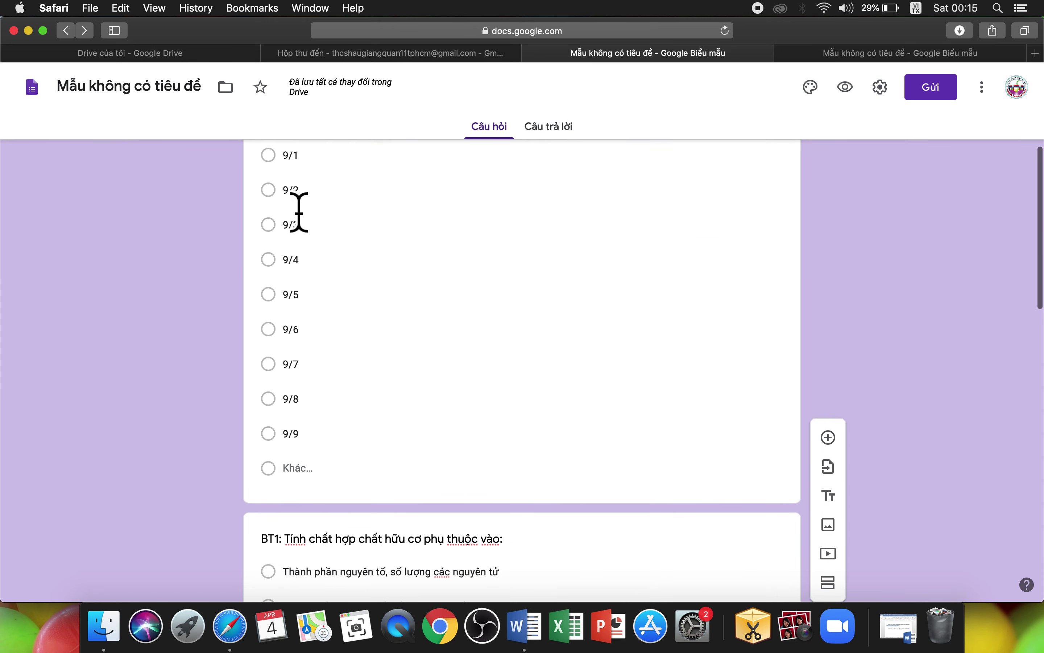
left_click(832, 54)
scroll(641, 354, "down", 2)
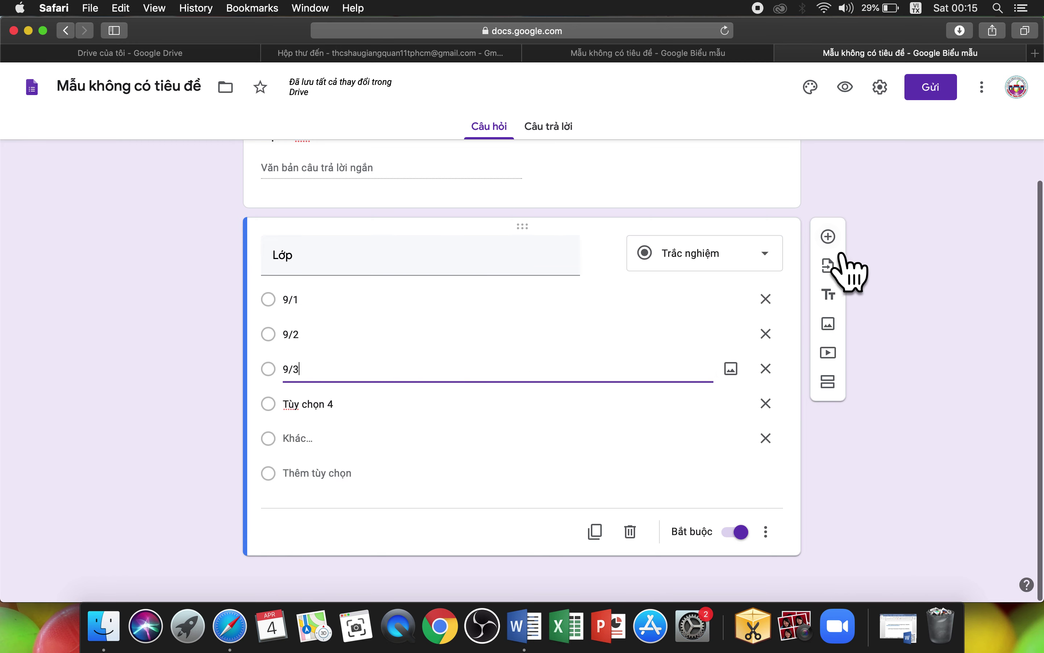
Step: Add a BT1 question asking what the properties of organic compounds depend on
left_click(854, 252)
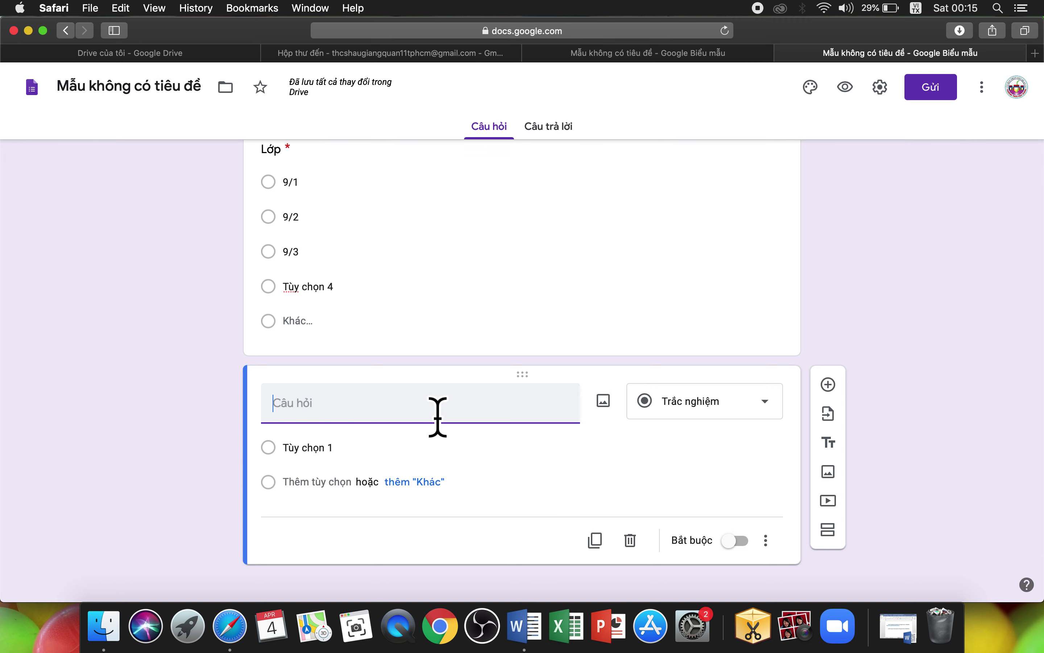
type("BT1:")
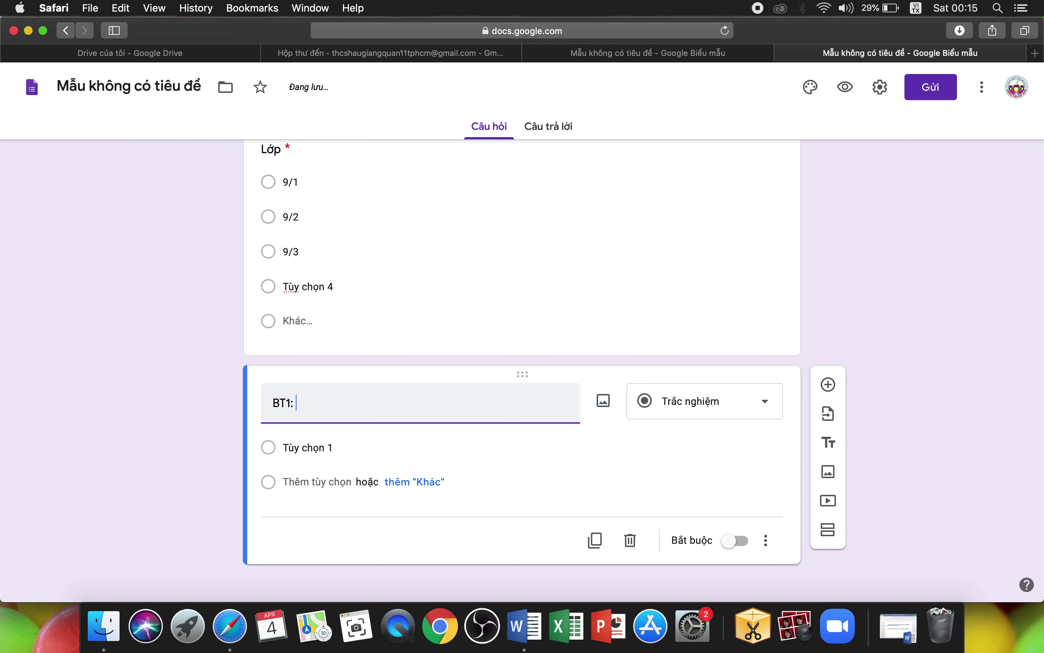
left_click(632, 54)
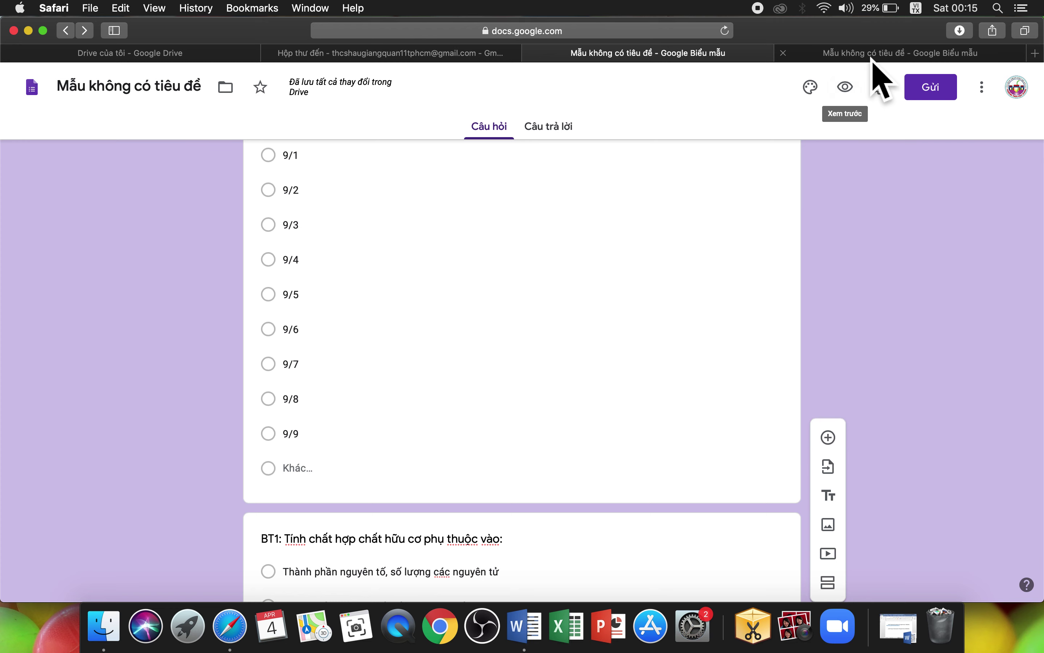
left_click(871, 55)
type("T")
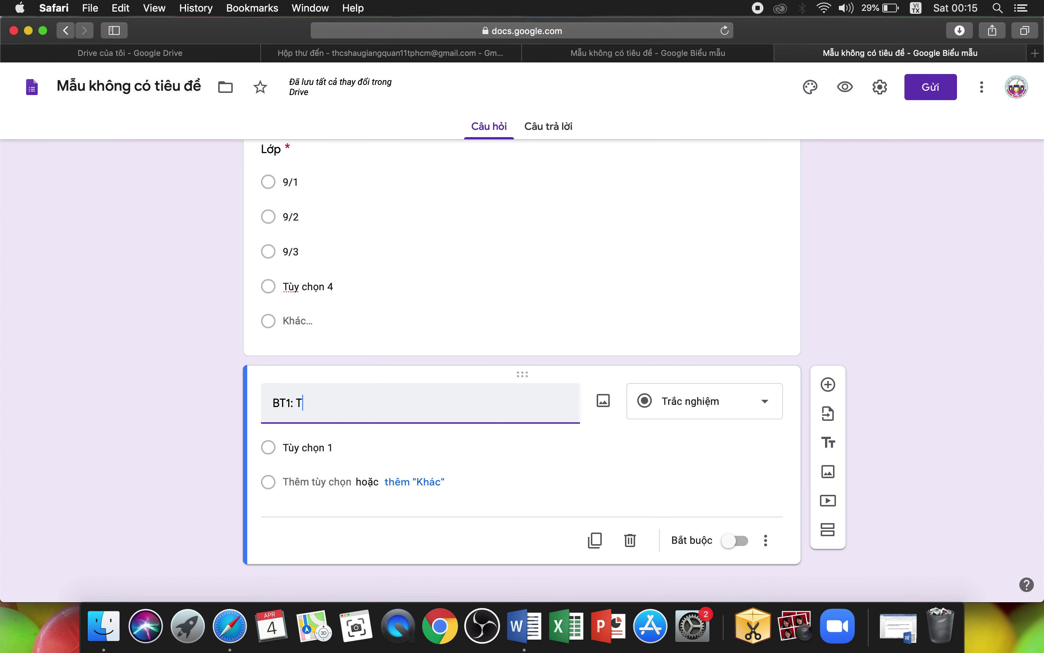
type("inh chất h")
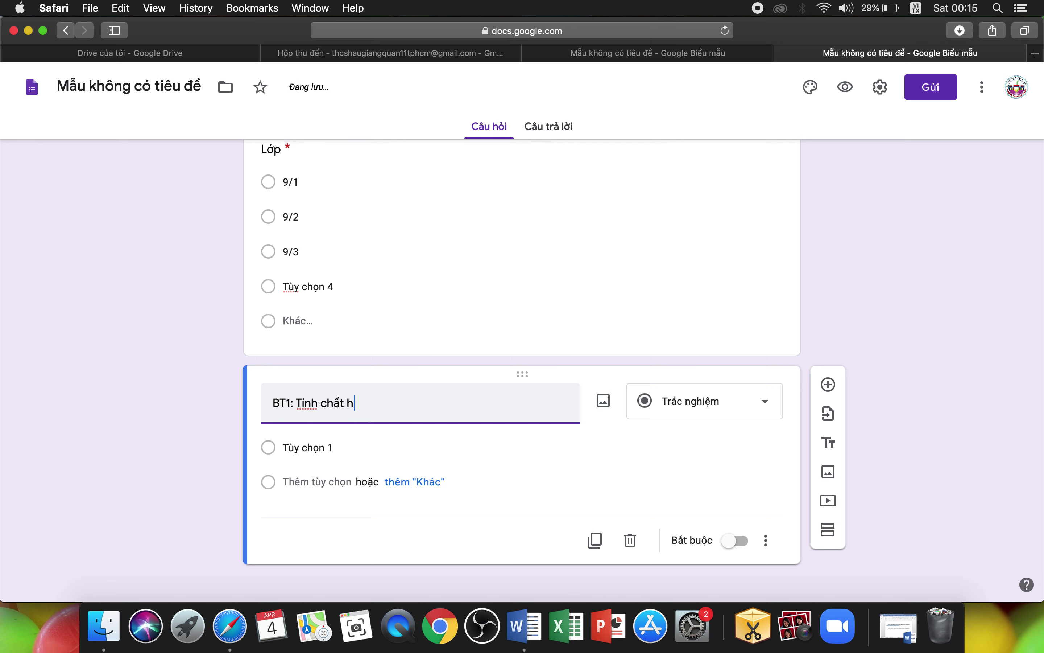
type("op chât")
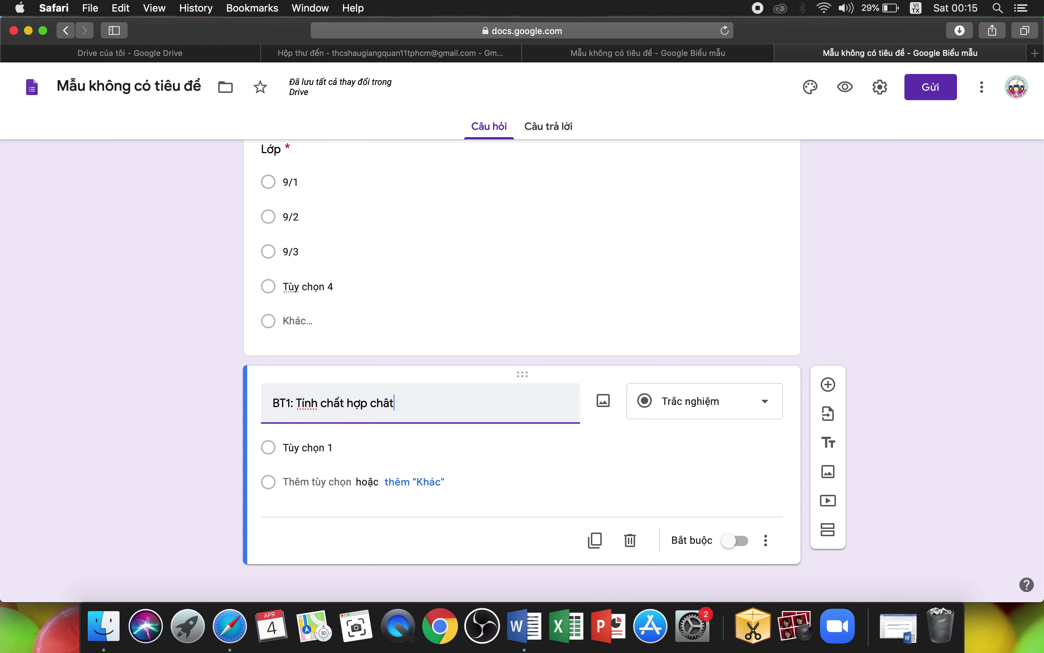
type(" hưu co")
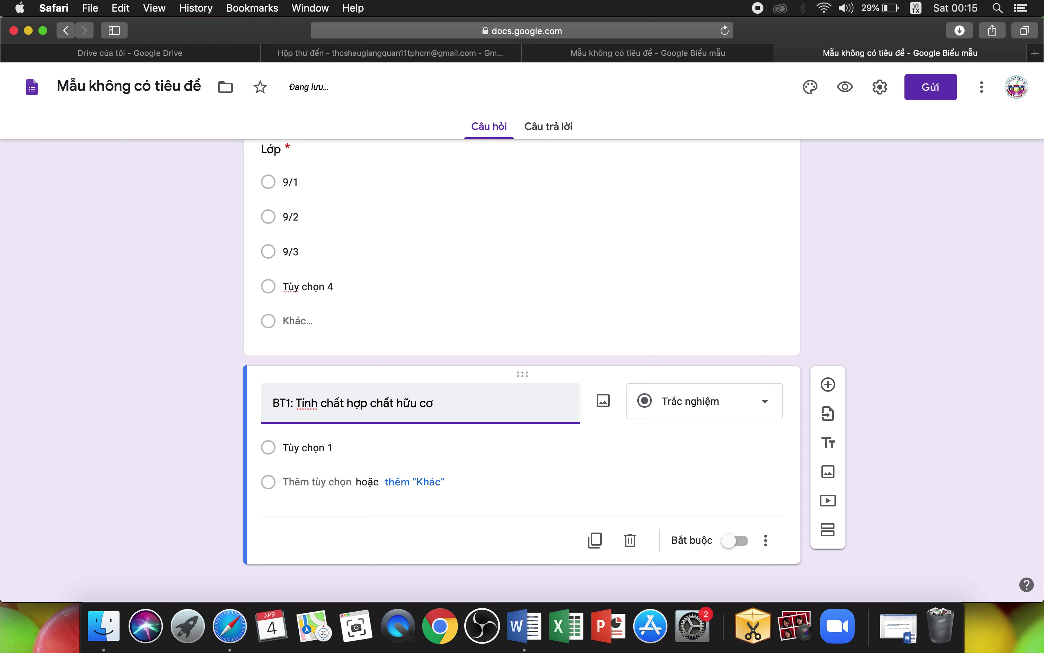
type(" phụ thuộc vào?")
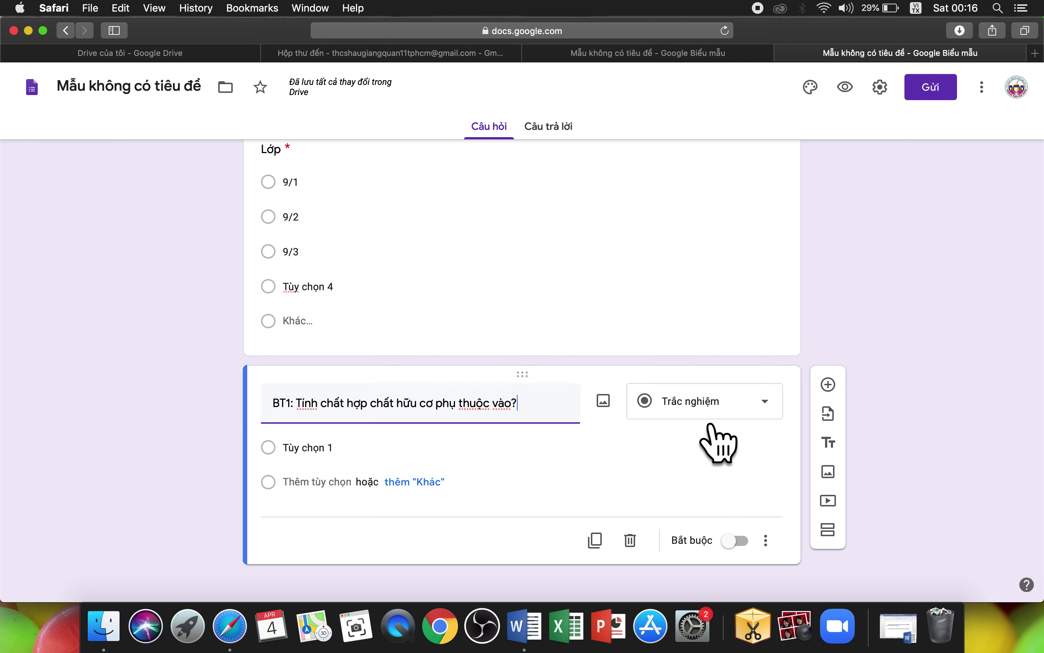
Step: Enter BT1's first answer 'Số lượng các nguyên tố trong hợp chất'
left_click(413, 465)
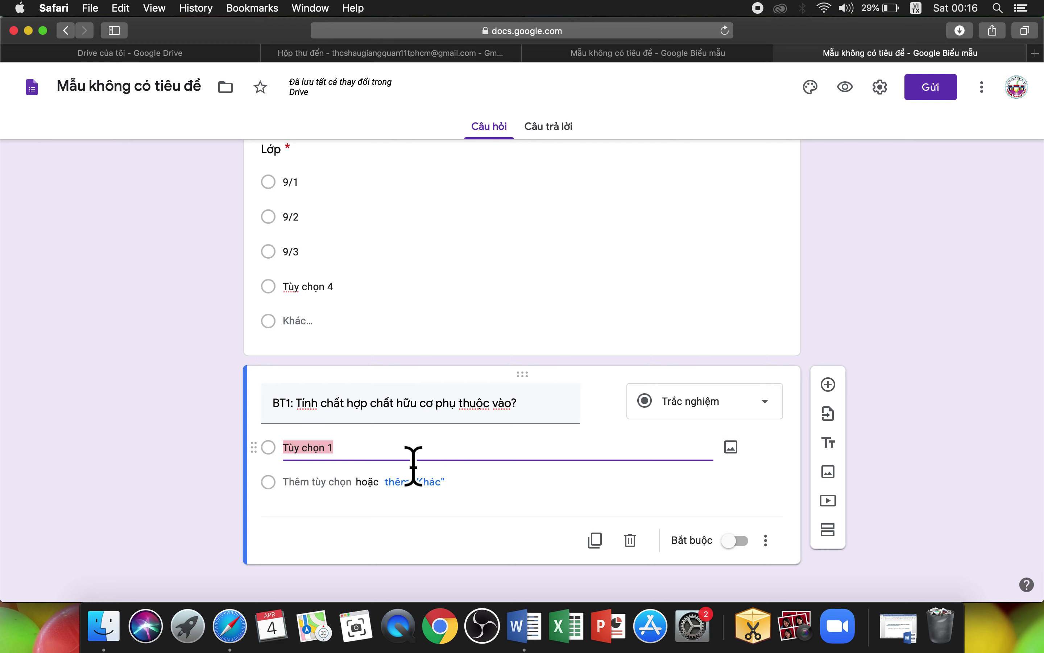
type("S")
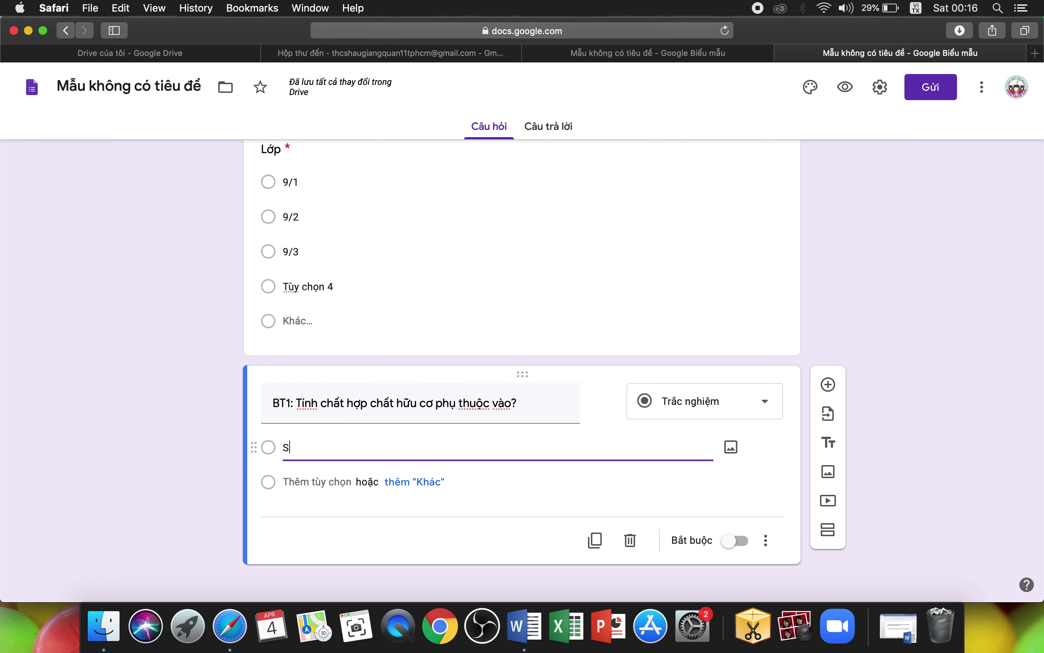
type("ố luoewj")
key("BackSpace")
key("BackSpace")
key("BackSpace")
key("BackSpace")
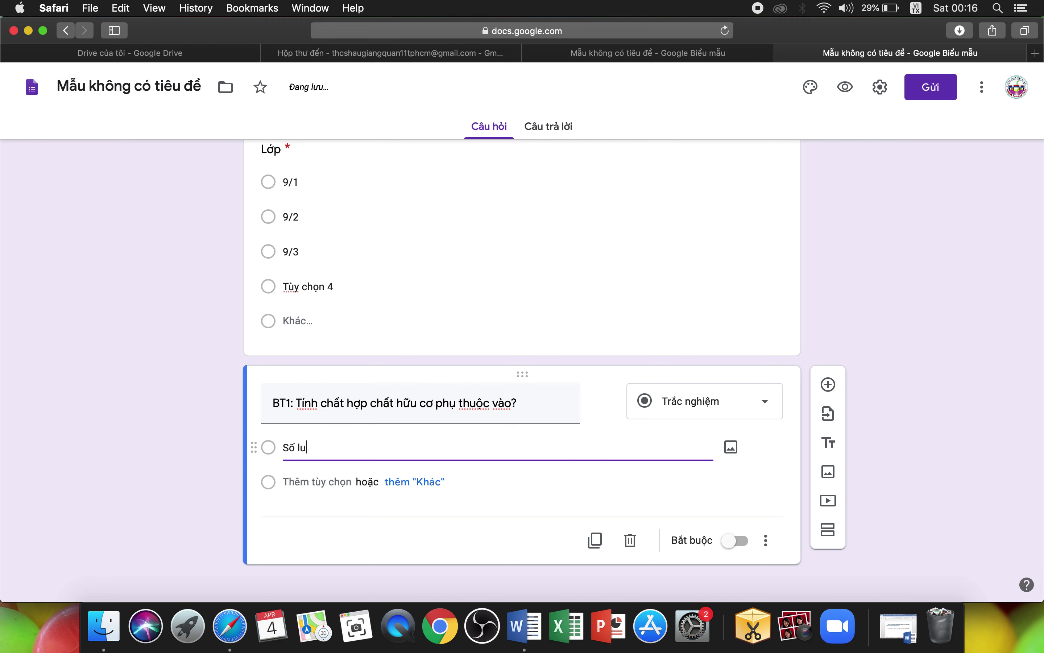
type("g cacs nguyeen t")
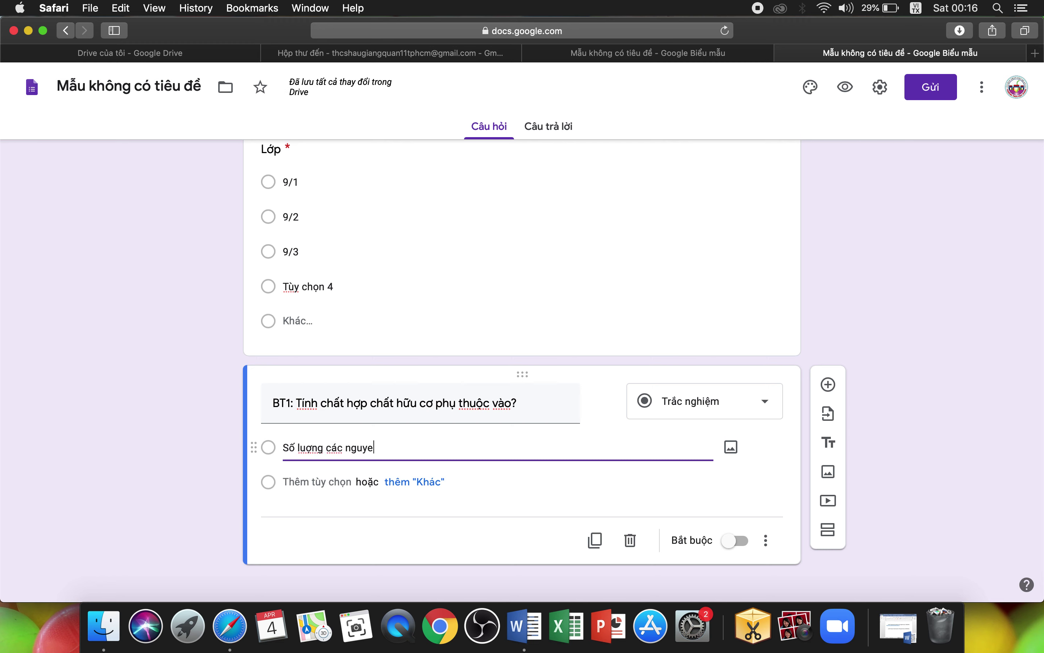
type("oos trong howjp chaa")
left_click(446, 492)
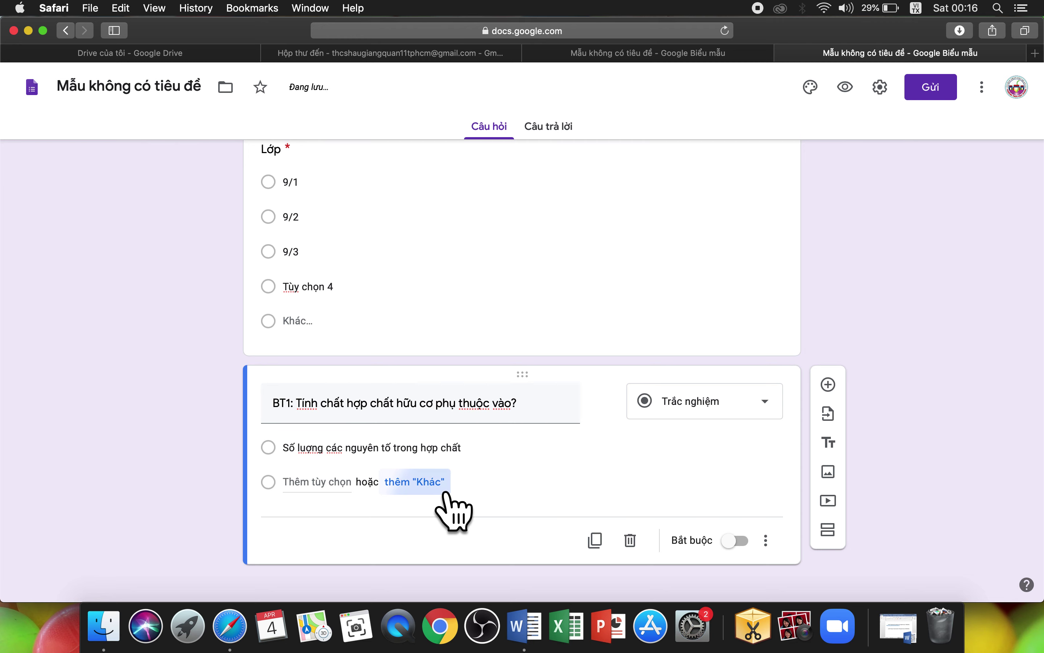
Step: Add a Khác choice and placeholder options 2–4 to BT1, glancing at the reference form
scroll(447, 496, "down", 1)
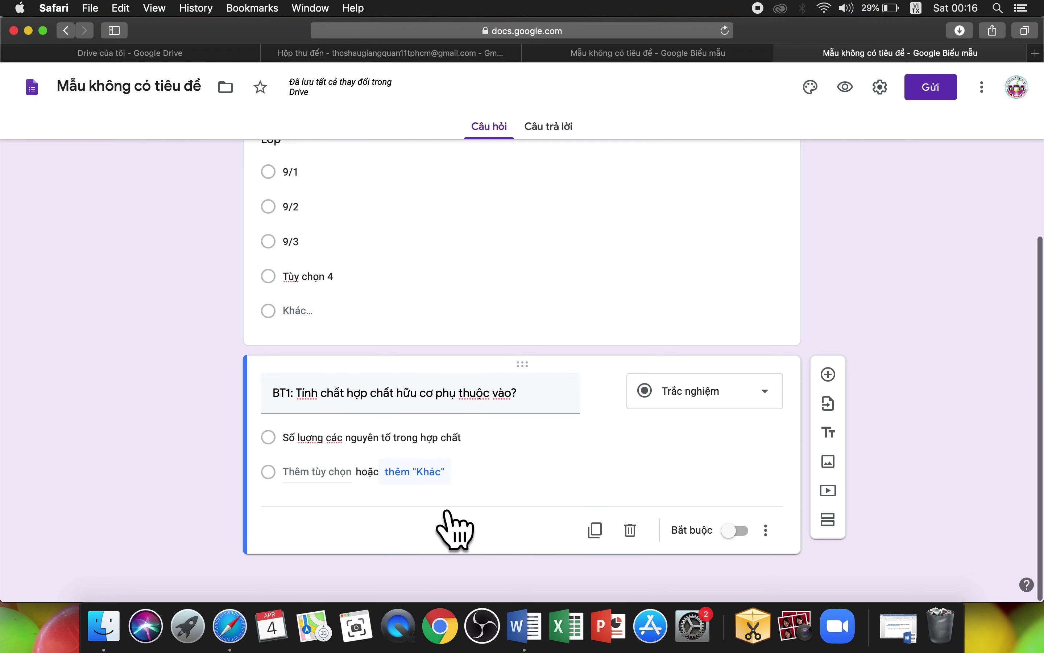
left_click(448, 494)
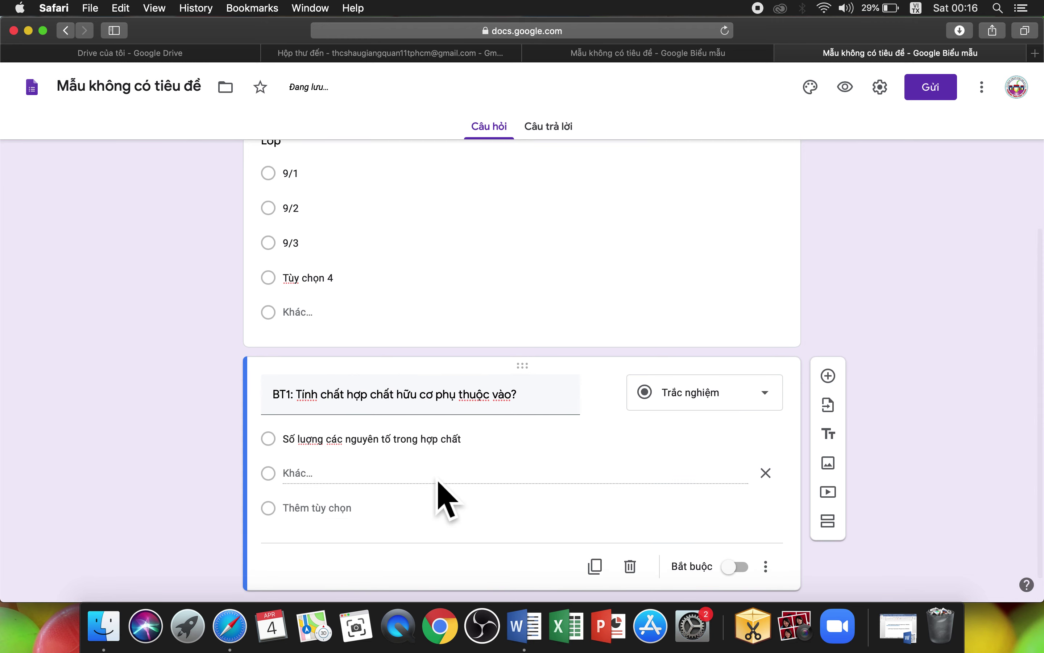
left_click(344, 518)
left_click(339, 544)
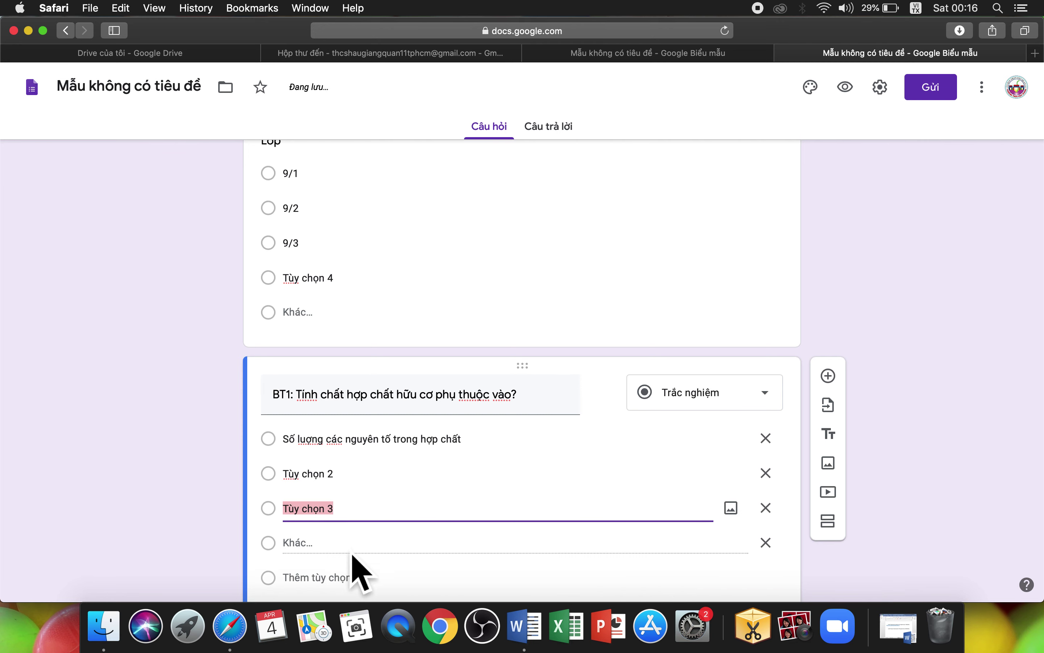
scroll(362, 576, "down", 2)
left_click(347, 542)
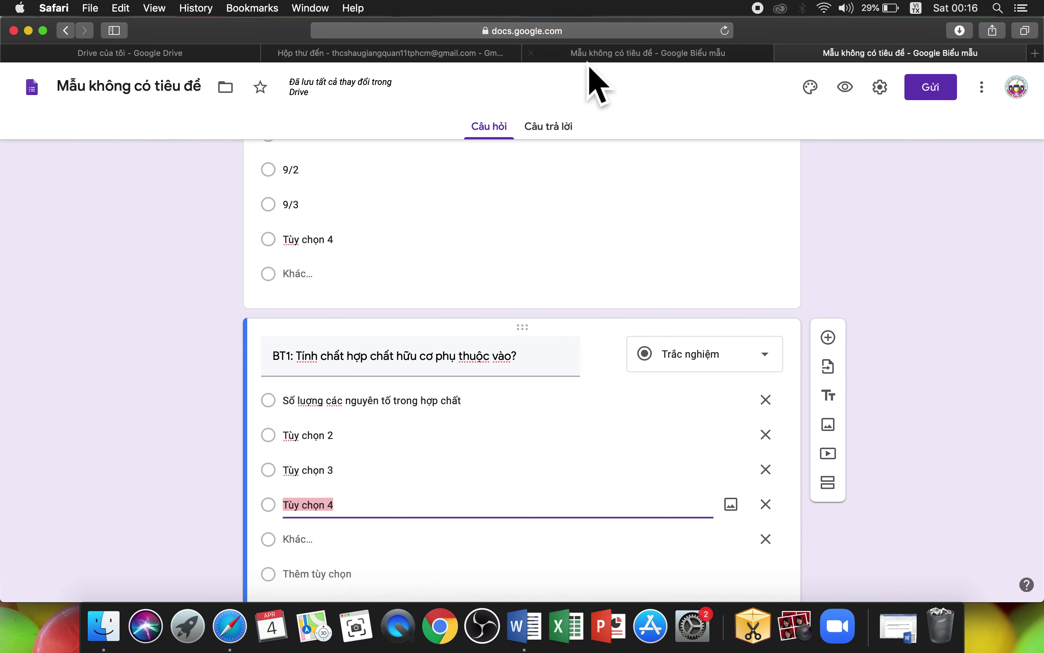
left_click(599, 57)
scroll(490, 339, "down", 10)
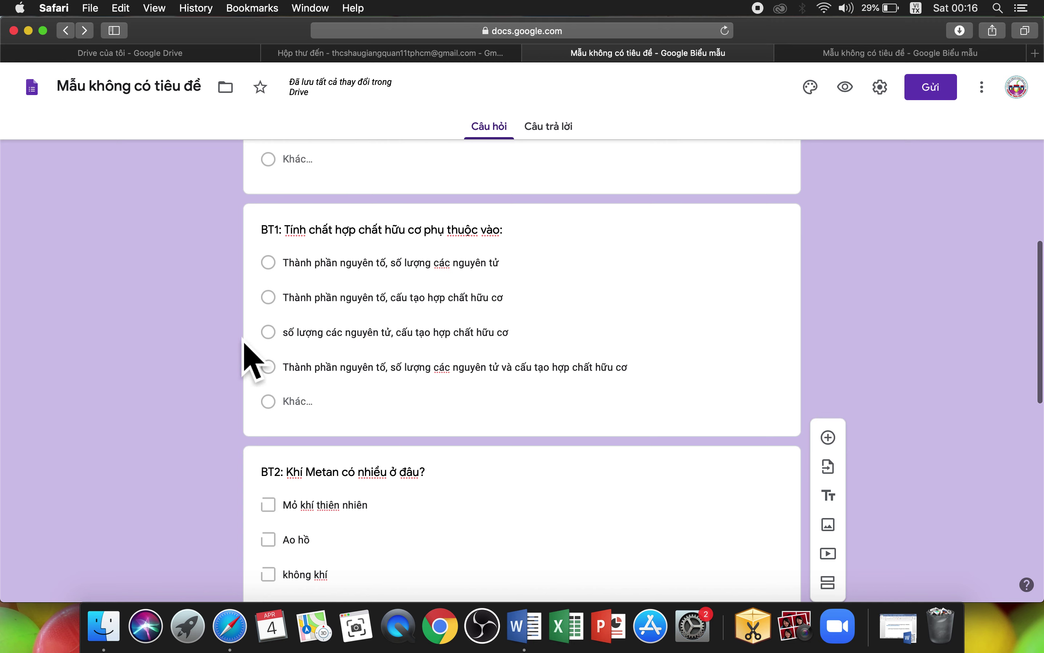
left_click(833, 60)
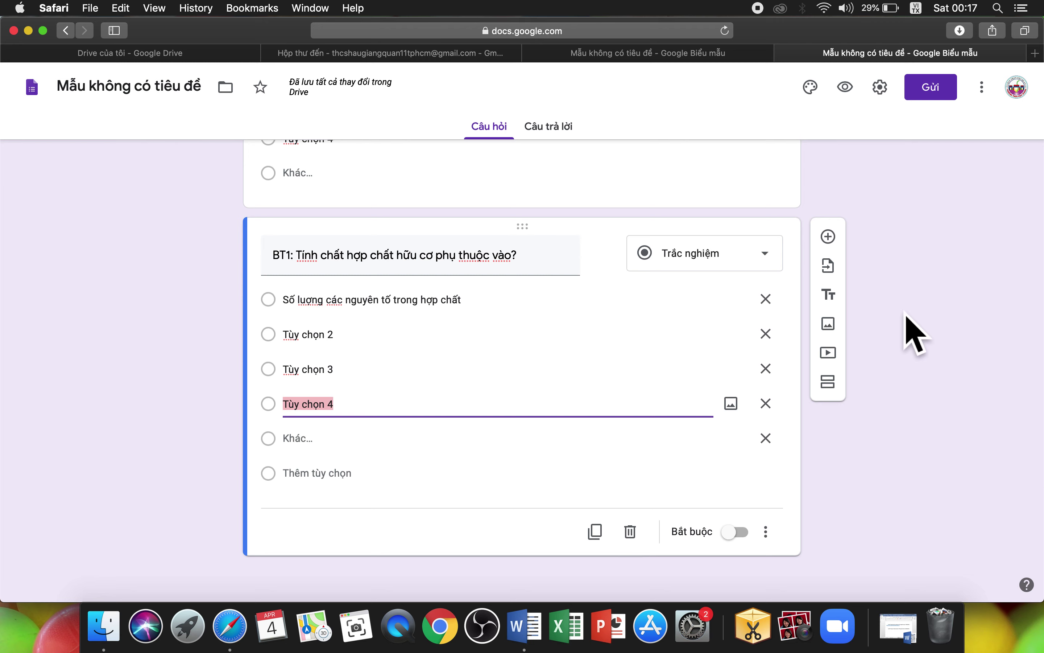
Step: Add a new short-answer question titled 'BT2:' below BT1
left_click(853, 251)
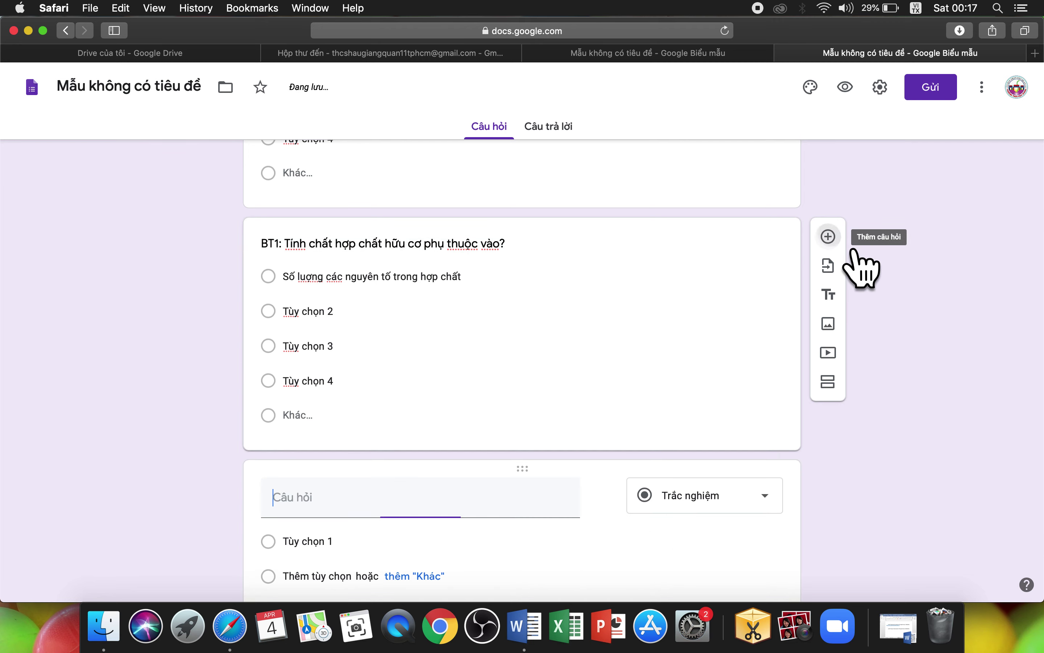
type("BT2:")
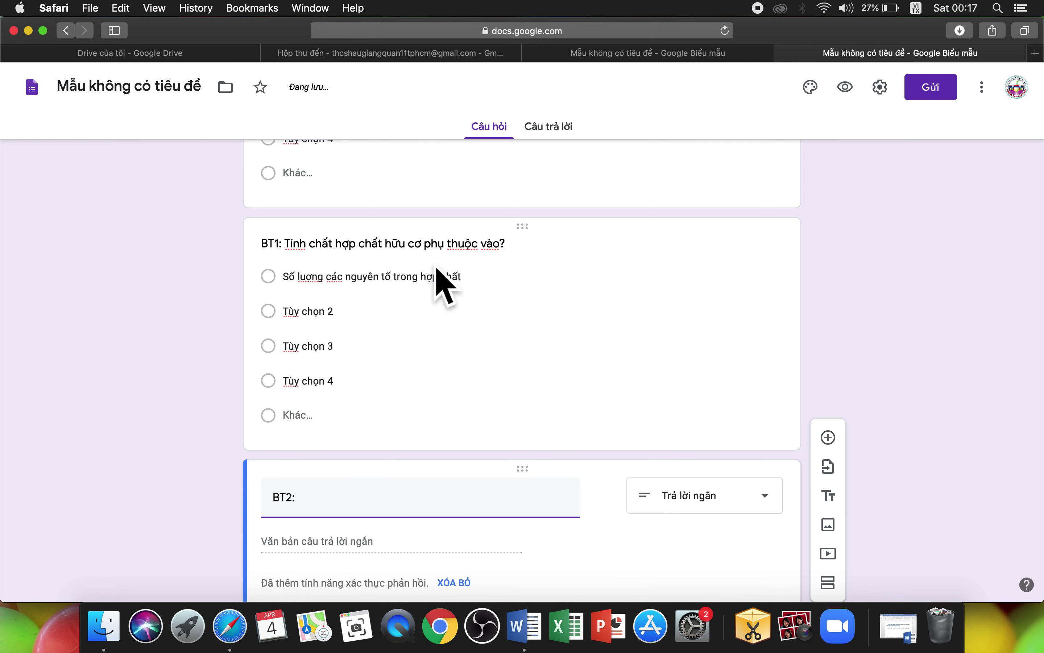
scroll(428, 429, "down", 3)
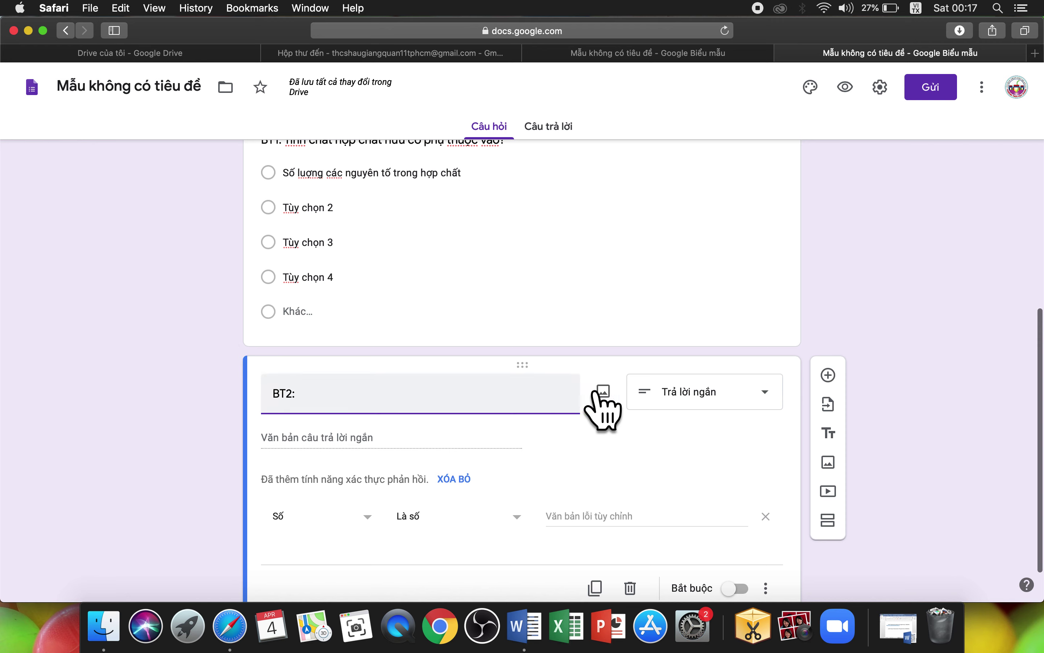
scroll(635, 342, "up", 2)
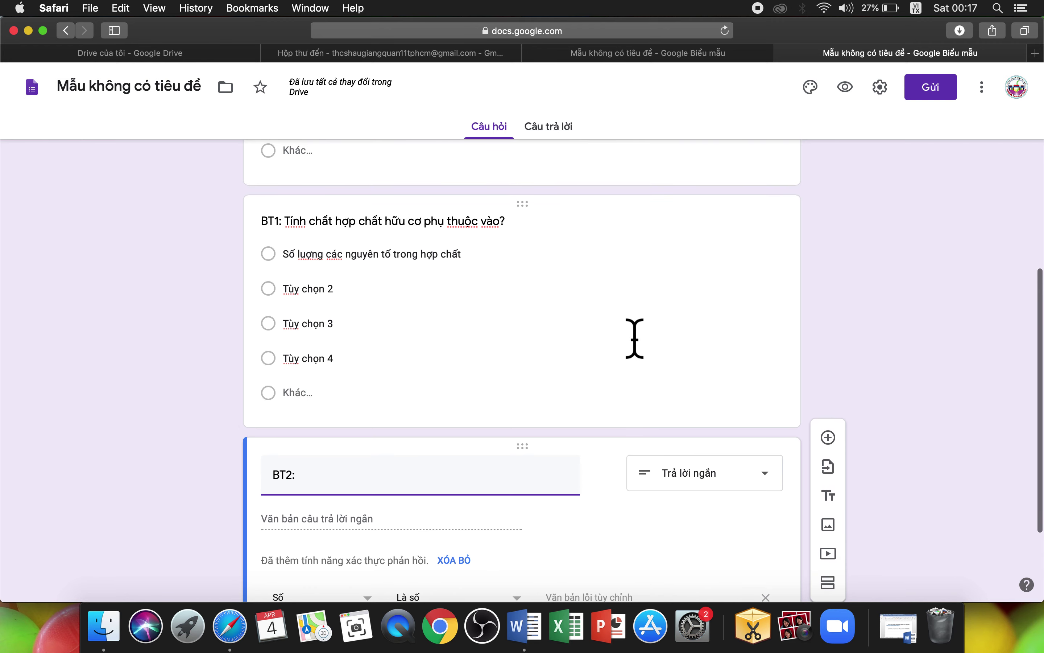
Step: Review the reference form's questions in the other Safari tab, then return to the form being built
left_click(679, 53)
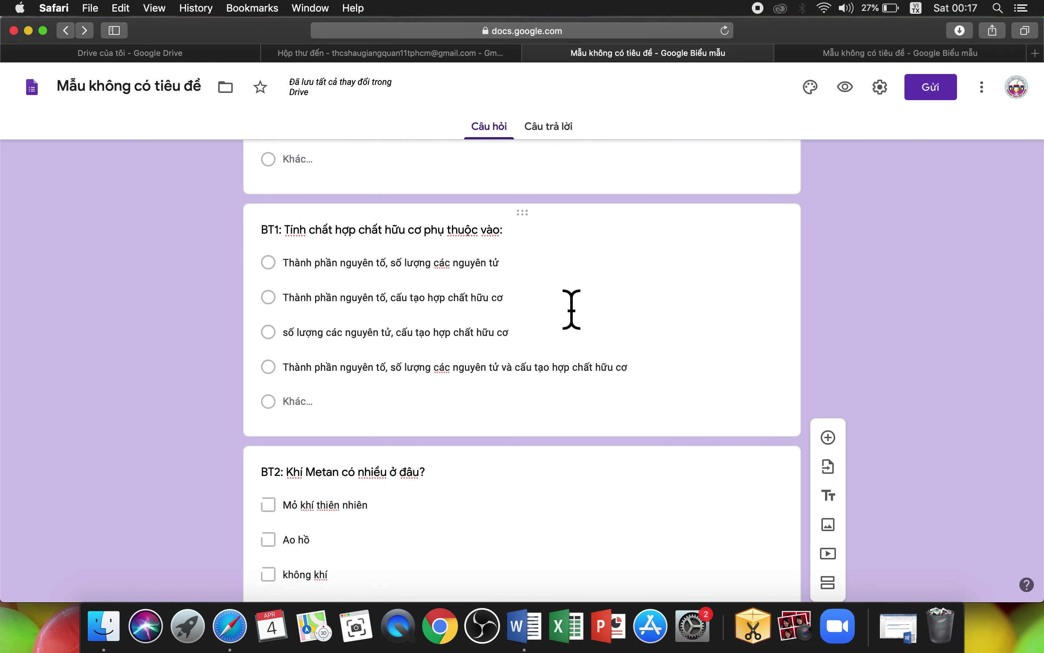
scroll(572, 309, "down", 3)
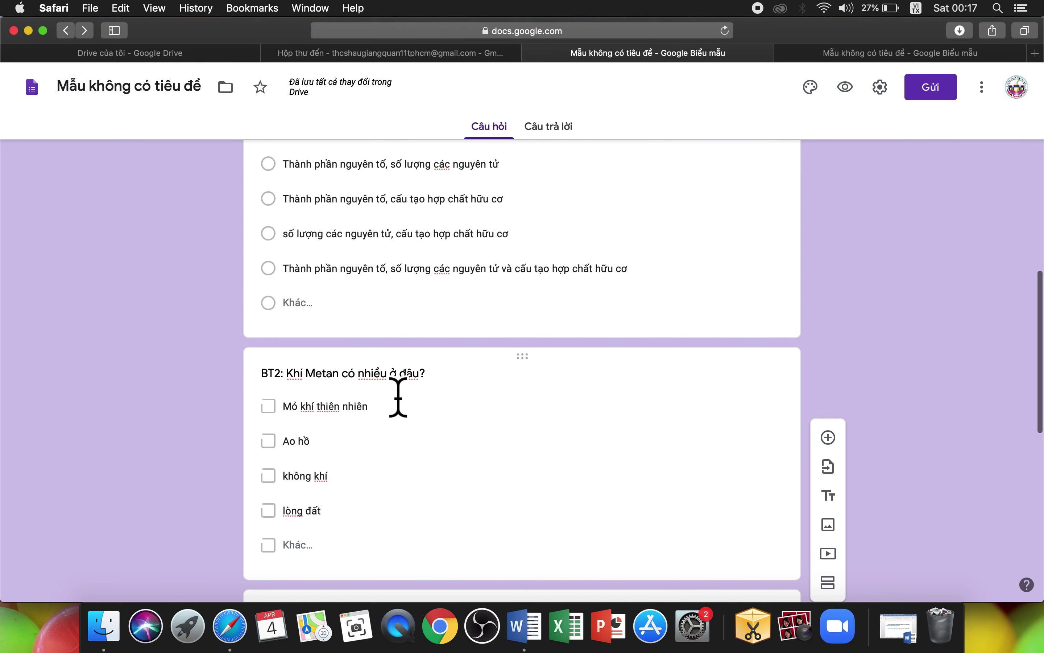
scroll(466, 408, "down", 1)
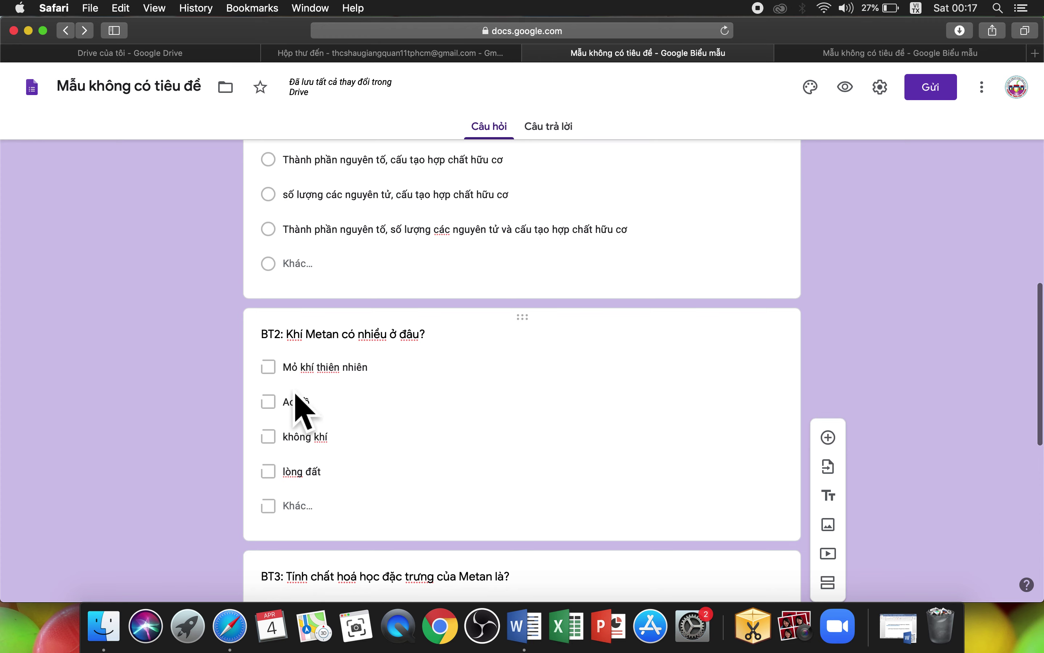
scroll(345, 485, "down", 5)
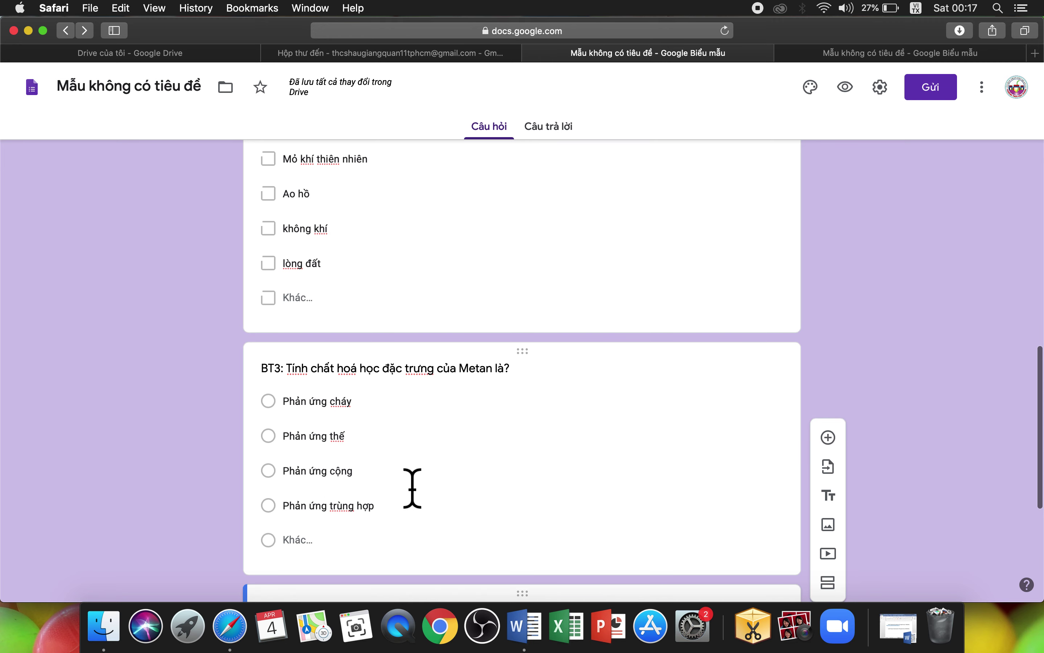
left_click(837, 55)
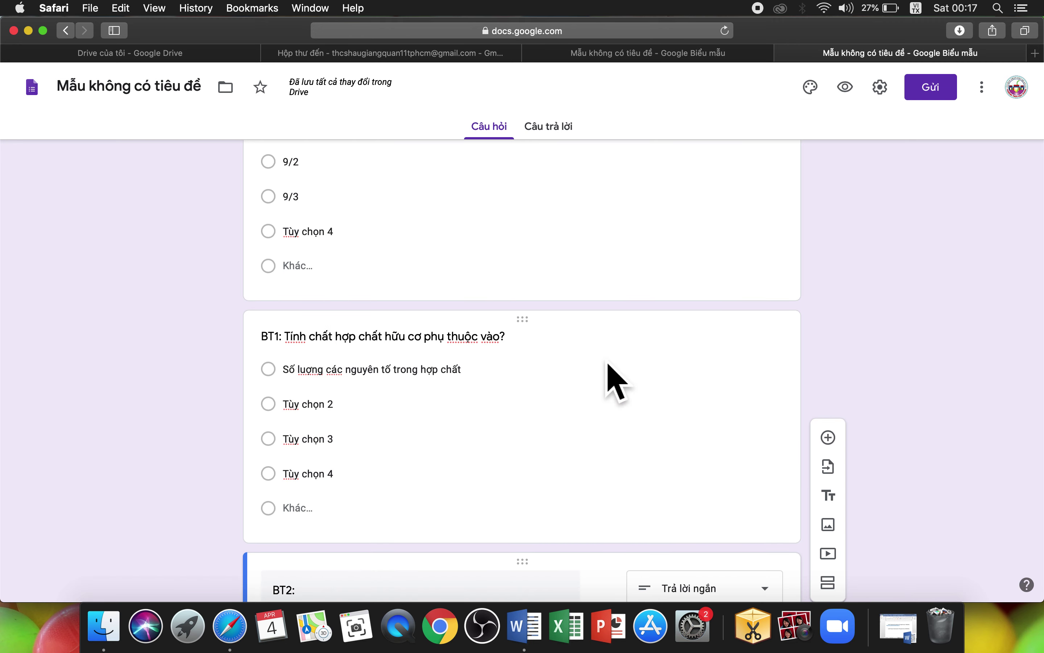
scroll(617, 380, "down", 5)
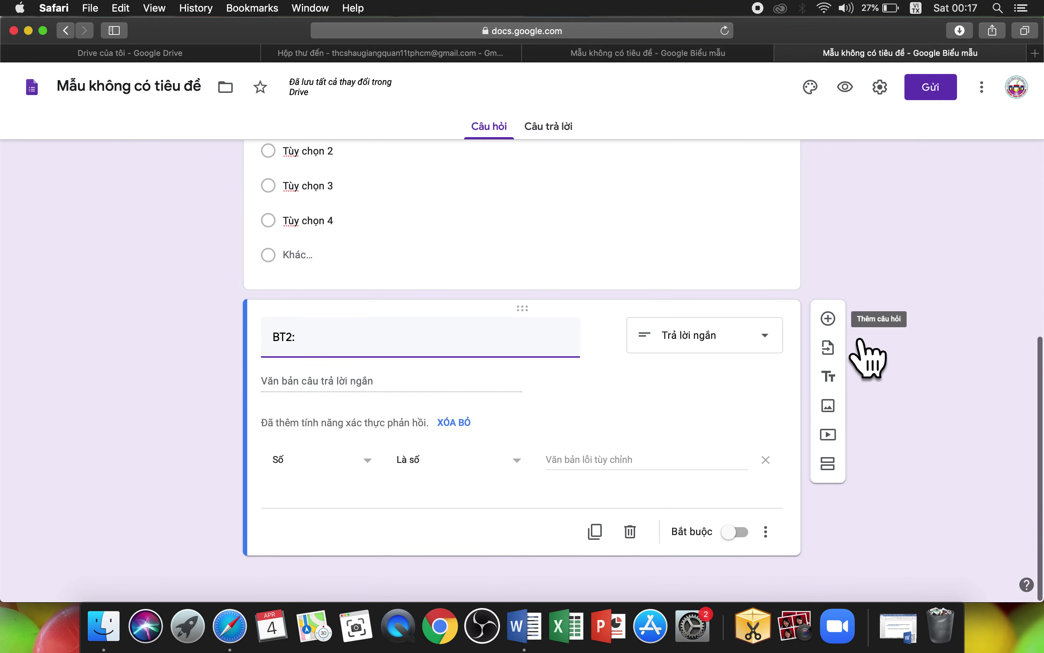
Step: Add a paragraph question titled 'Viết 1 đoạn văn nghị luận về chủ đề vừa học' below BT2
left_click(829, 320)
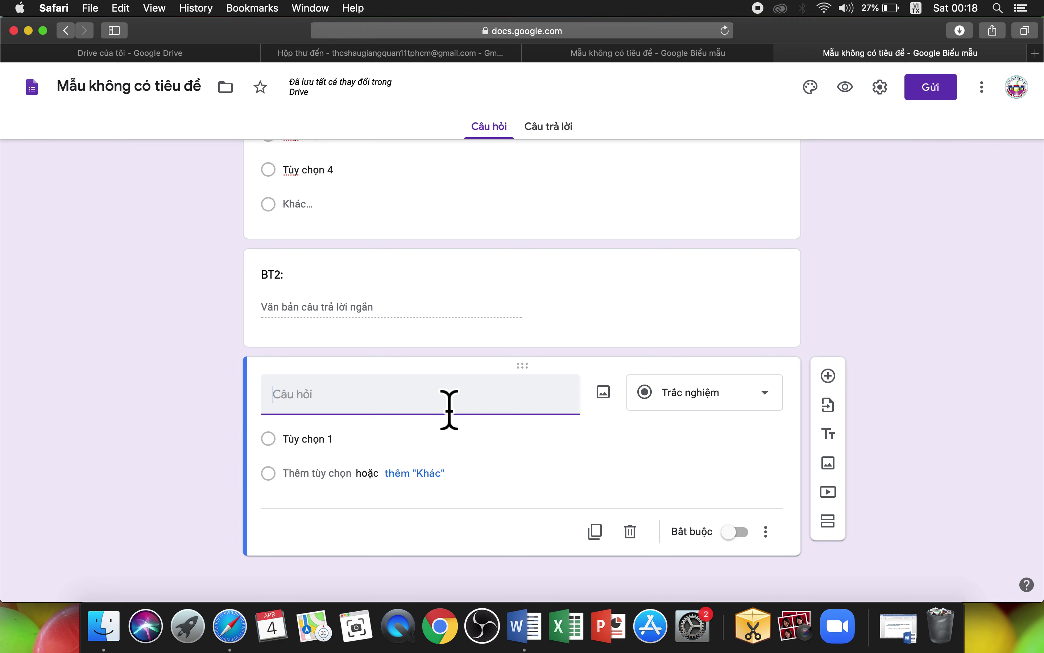
type("Viet 1 bai lua")
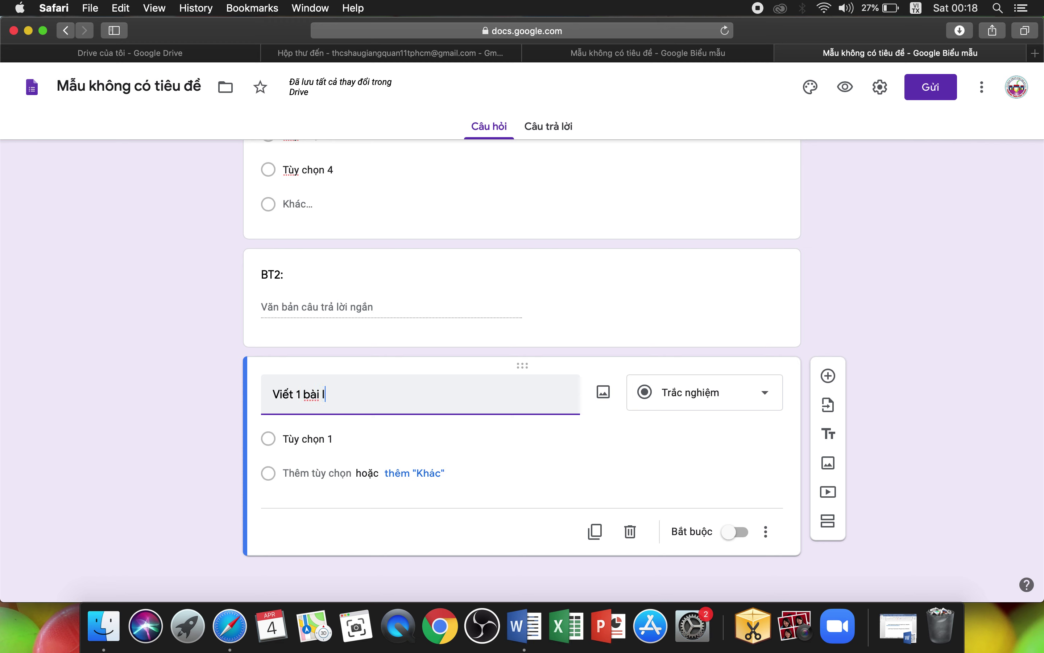
key("BackSpace")
key("BackSpace")
key("BackSpace")
key("BackSpace")
key("BackSpace")
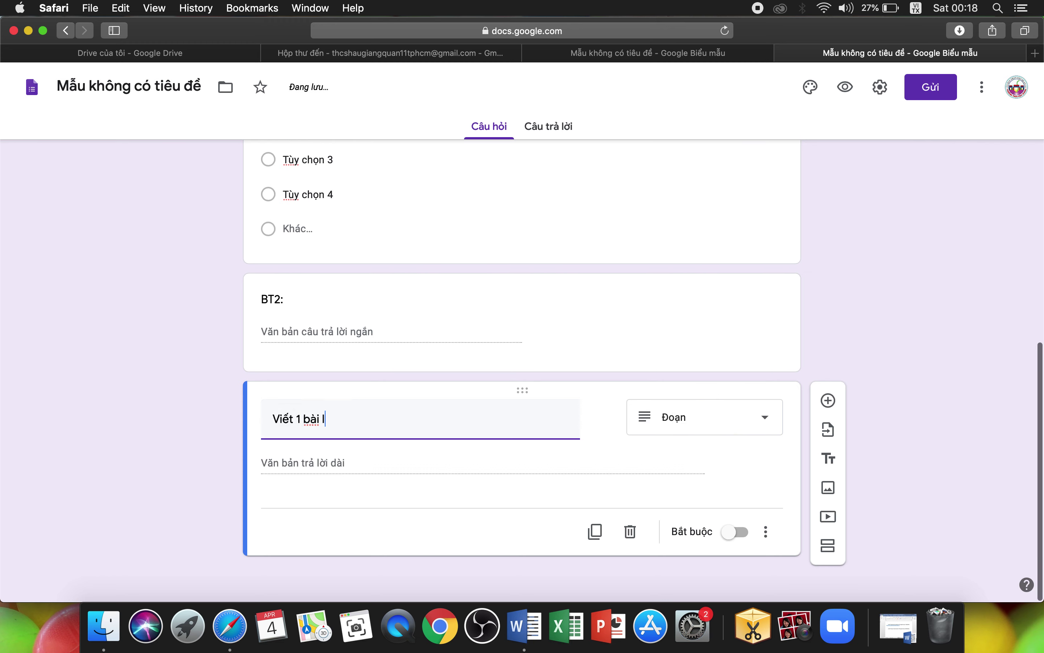
key("BackSpace")
key("BackSpace")
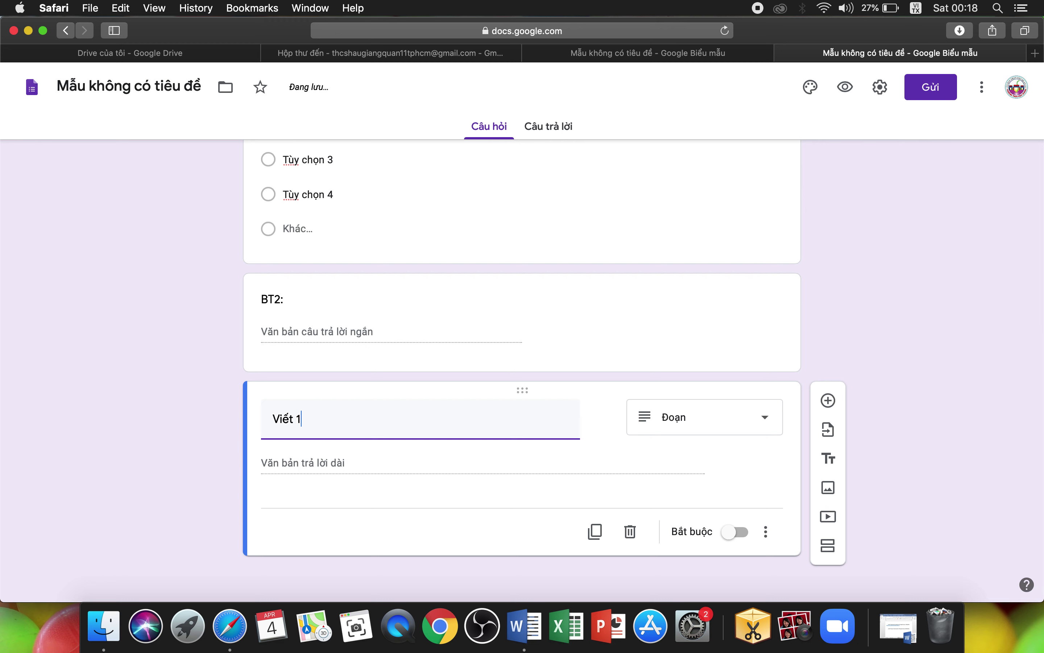
type("đoạn văn nghị luận ve")
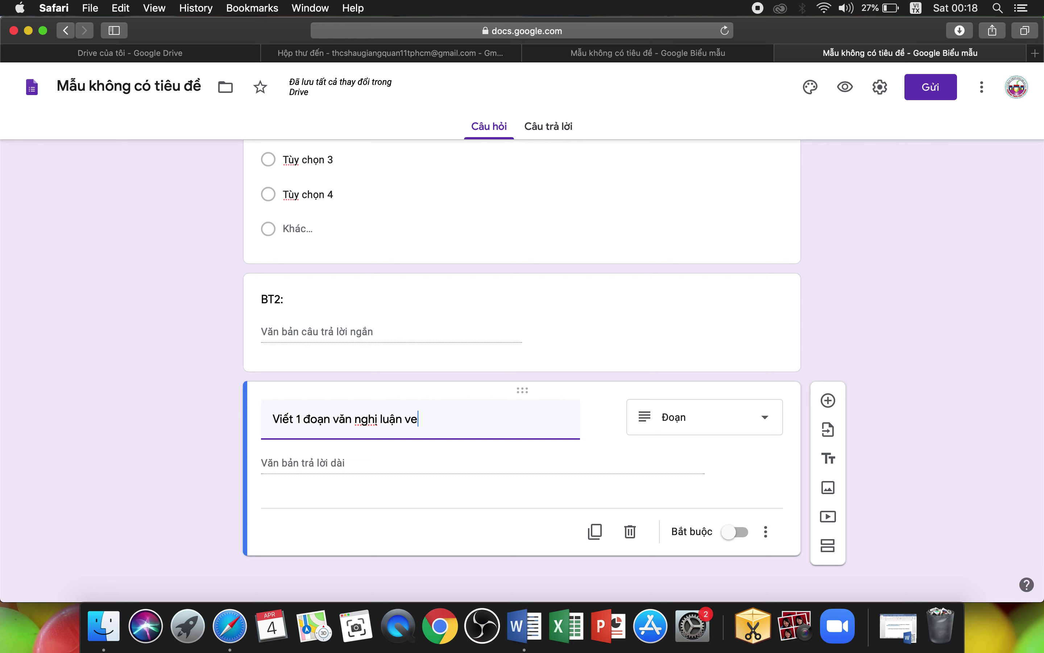
type(" chủ đe")
type(" vừa ")
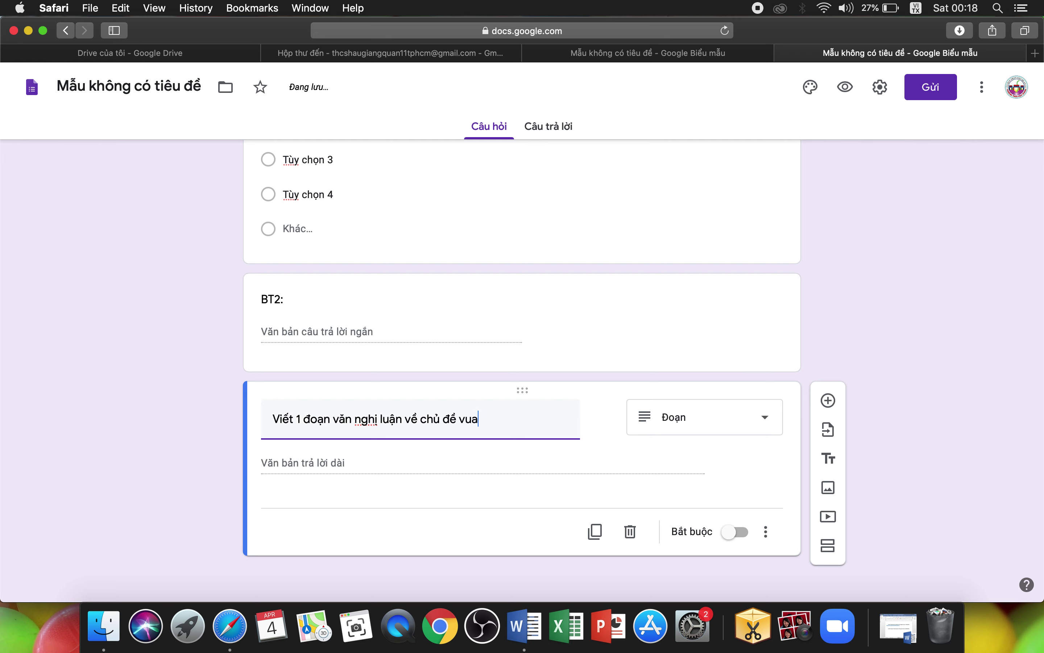
type("học")
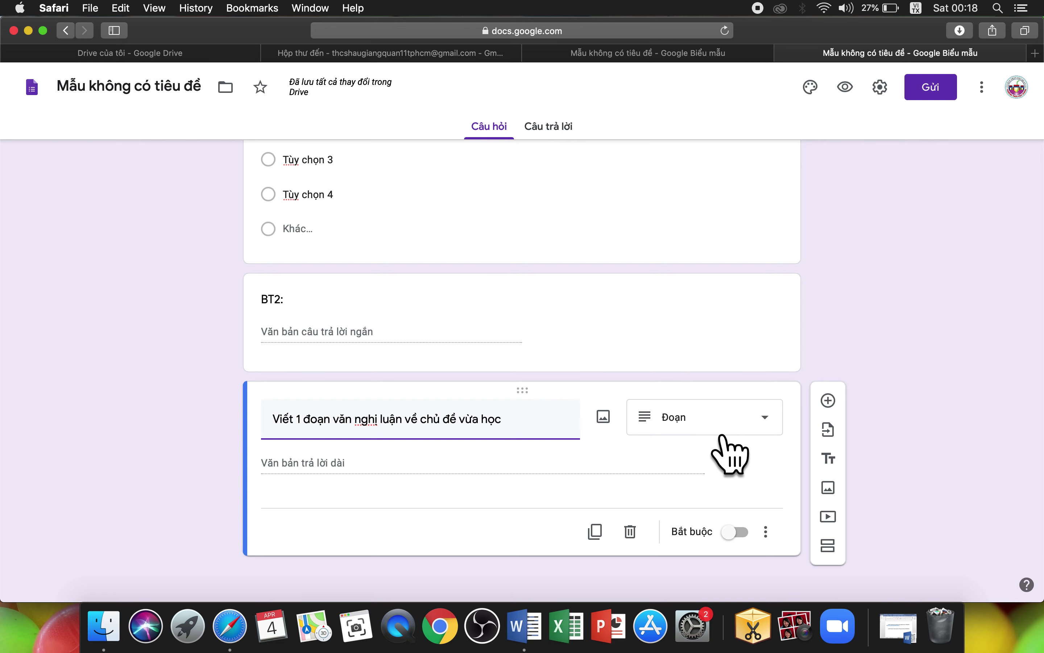
left_click(762, 434)
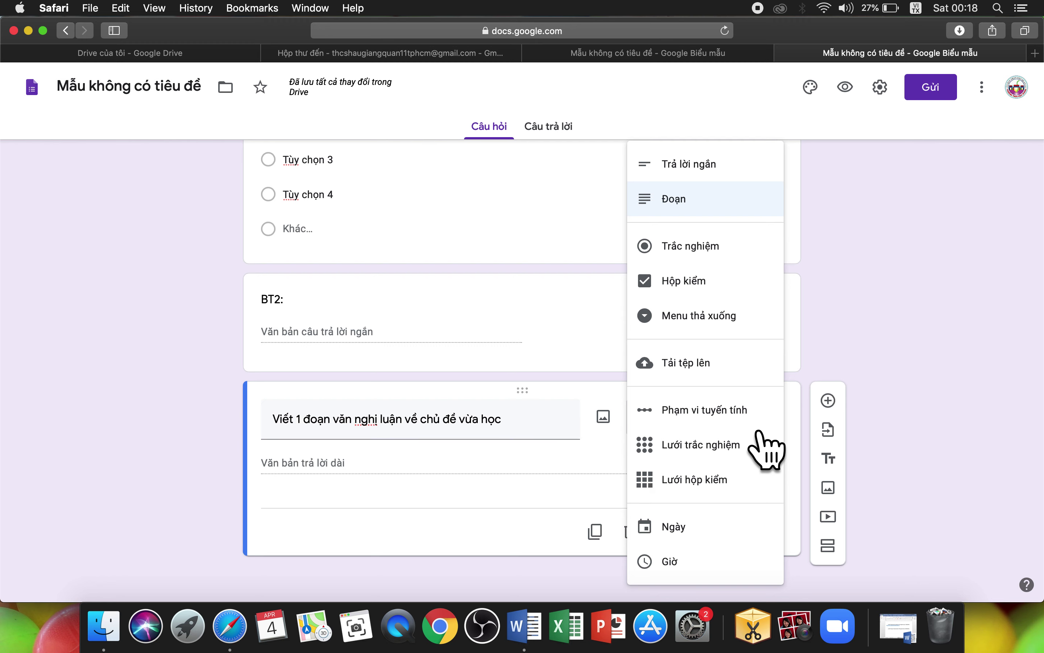
left_click(700, 212)
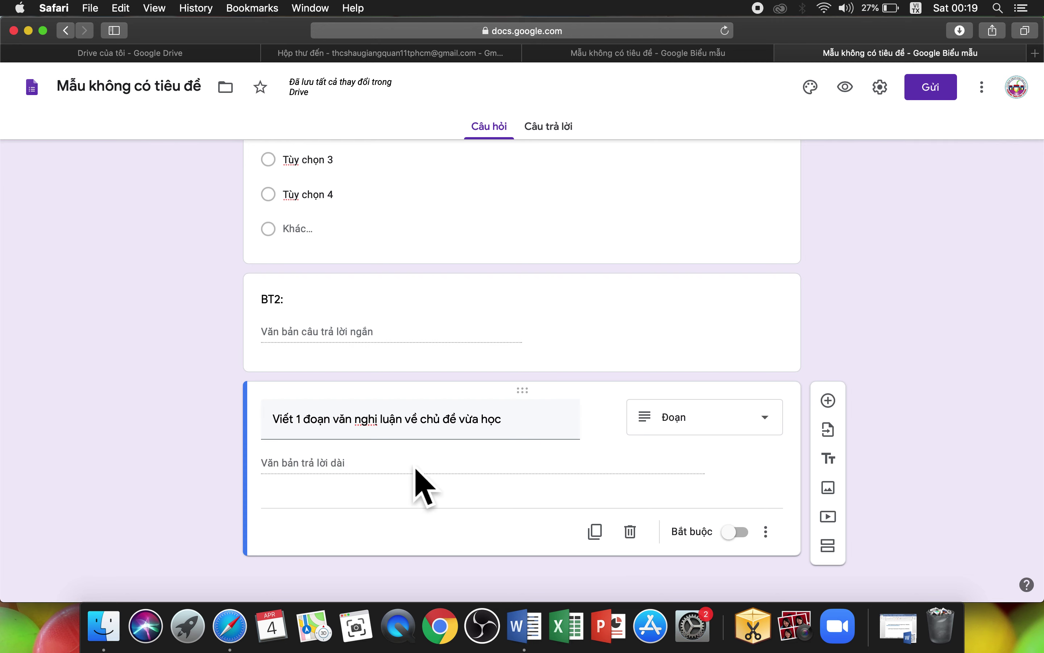
scroll(876, 411, "down", 2)
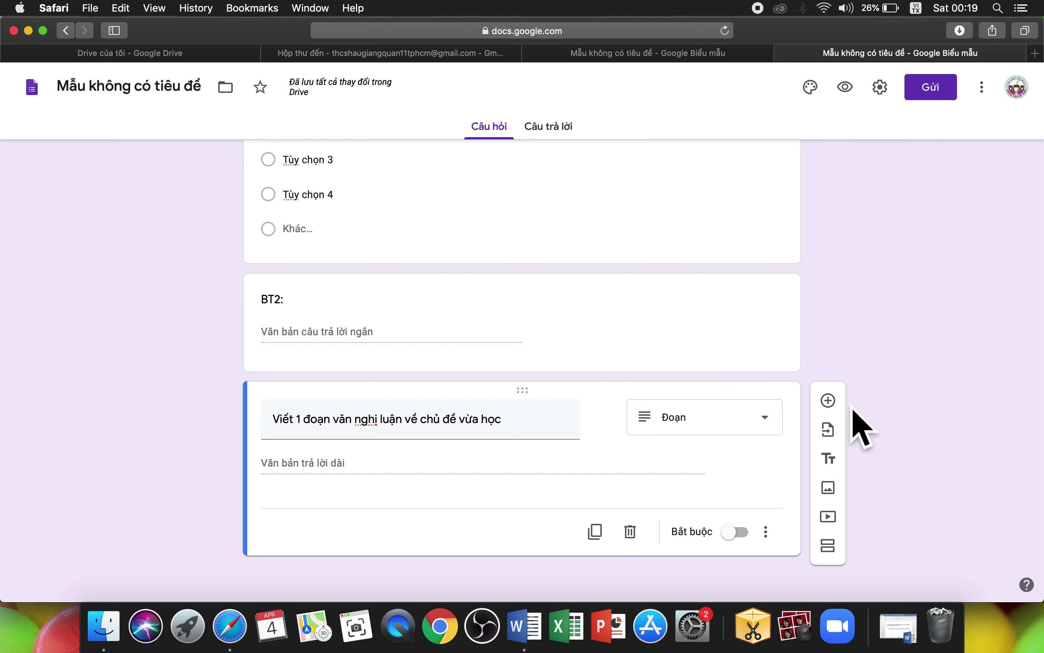
Step: Add a Tải tệp lên file-upload question titled 'Bt hình học:' below the essay question
left_click(828, 400)
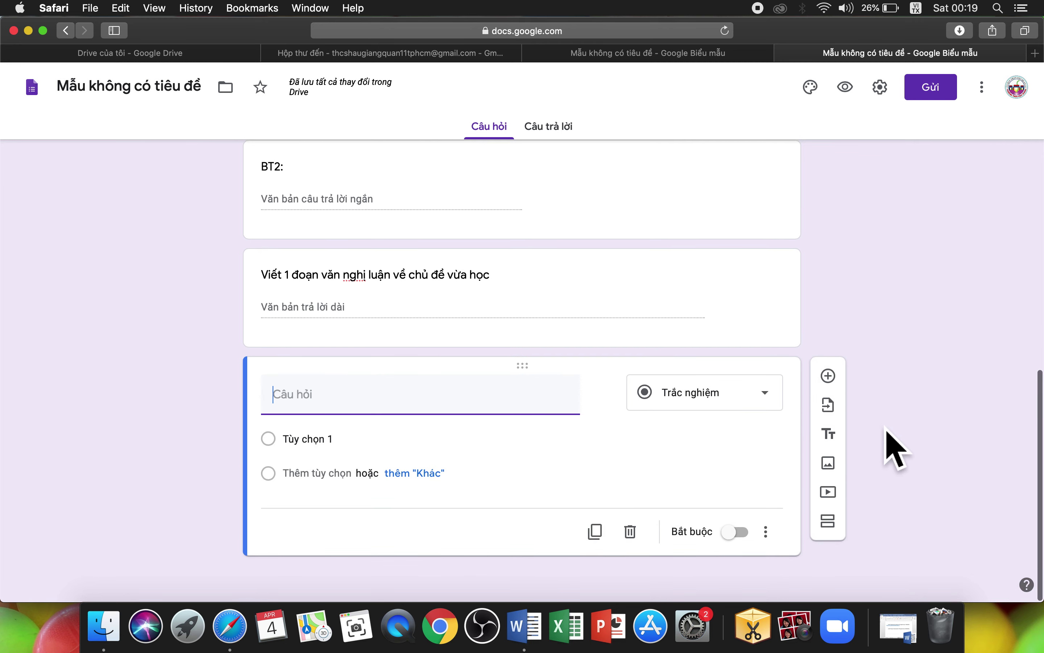
mouse_move(797, 420)
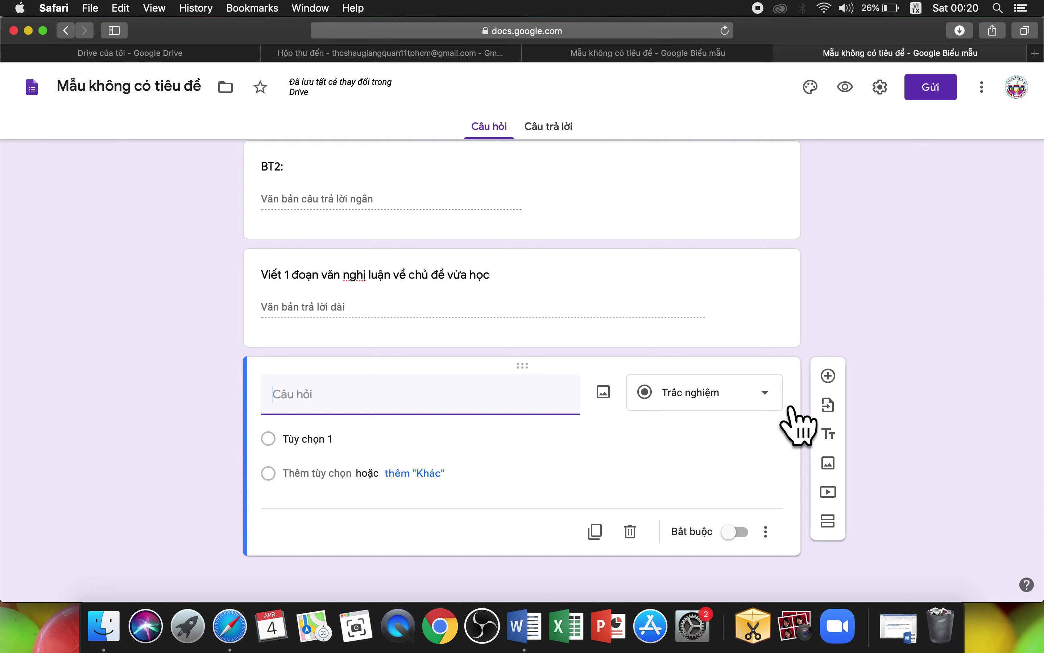
left_click(782, 408)
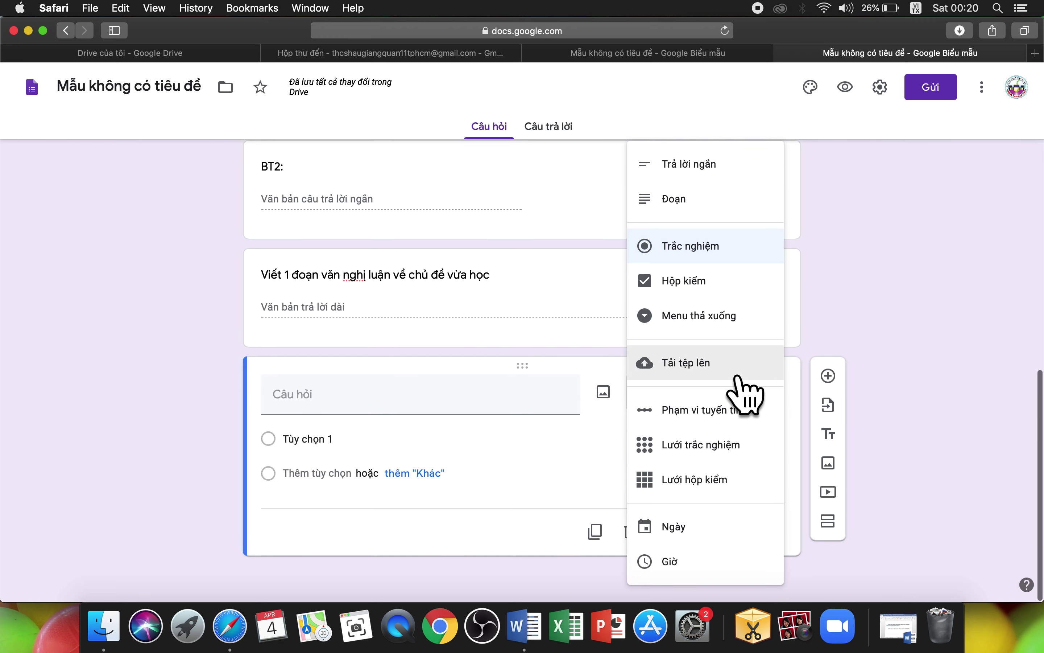
left_click(710, 373)
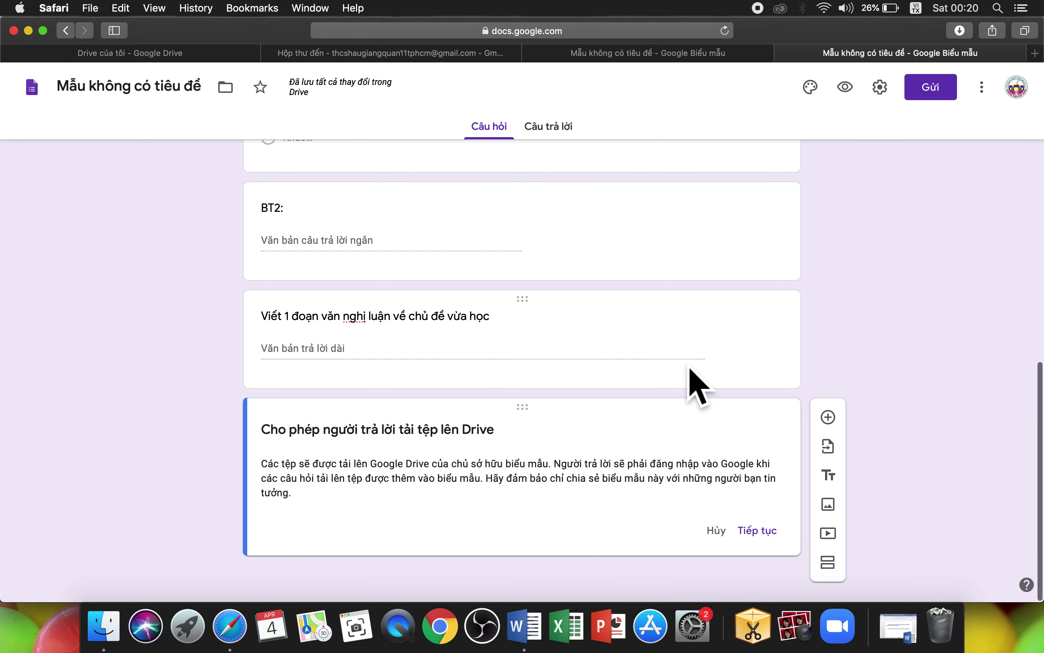
left_click(779, 540)
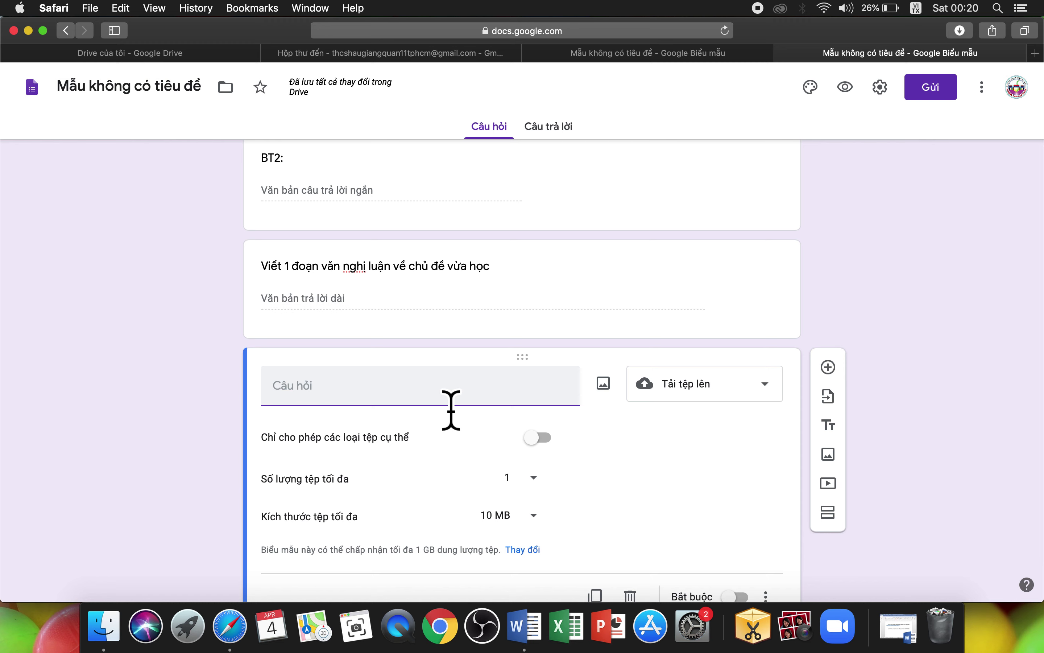
type("Bt hình hoc")
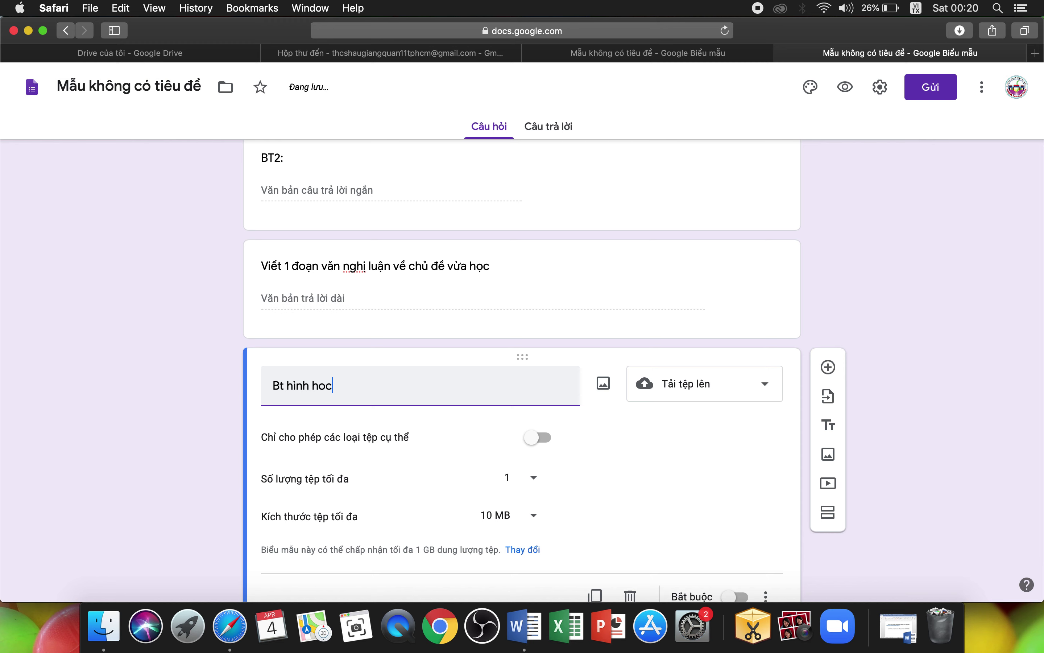
type("j:")
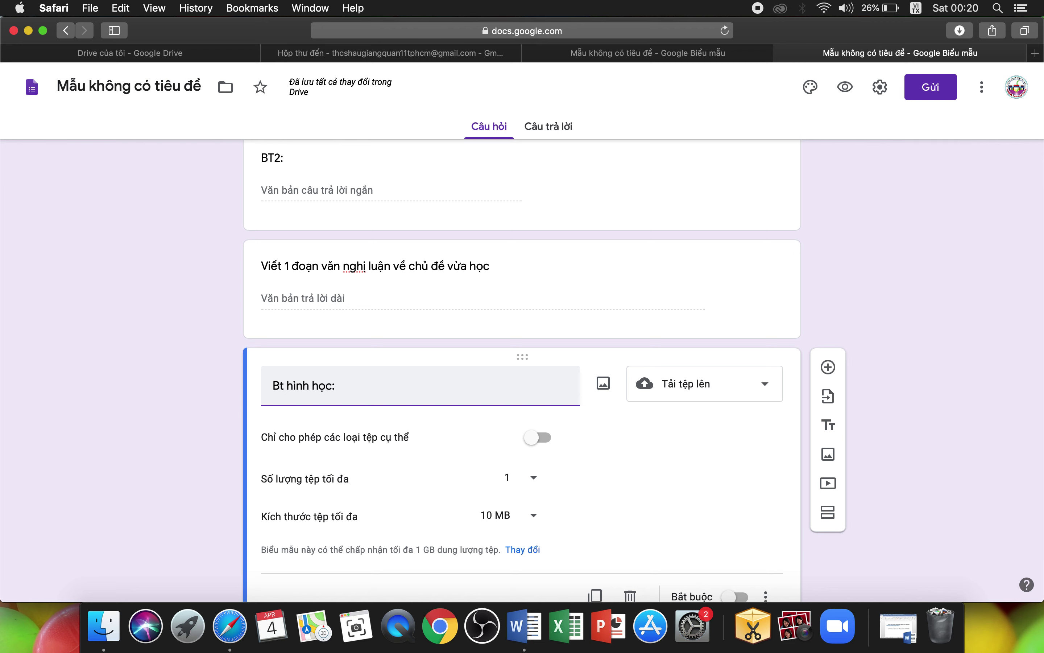
scroll(587, 483, "down", 2)
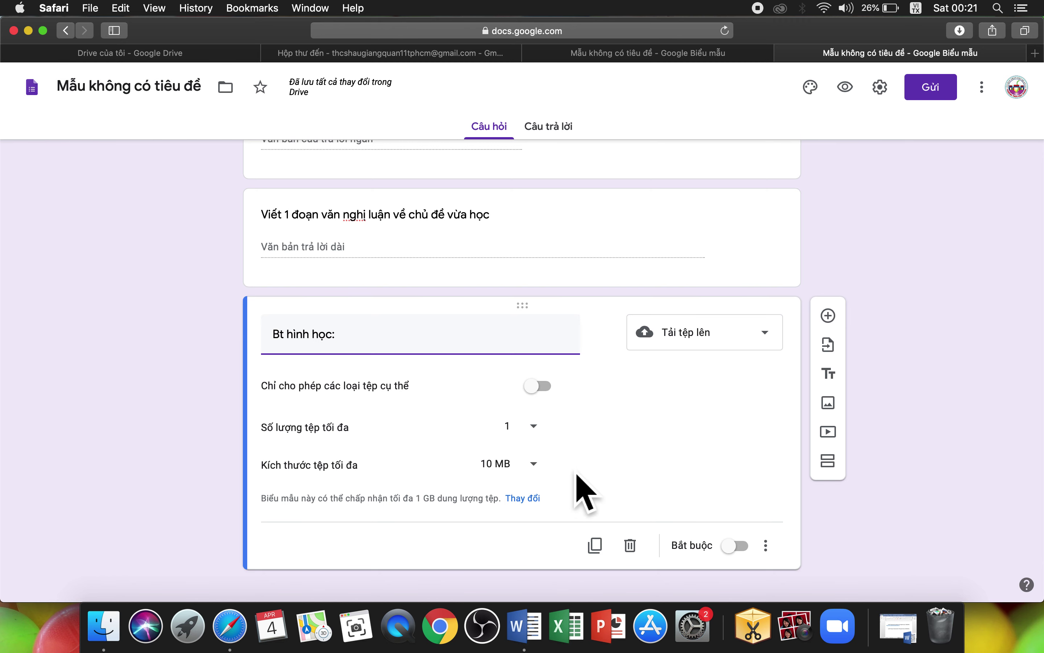
Step: Set the form theme to a red colour with the second, medium pink background
scroll(979, 479, "down", 1)
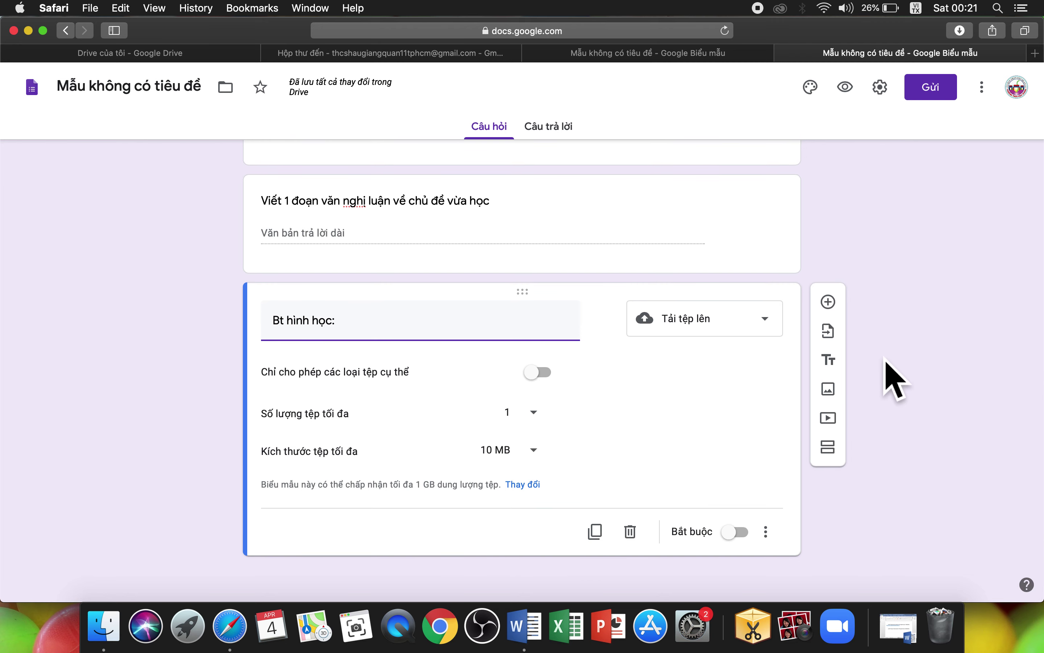
scroll(890, 298, "up", 10)
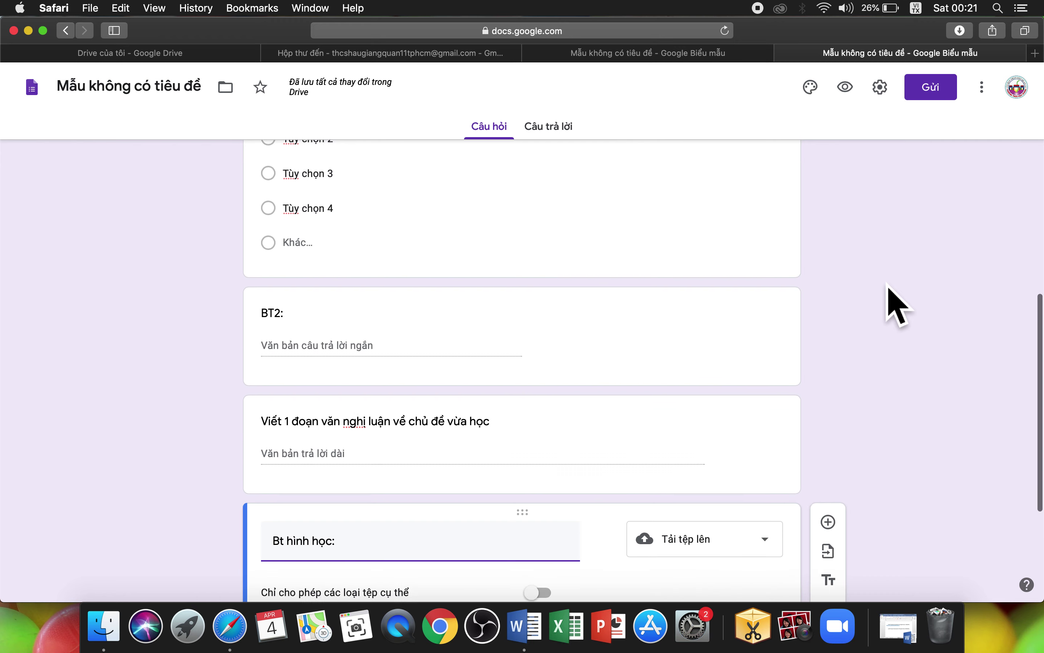
scroll(895, 302, "up", 5)
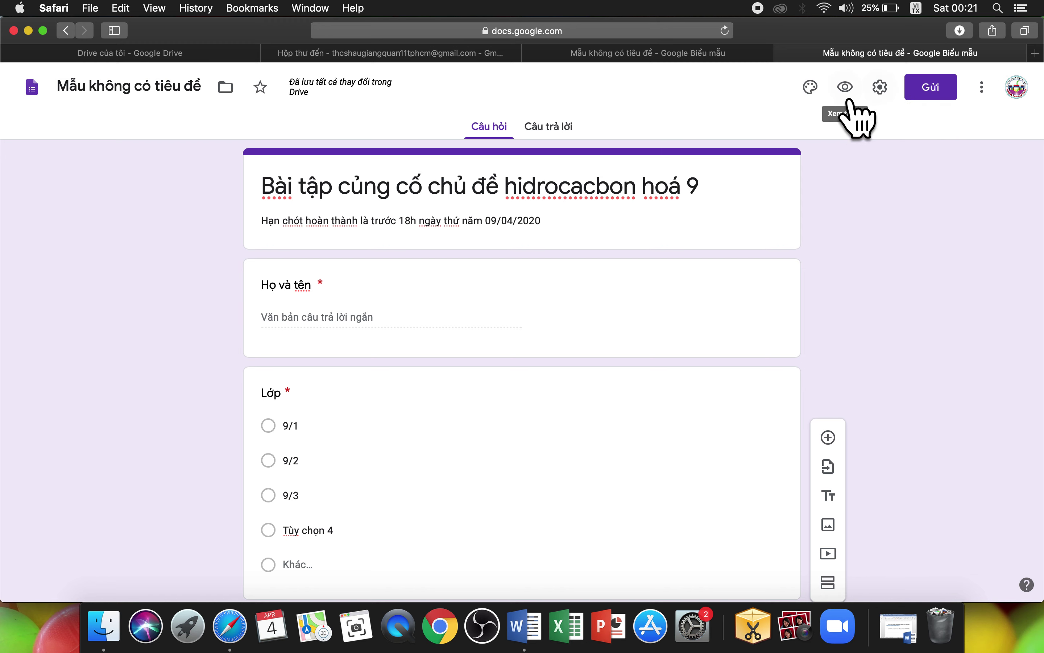
left_click(828, 104)
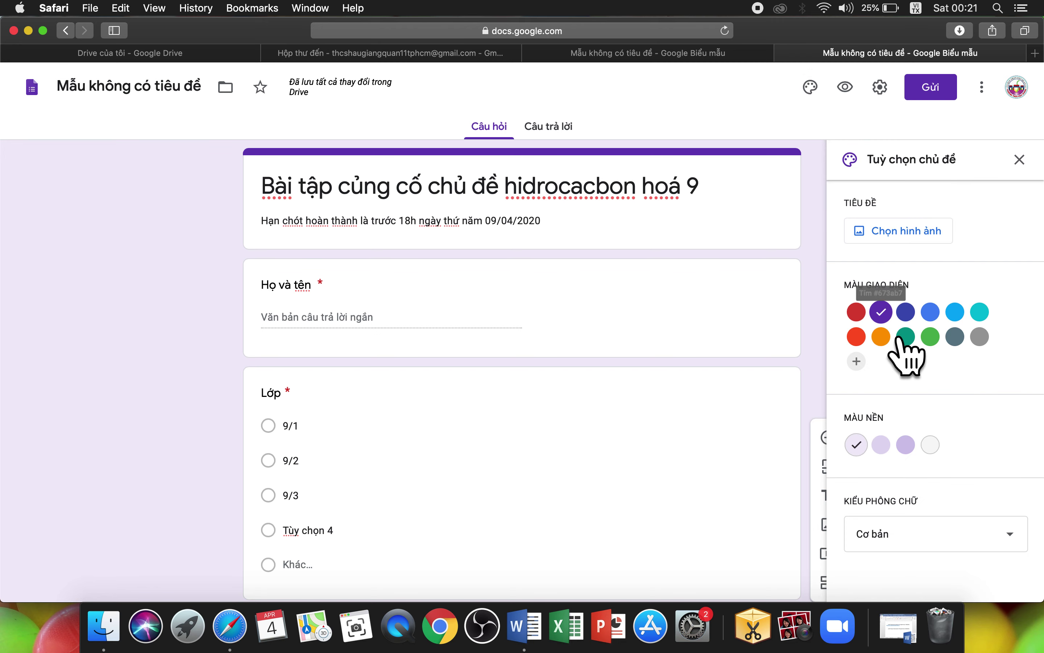
left_click(879, 352)
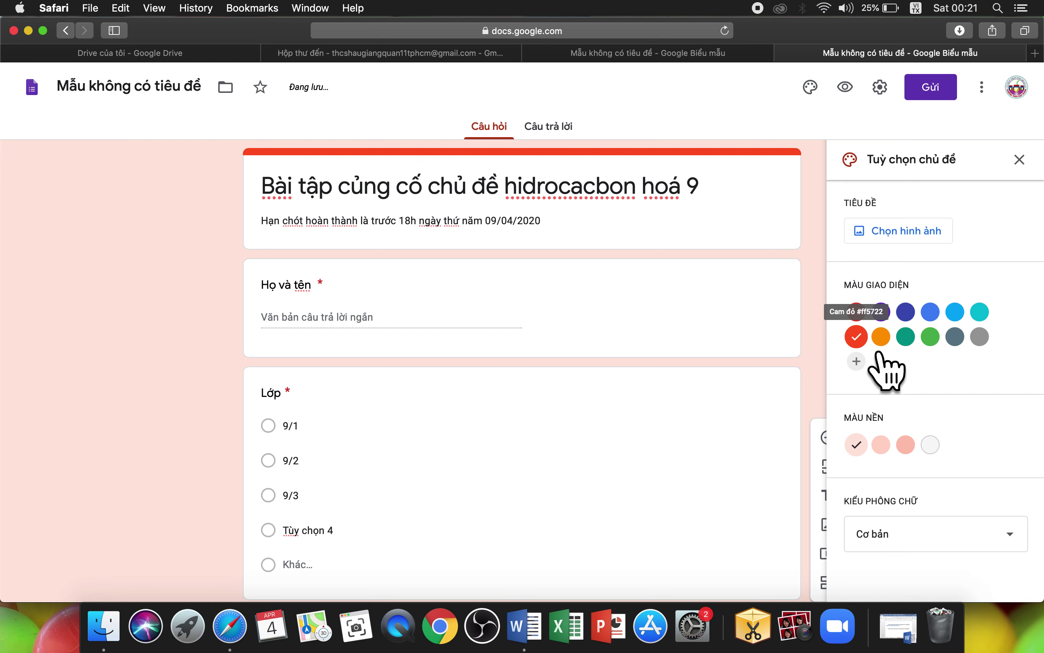
left_click(901, 460)
scroll(974, 448, "down", 3)
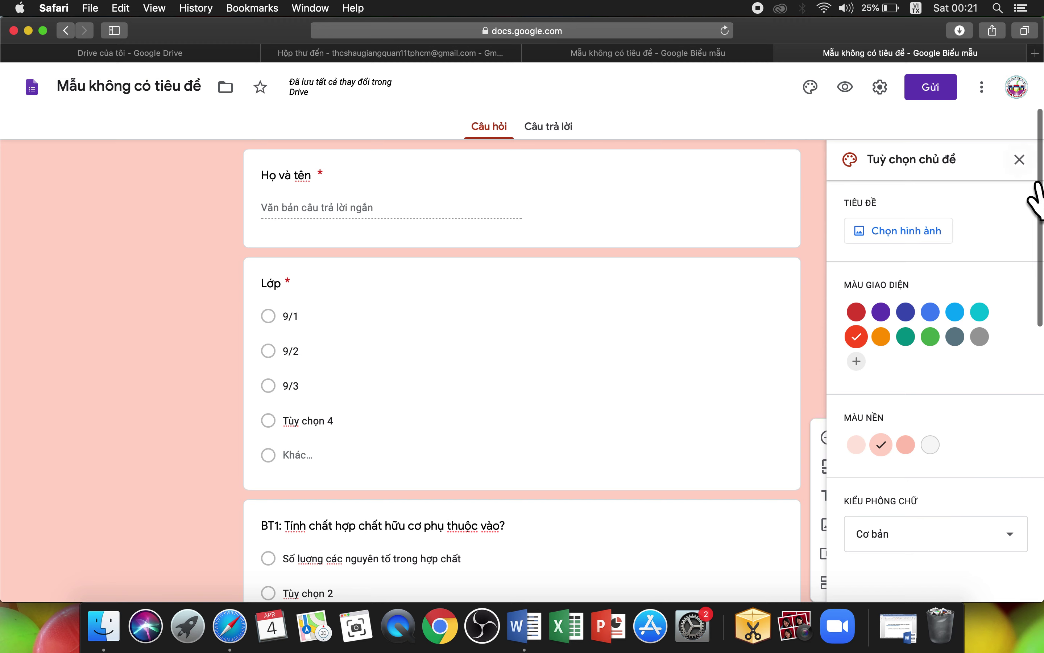
left_click(1020, 161)
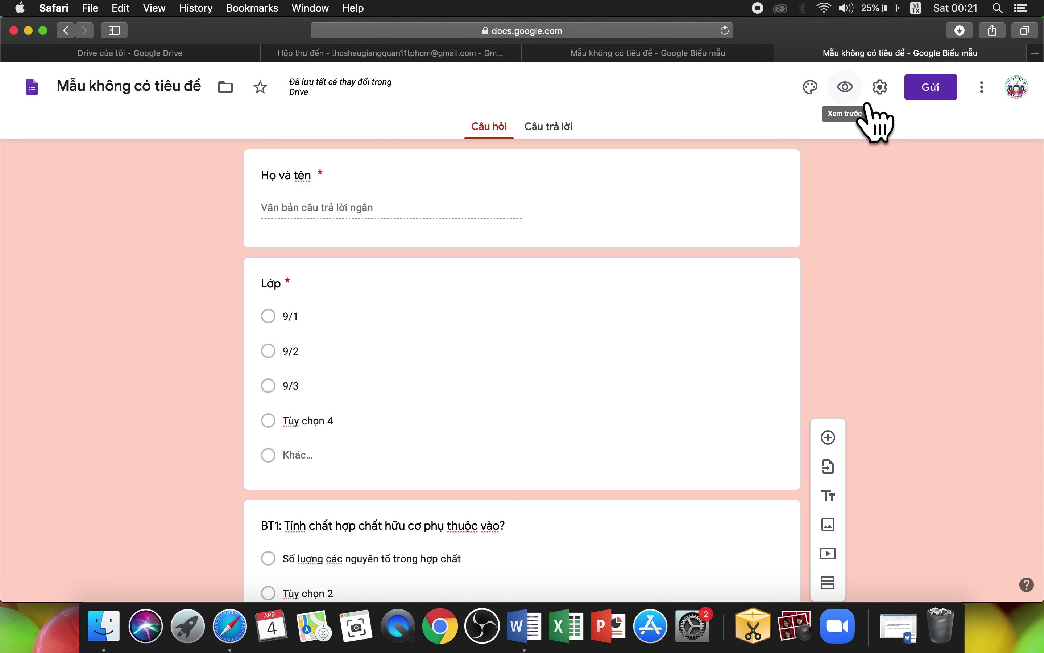
Step: Preview the hidrocacbon form, then switch to the Hợp chất hữu cơ hoá 9 form and look through it
left_click(867, 104)
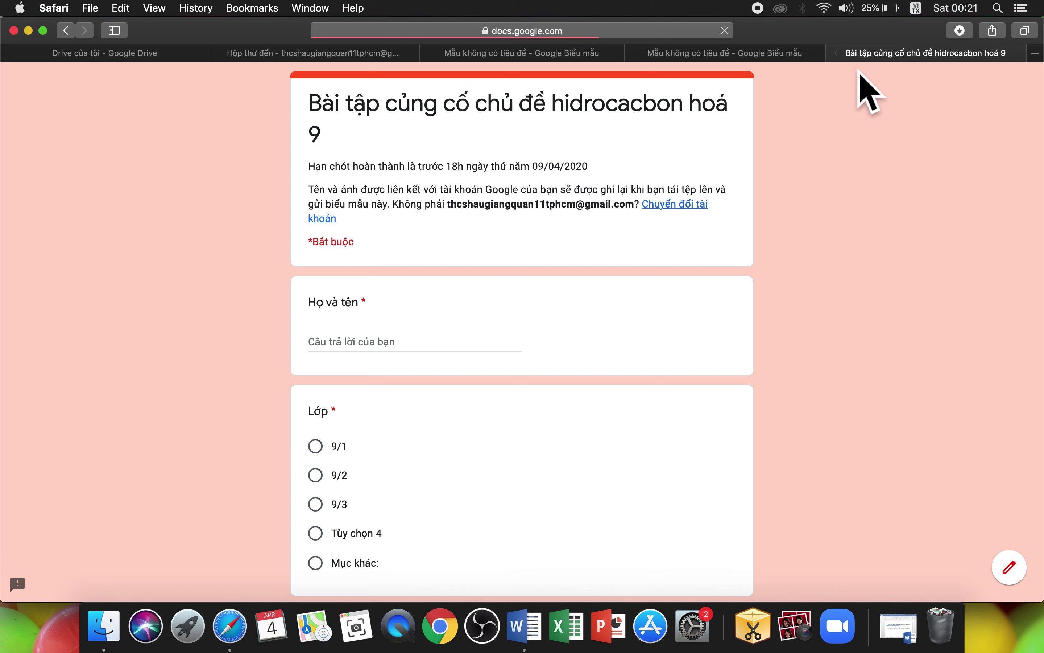
left_click(835, 52)
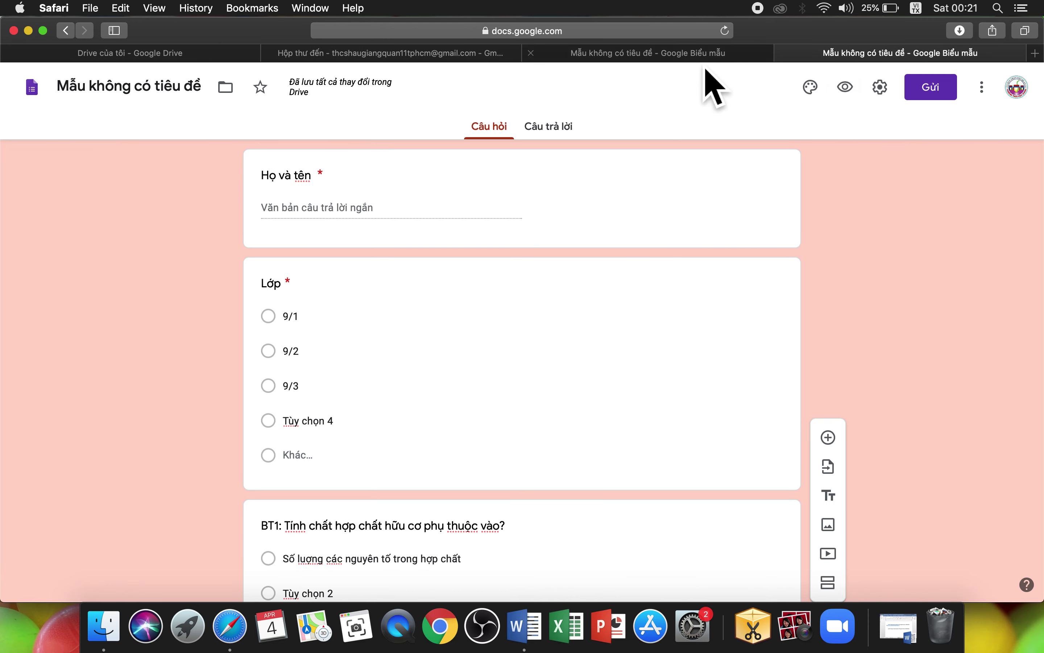
key("ctrl+shift+Tab")
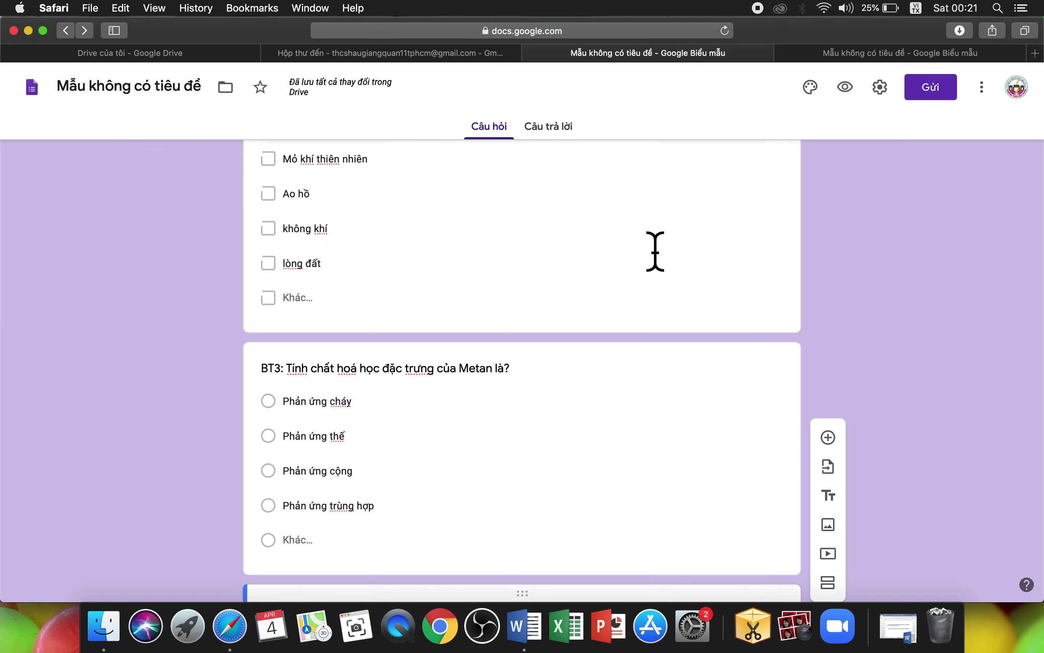
scroll(656, 252, "up", 20)
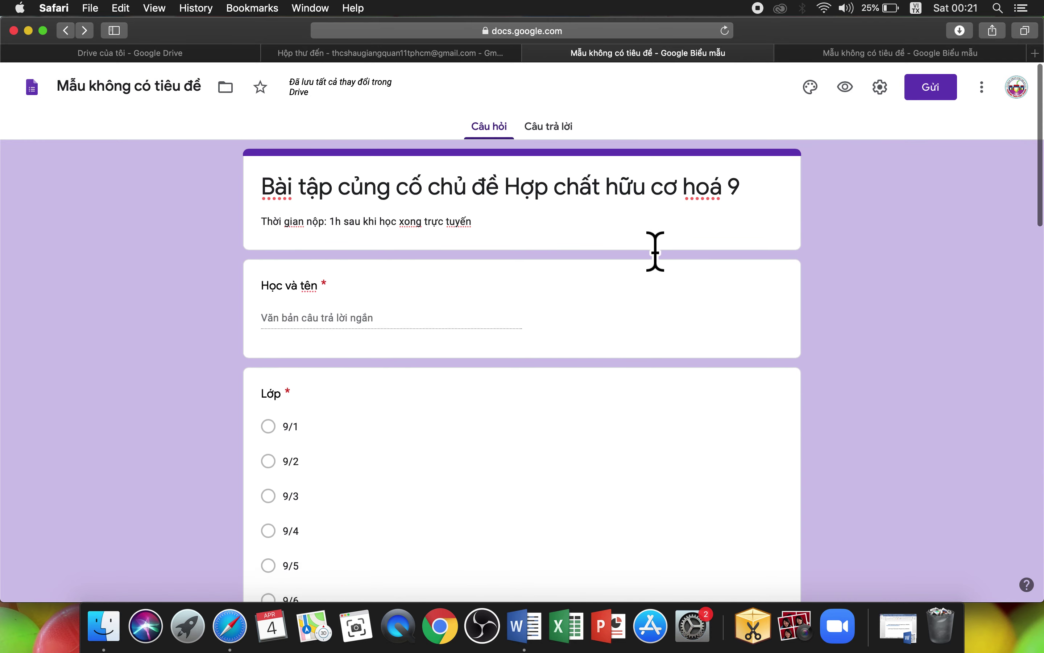
scroll(589, 240, "down", 5)
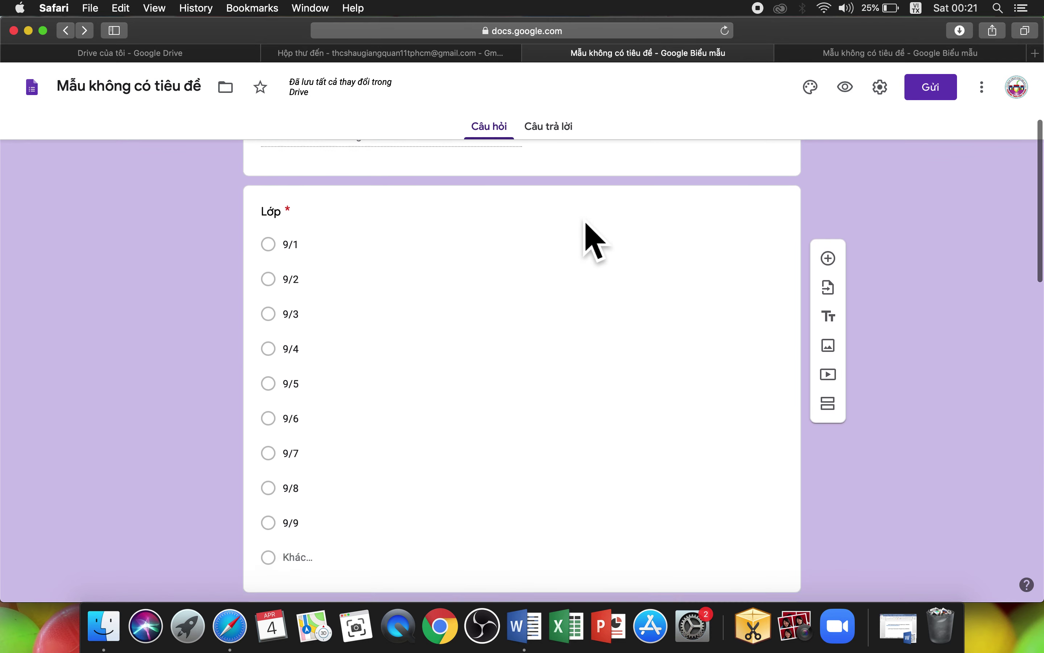
scroll(590, 240, "down", 20)
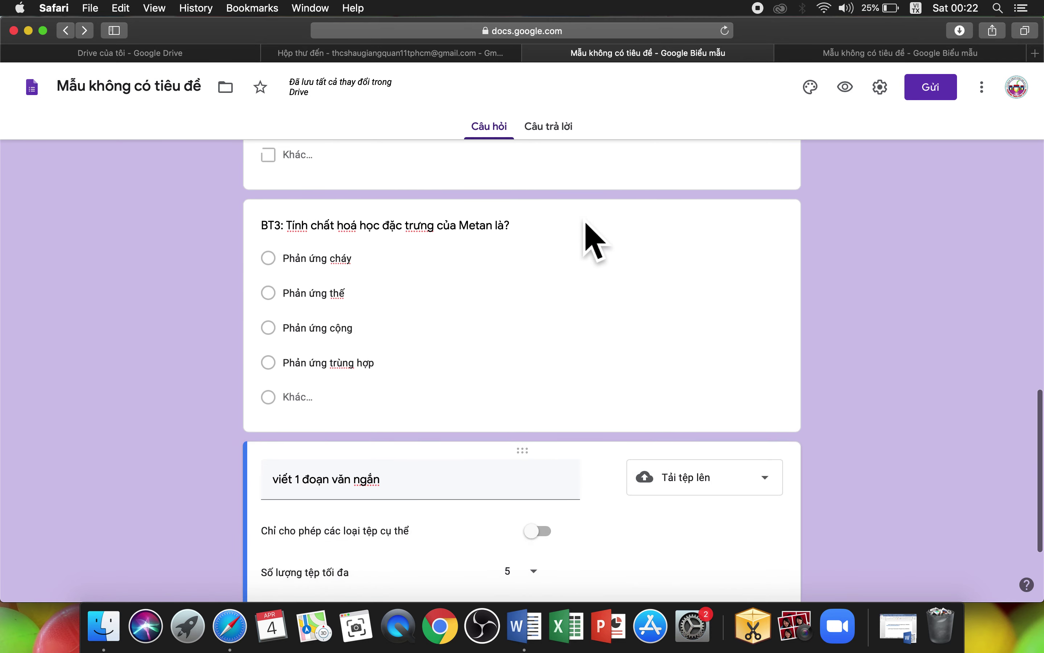
scroll(595, 242, "down", 5)
scroll(596, 242, "up", 4)
scroll(588, 224, "up", 20)
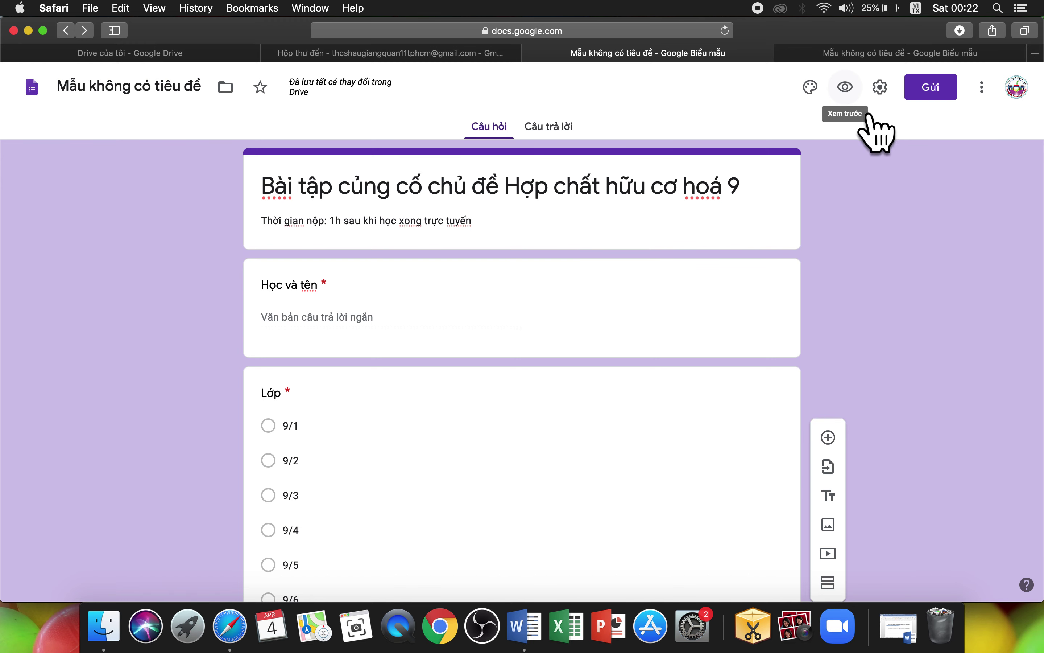
Step: Preview the Hợp chất hữu cơ hoá 9 quiz, enter a name, and choose class 9/1
left_click(847, 88)
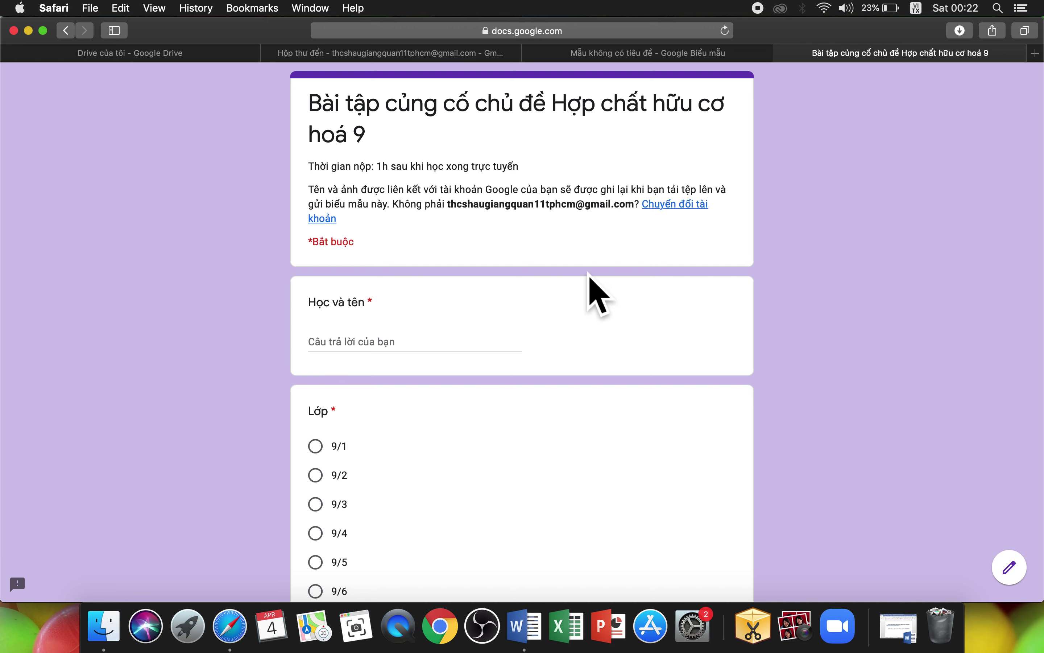
scroll(589, 277, "down", 10)
scroll(589, 276, "down", 10)
scroll(589, 273, "up", 7)
scroll(590, 274, "up", 10)
scroll(584, 262, "down", 3)
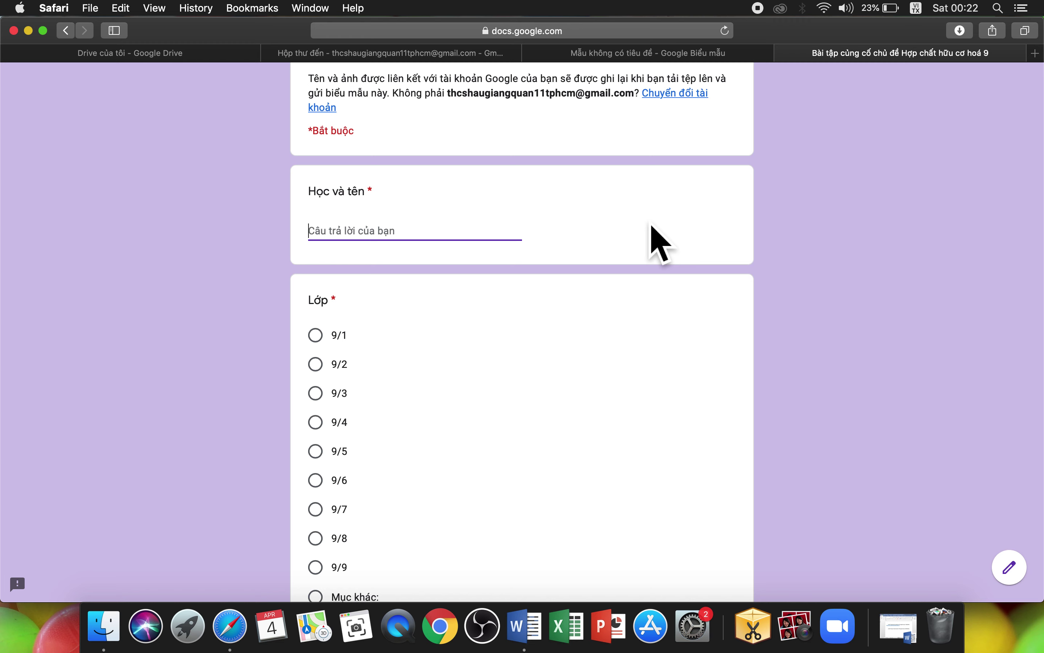
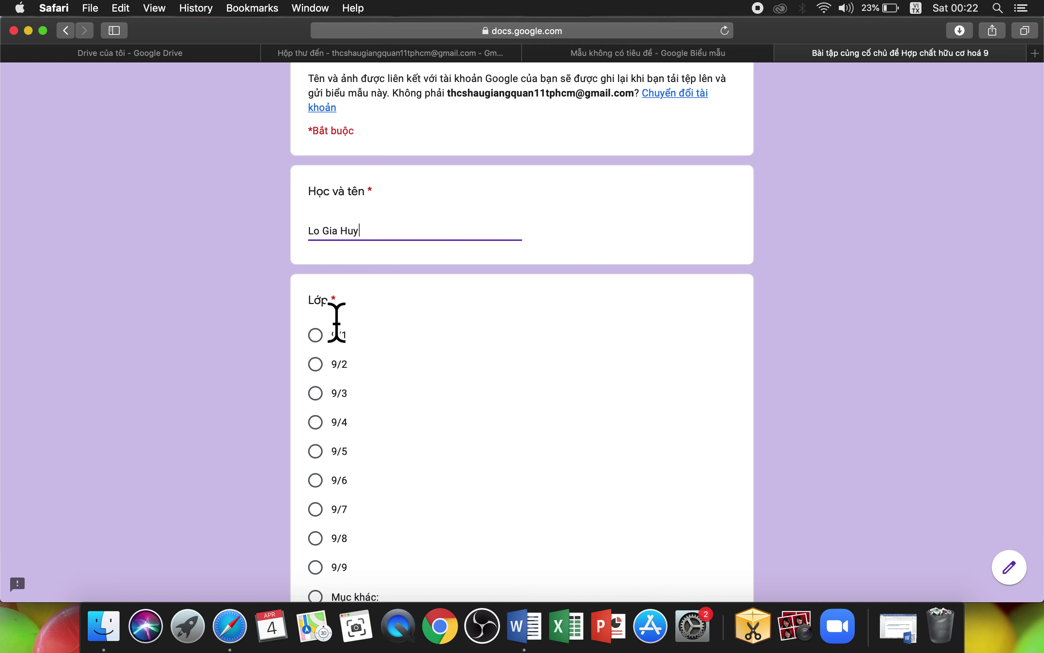
left_click(336, 351)
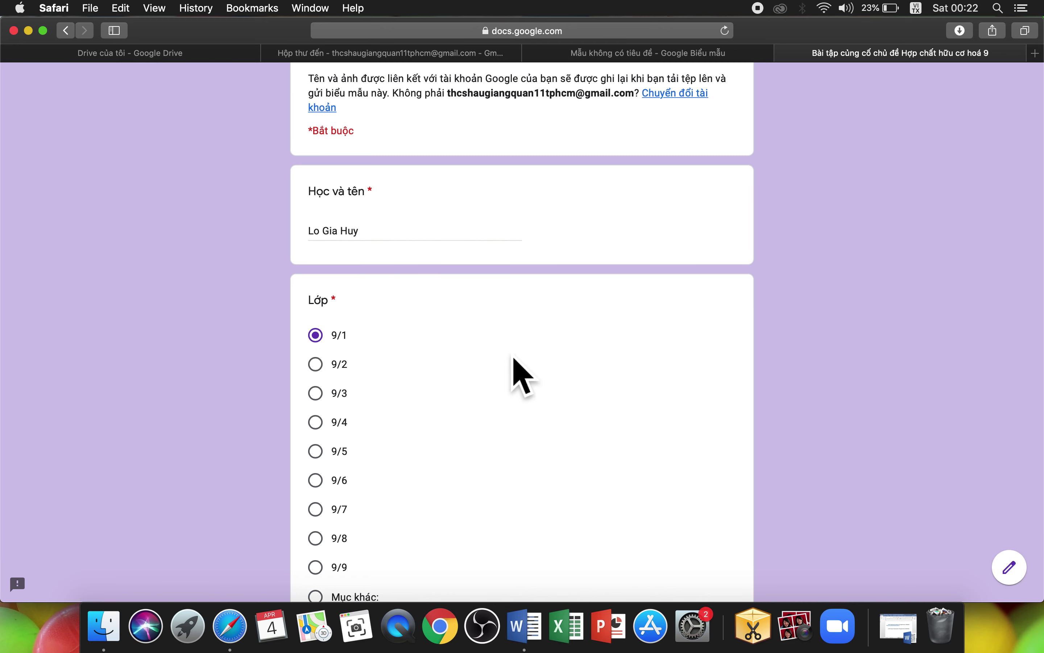
Step: Answer BT1 with the fourth option, BT2 with Mỏ khí thiên nhiên, and BT3 with Phản ứng thế
scroll(514, 359, "down", 1)
scroll(522, 376, "down", 8)
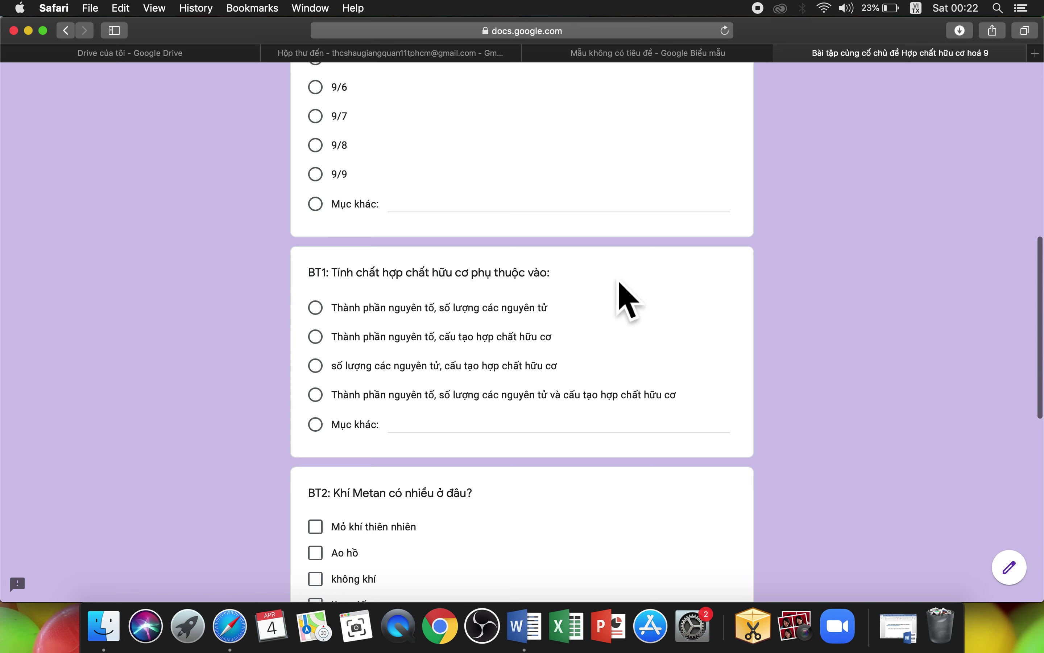
left_click(331, 405)
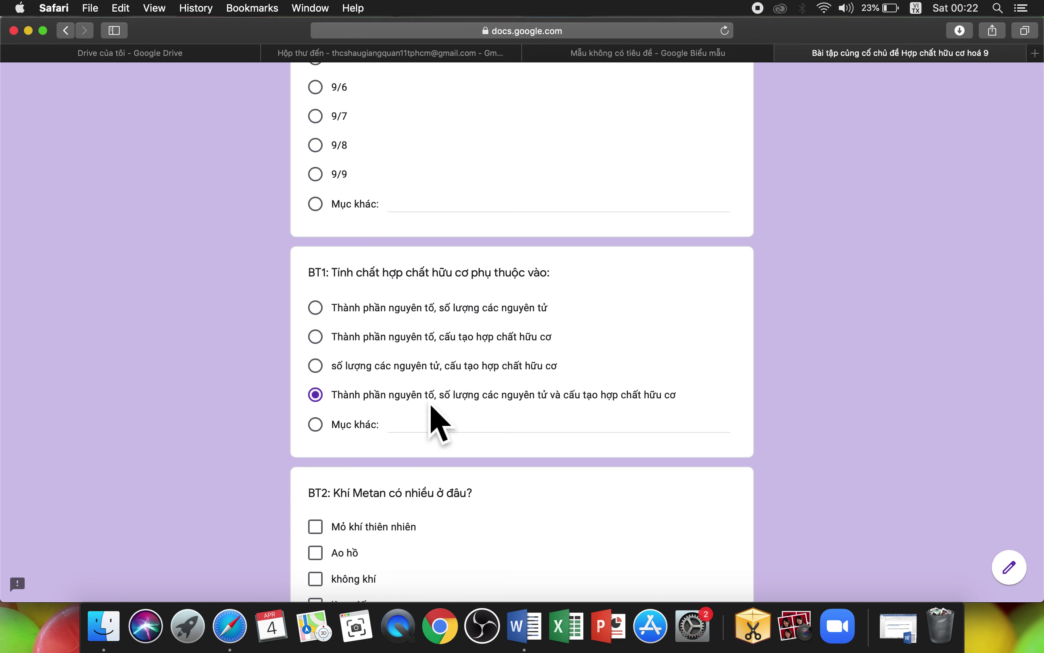
scroll(519, 428, "down", 5)
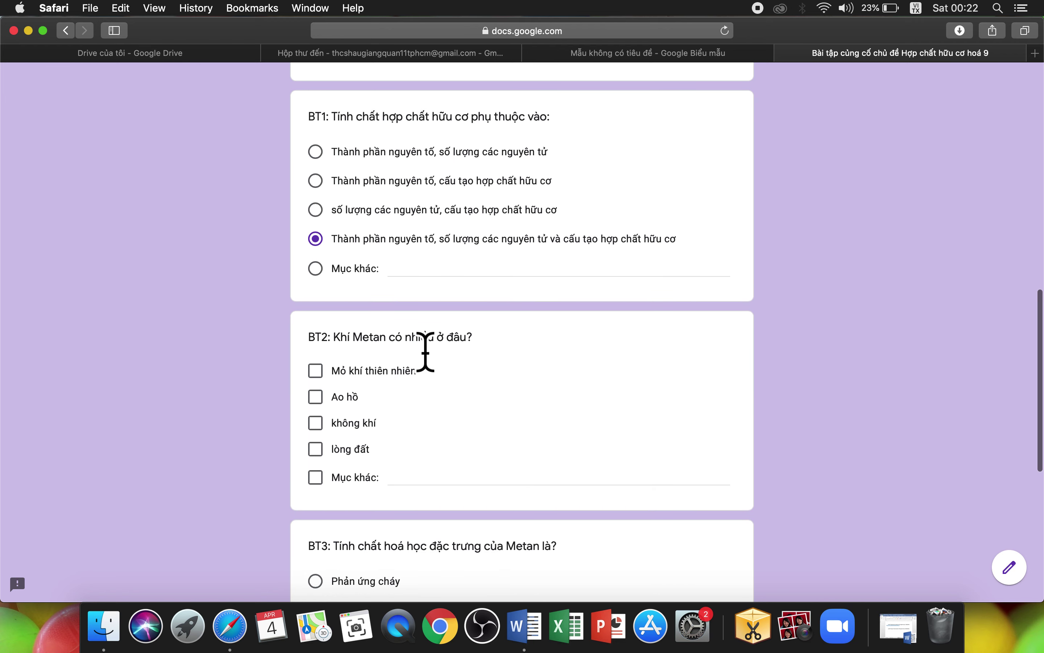
left_click(348, 374)
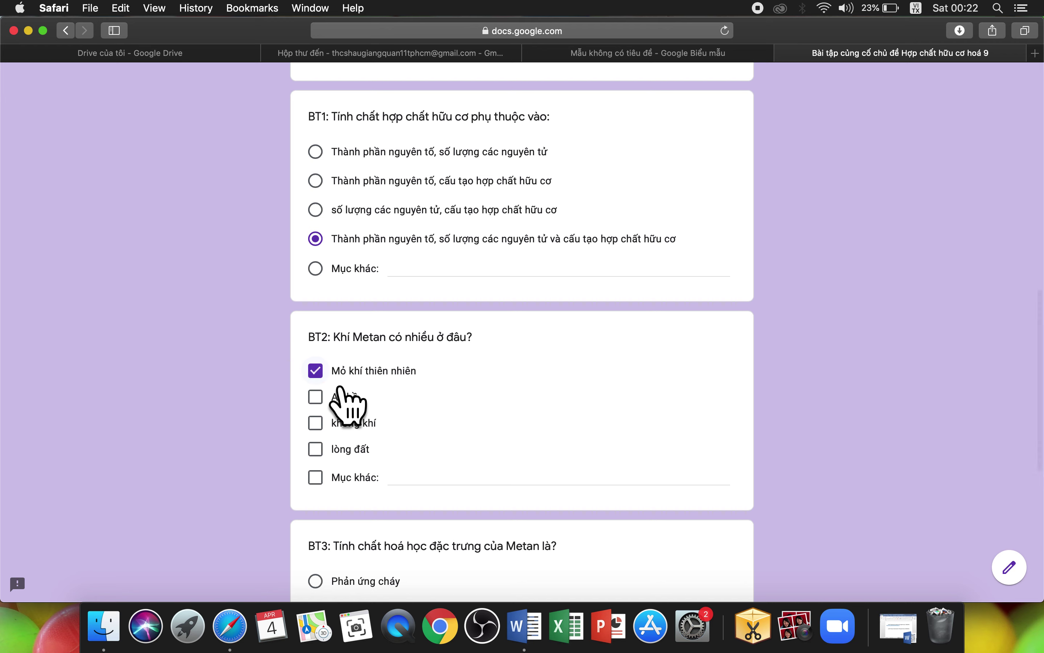
scroll(517, 390, "down", 5)
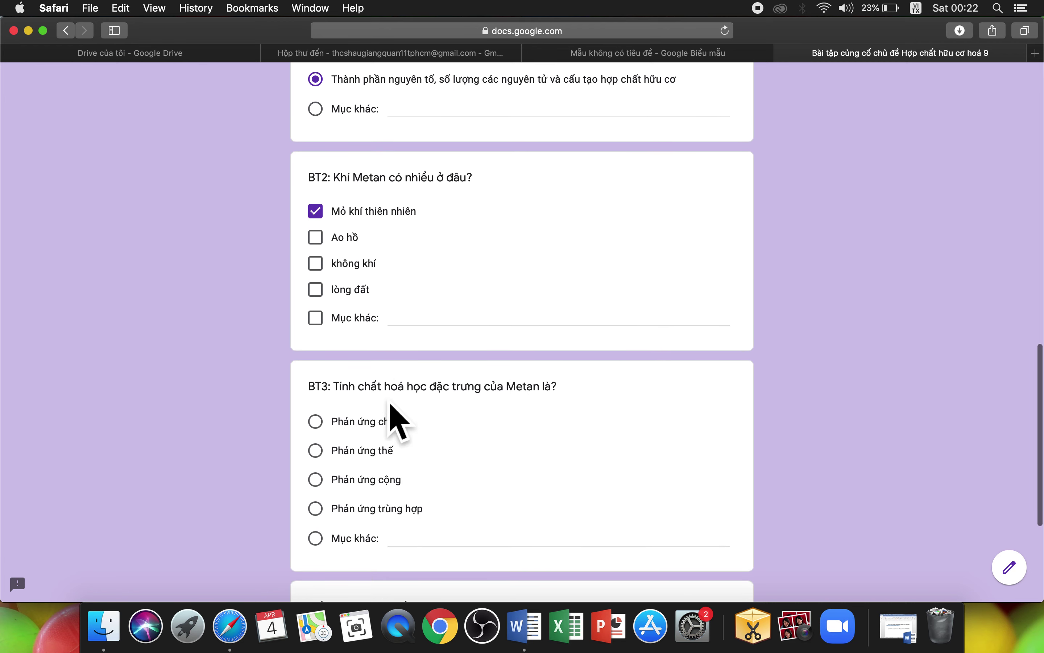
left_click(340, 465)
scroll(615, 465, "down", 7)
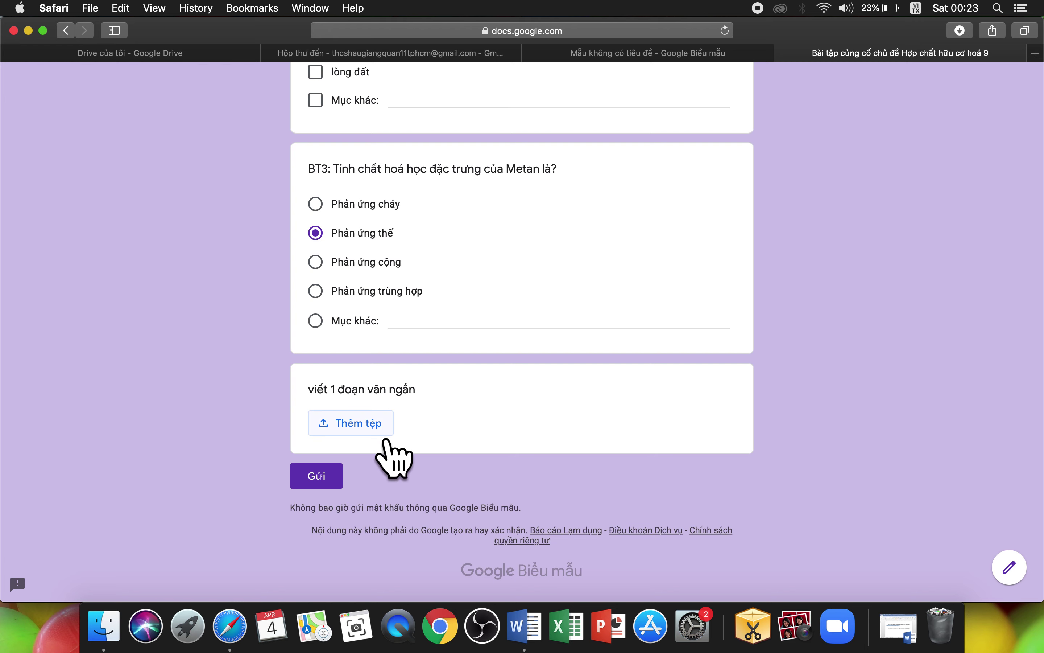
Step: Choose FB_IMG_1444845575108.jpg from Pictures as the paragraph question's attachment
left_click(385, 435)
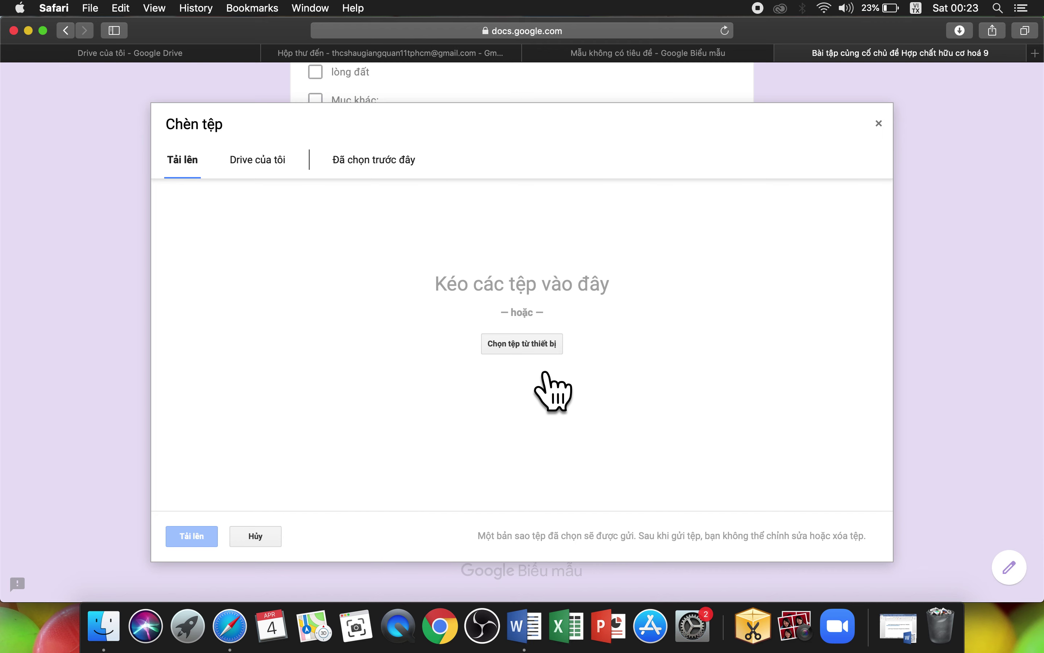
left_click(543, 353)
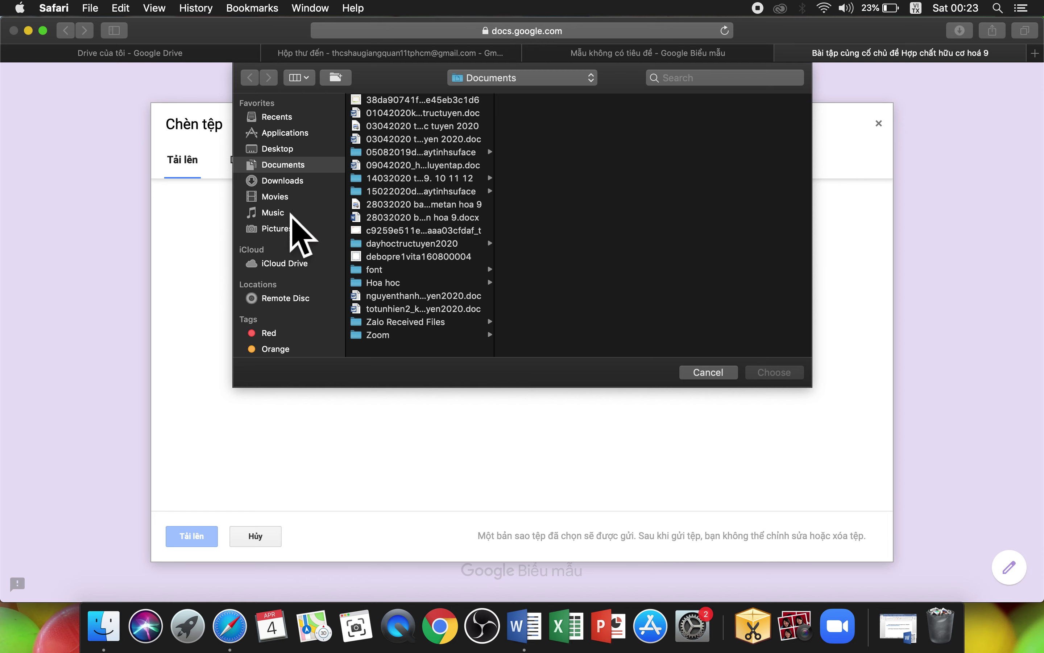
left_click(291, 229)
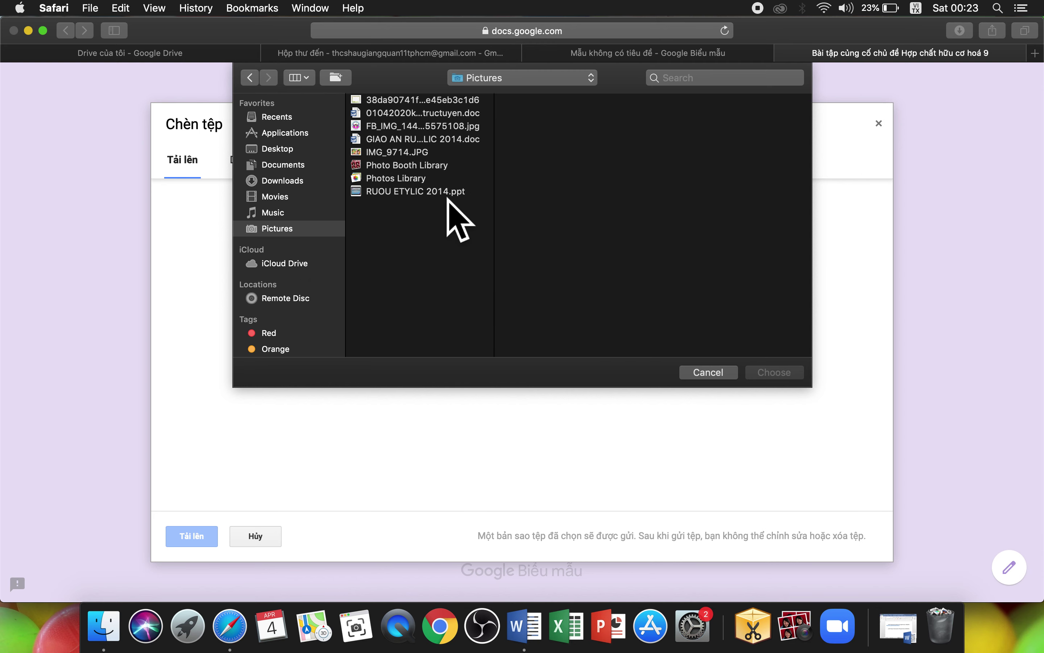
left_click(406, 129)
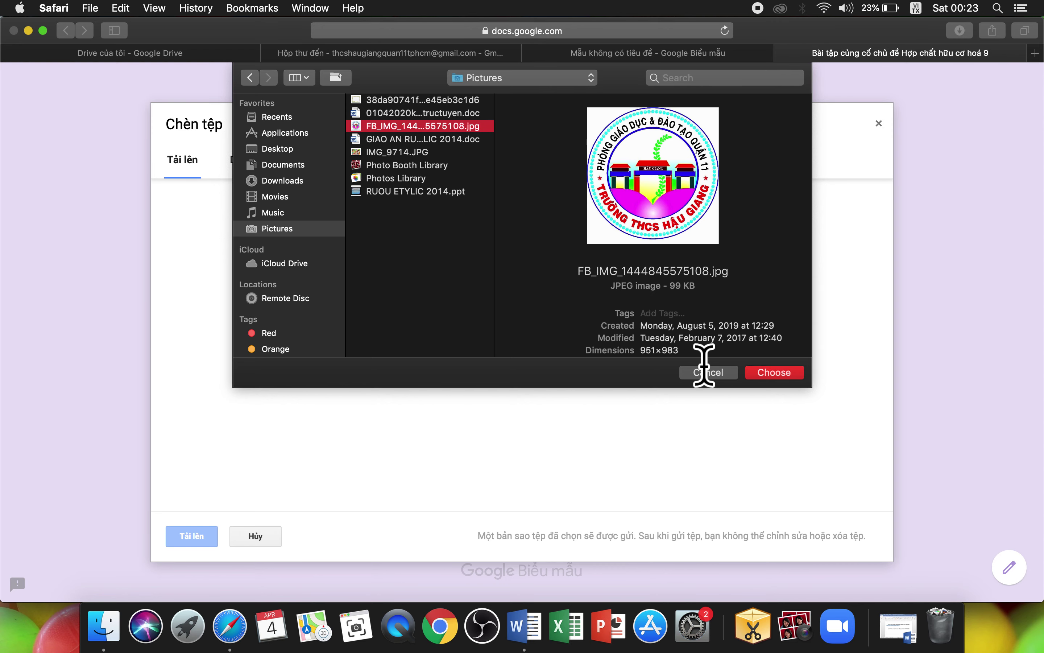
left_click(793, 374)
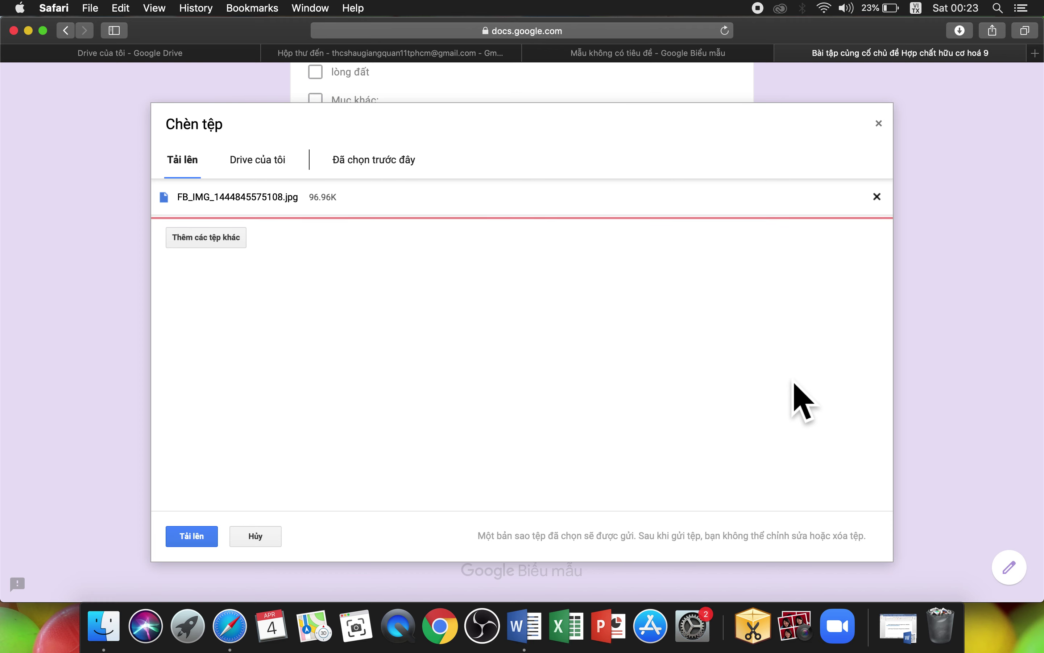
Step: Upload the image, submit the quiz with Gửi, and return to the form editor
left_click(201, 543)
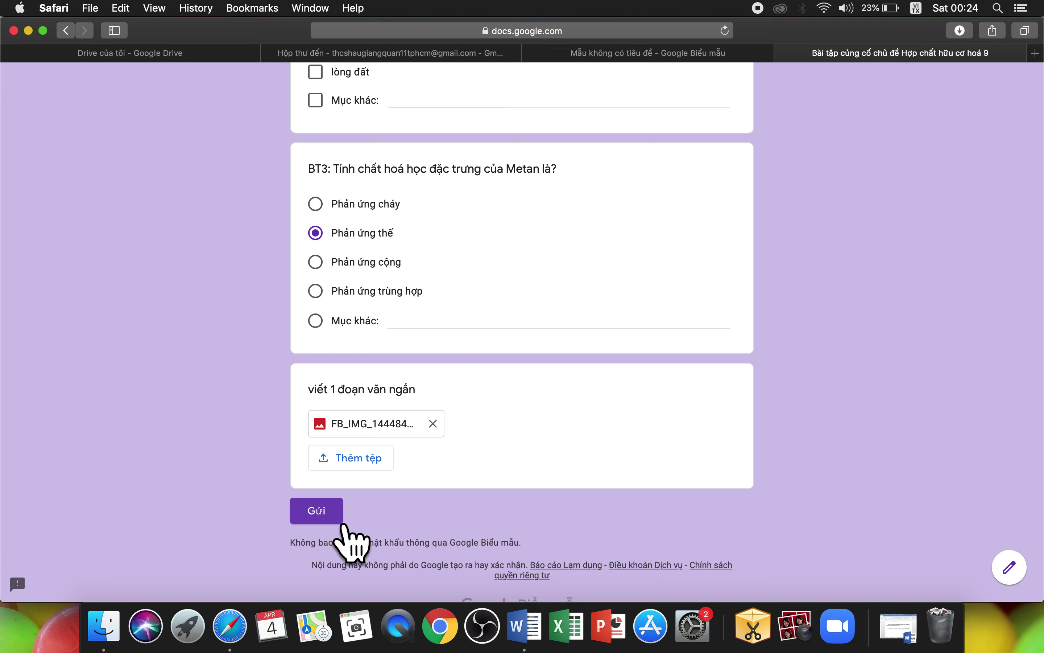
left_click(330, 512)
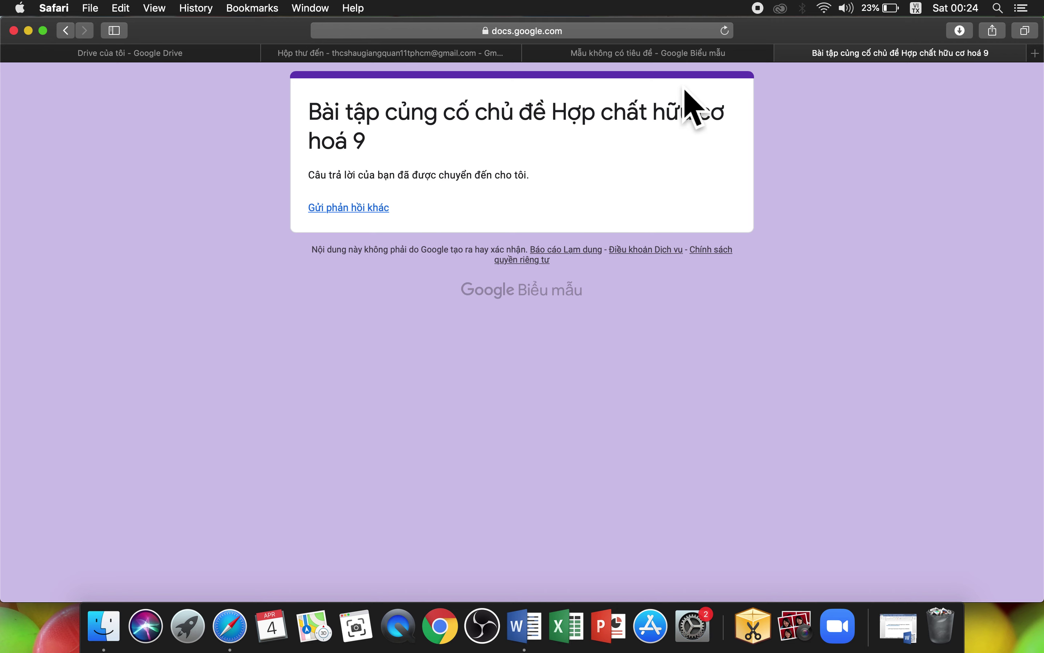
left_click(690, 59)
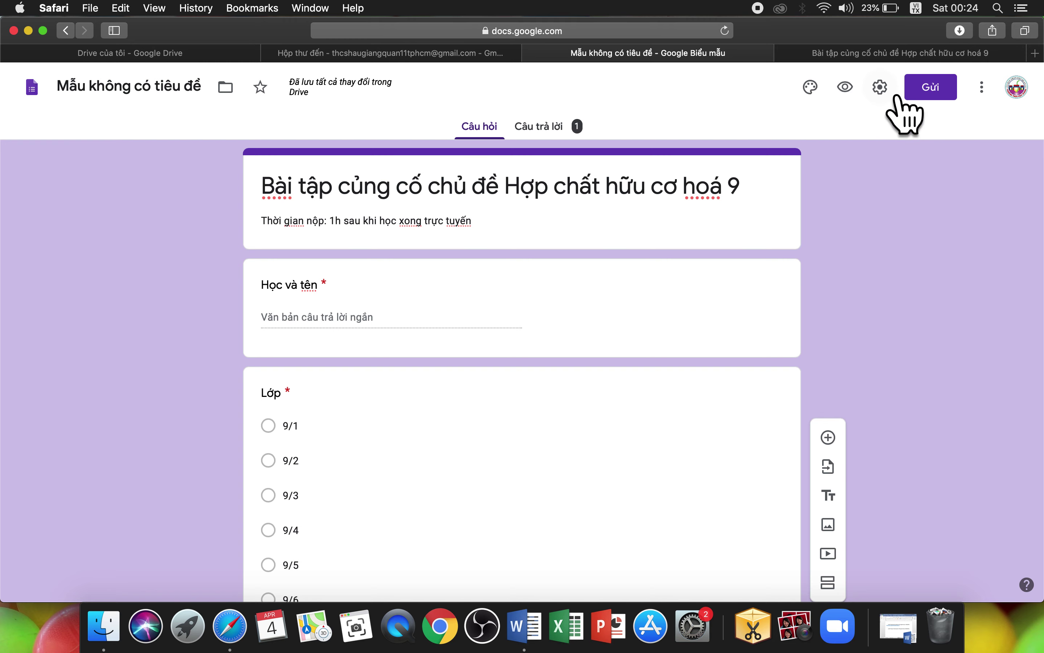
left_click(883, 90)
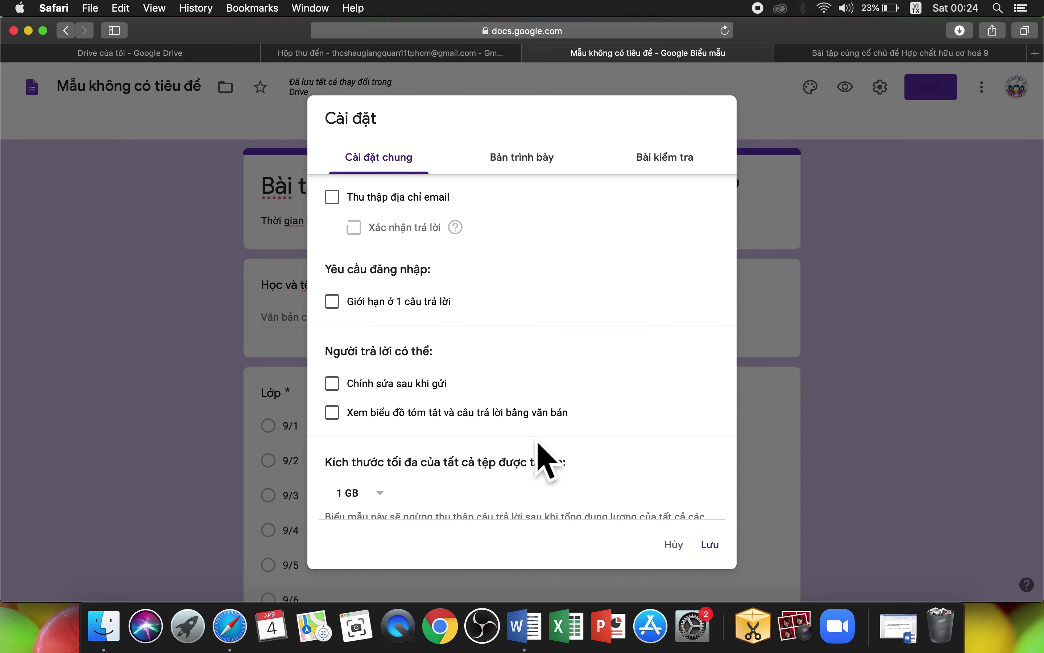
scroll(541, 450, "down", 1)
scroll(532, 310, "up", 1)
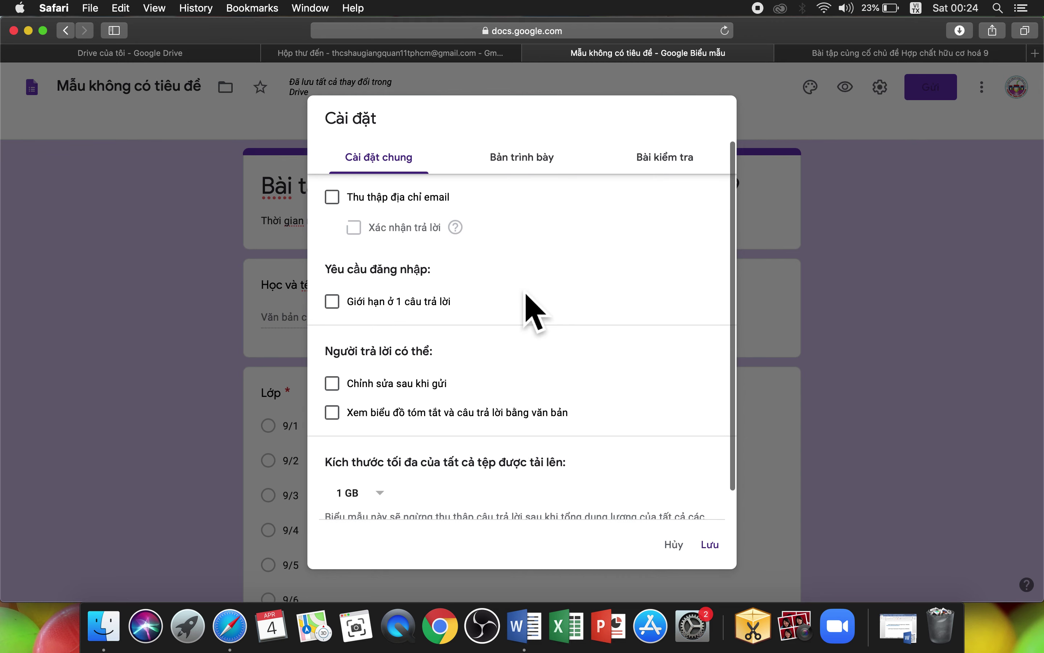
left_click(550, 170)
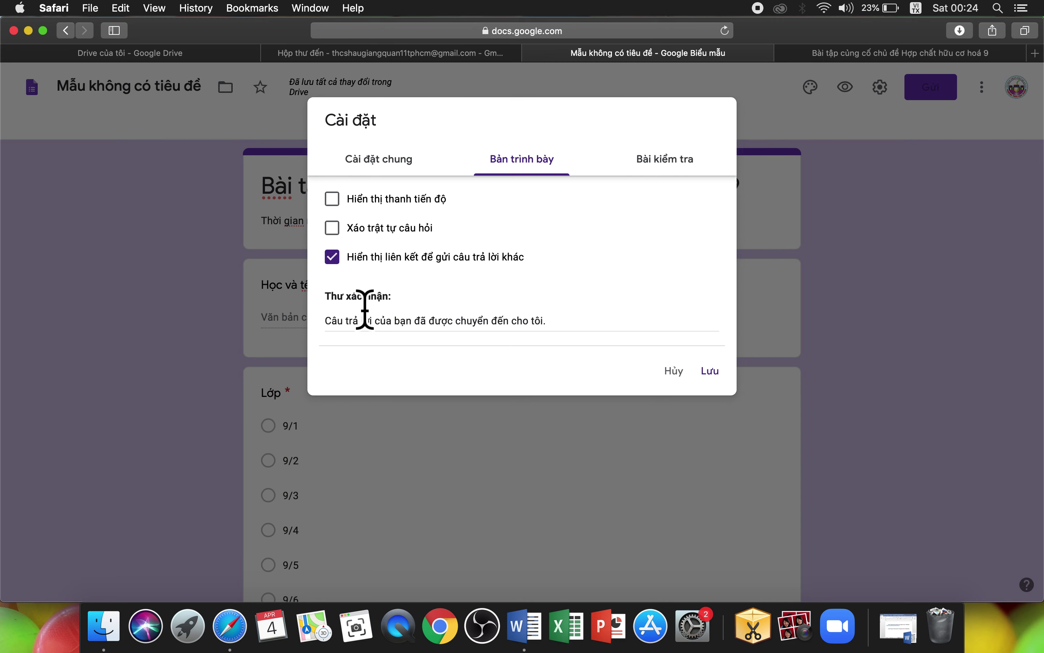
left_click(373, 327)
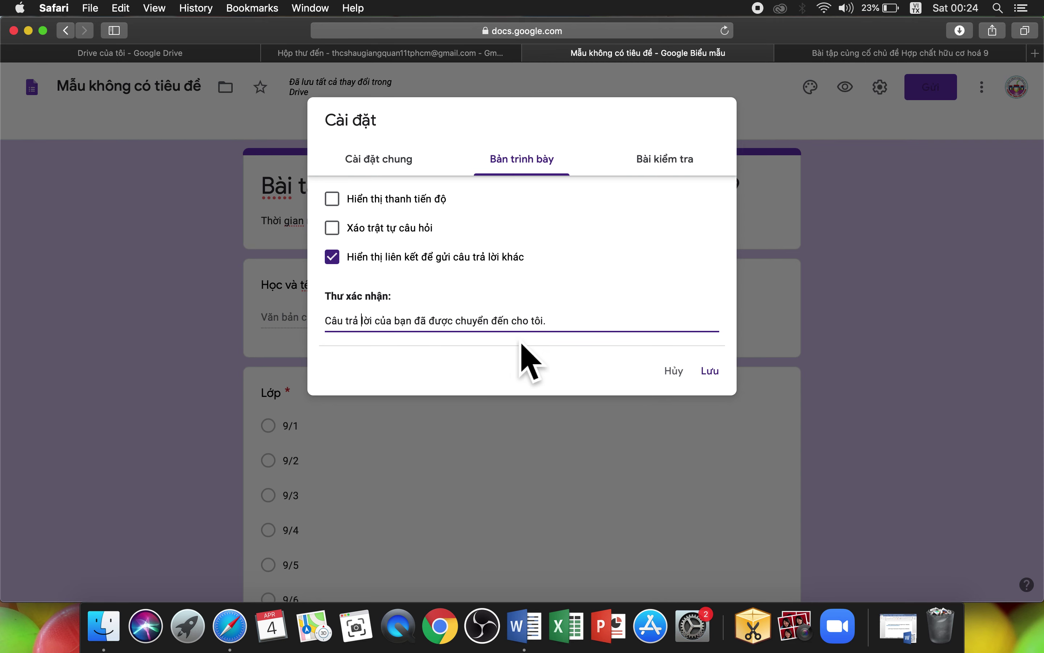
left_click(898, 249)
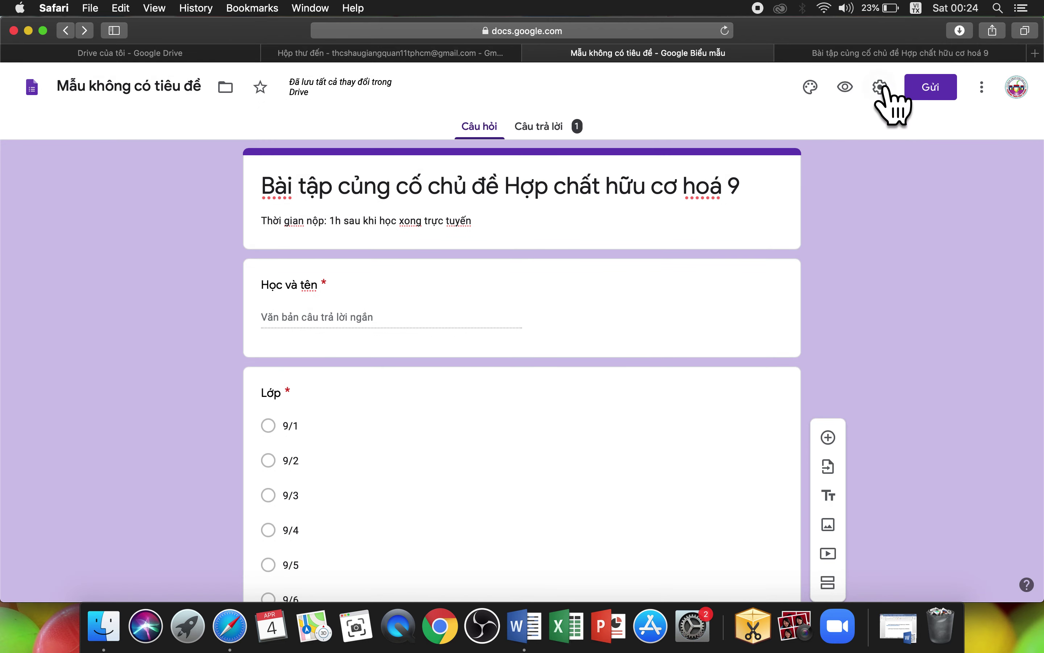
left_click(865, 57)
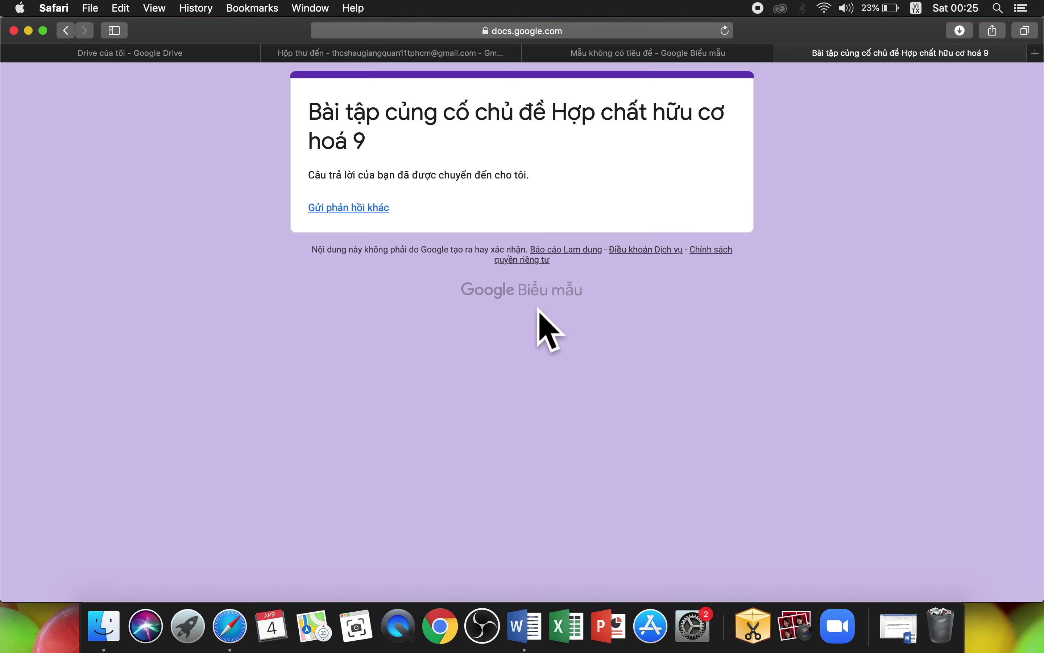
left_click(665, 53)
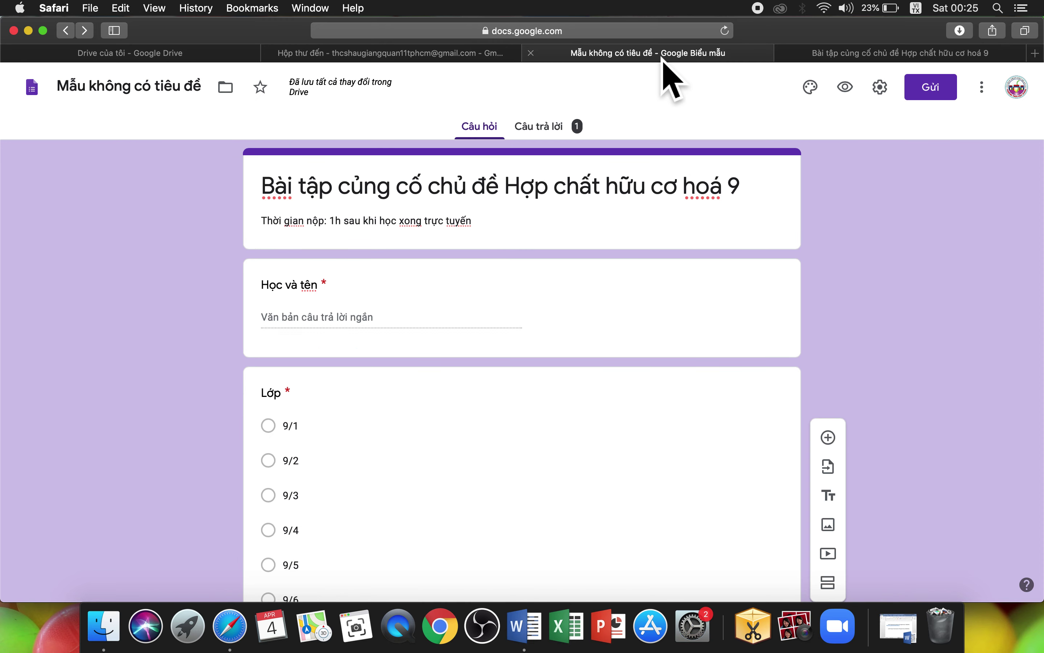
left_click(880, 86)
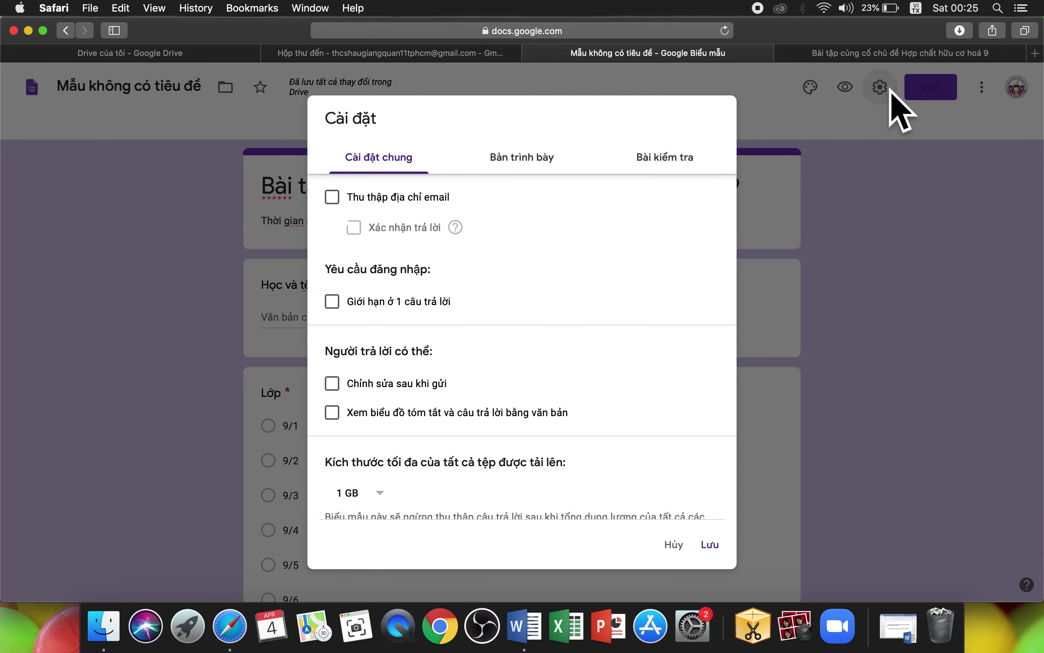
left_click(679, 175)
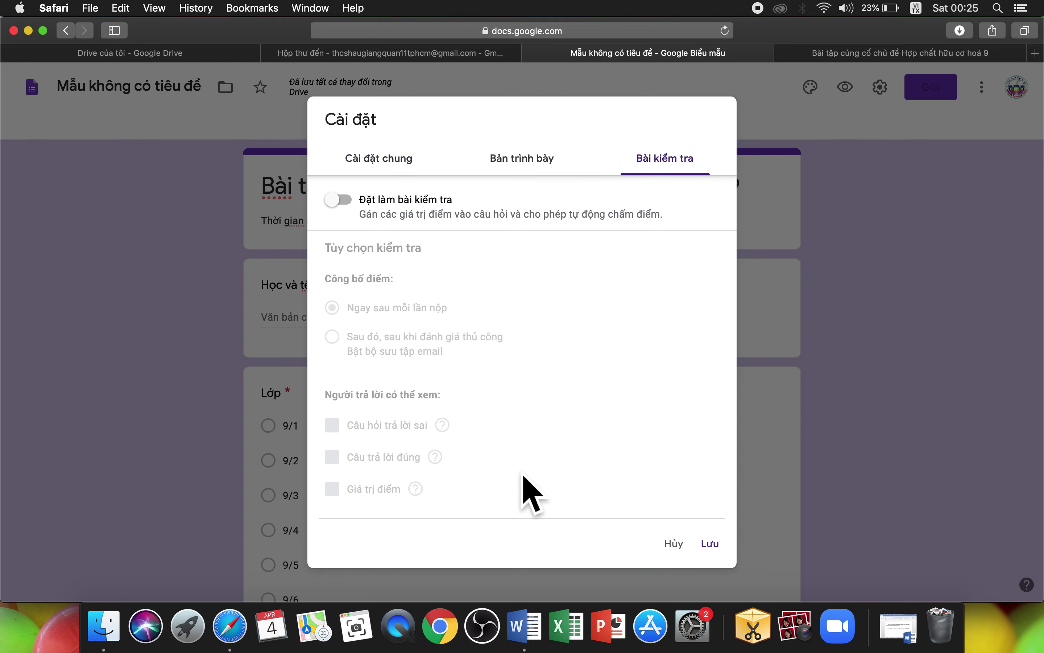
left_click(735, 560)
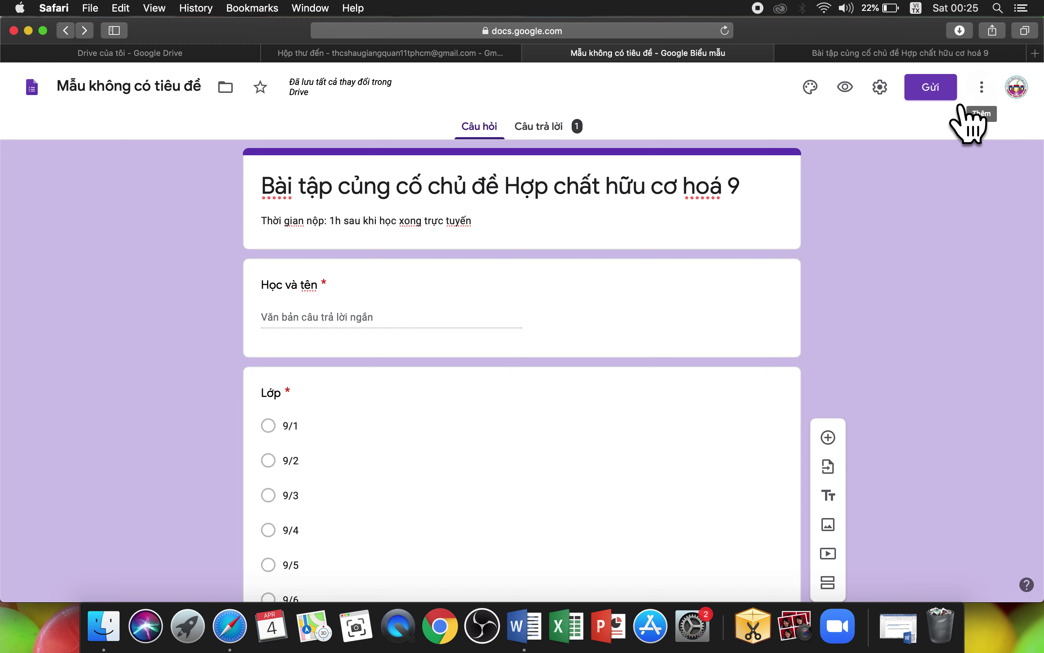
Step: Open the Thêm cộng tác viên sharing settings from the form's More menu
left_click(998, 98)
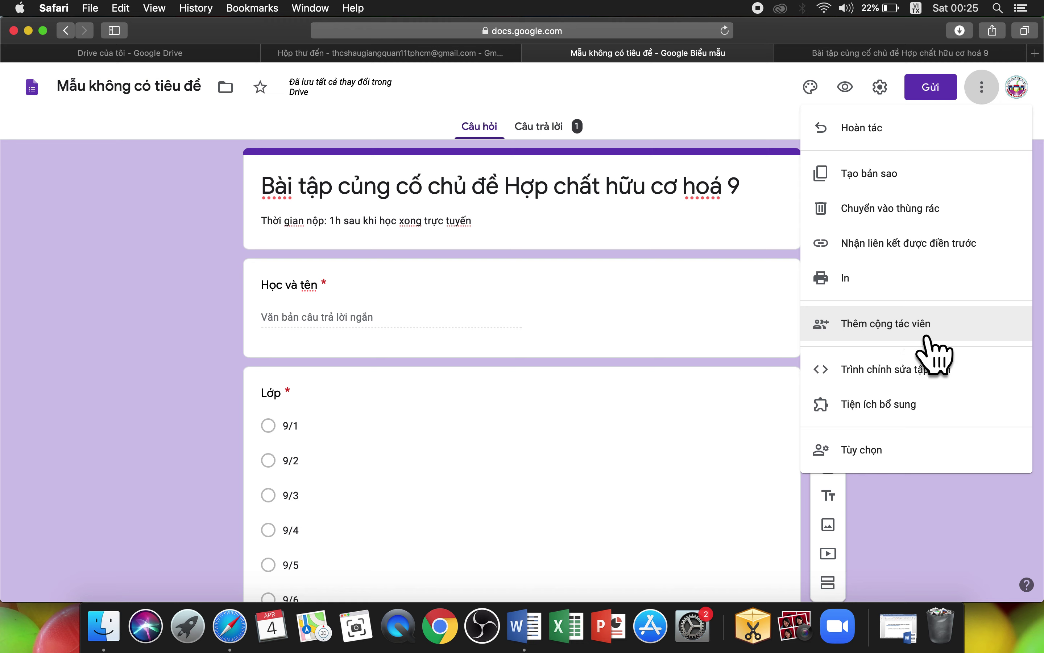
left_click(908, 339)
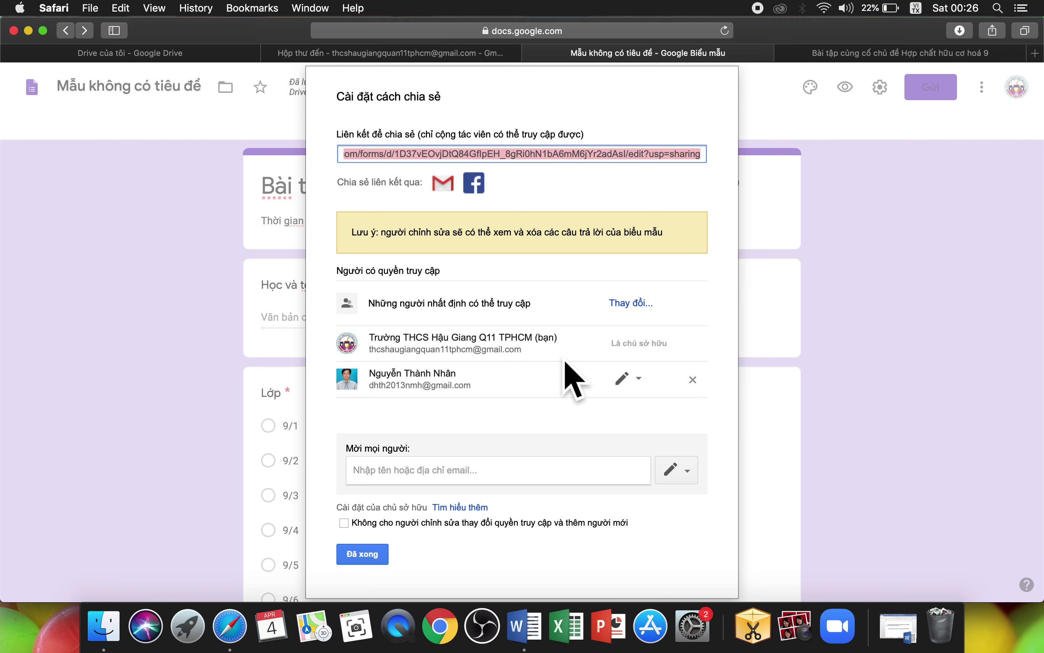
Step: Cancel the new collaborator invitation with Hủy and close the sharing settings with Xong
left_click(412, 479)
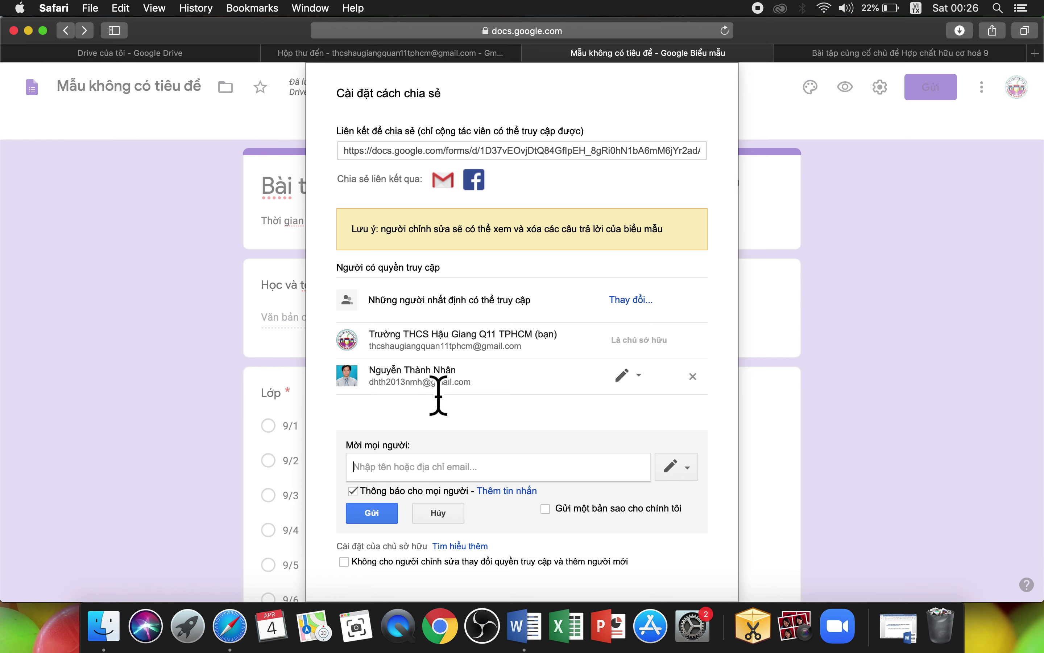
scroll(515, 442, "down", 1)
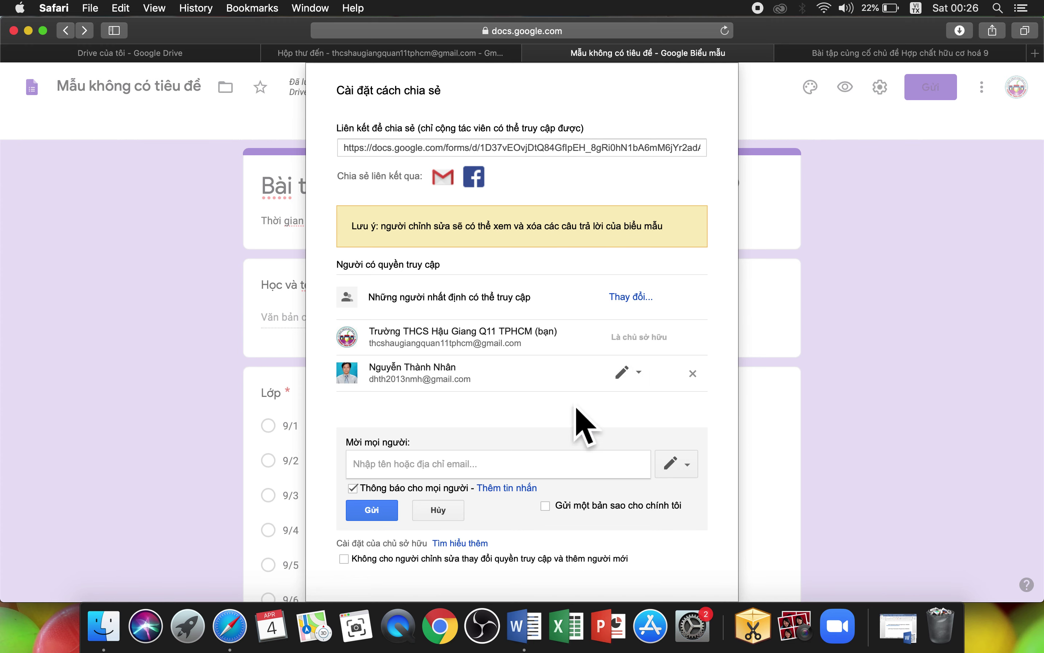
scroll(541, 454, "down", 1)
scroll(540, 449, "up", 2)
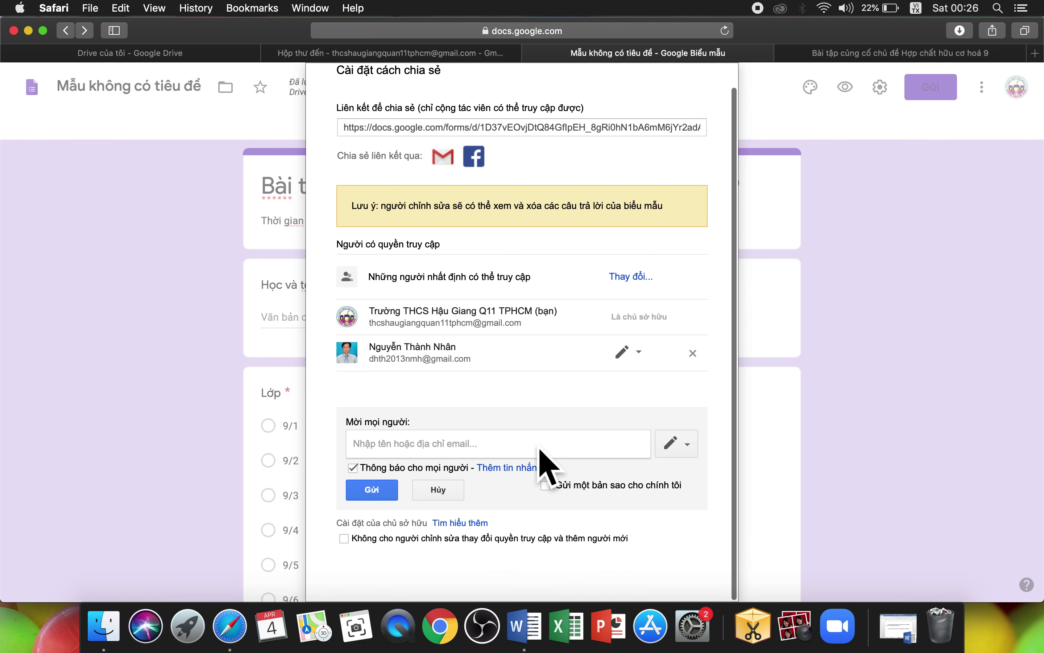
left_click(438, 517)
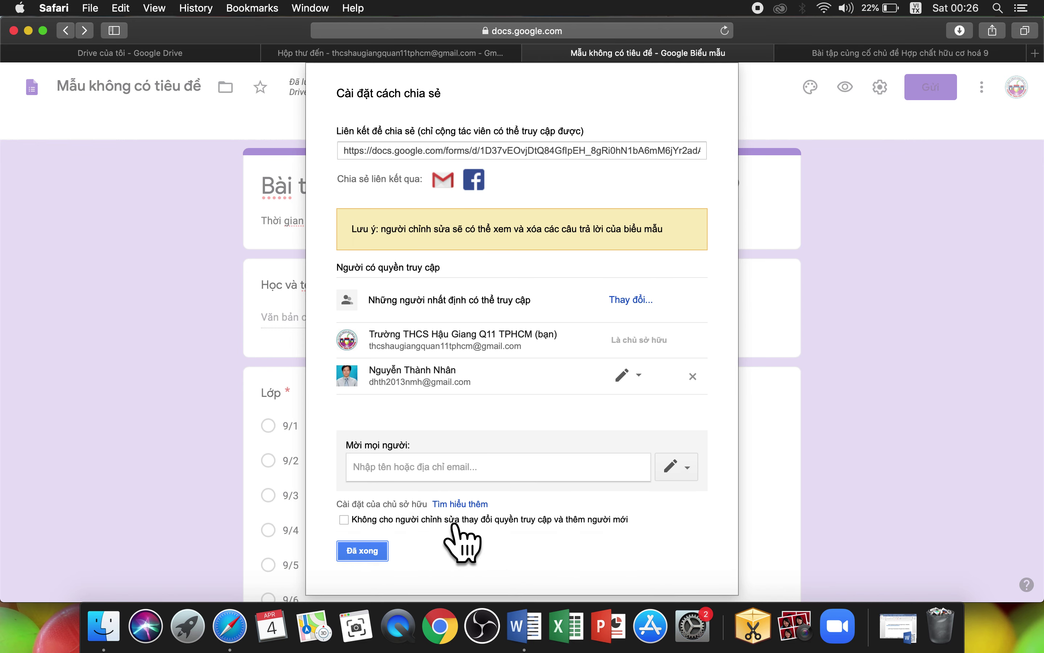
left_click(377, 555)
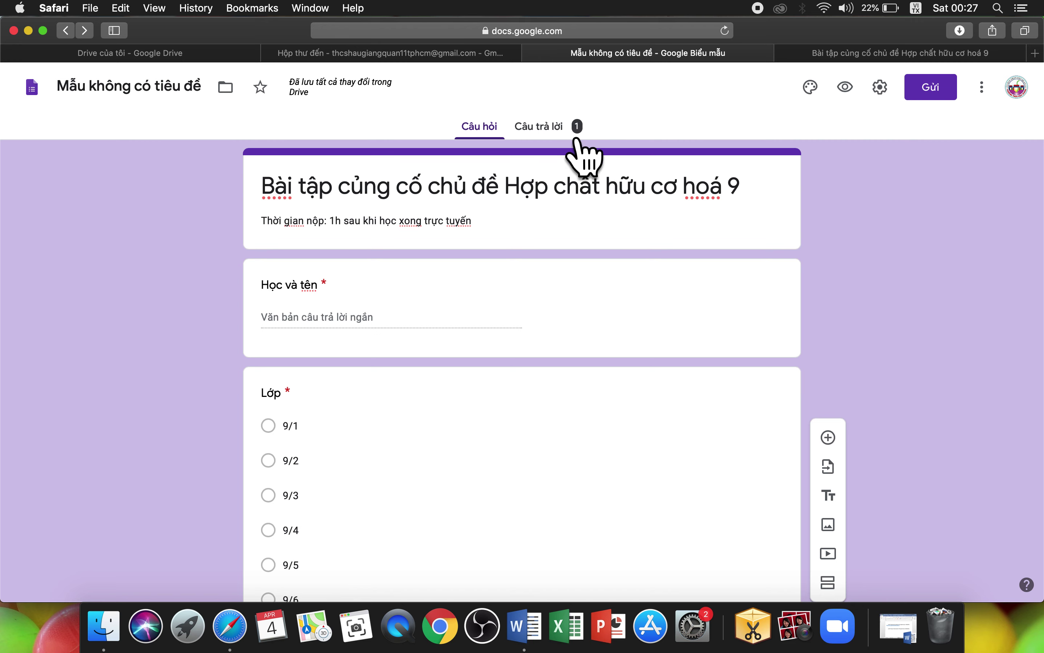
left_click(578, 149)
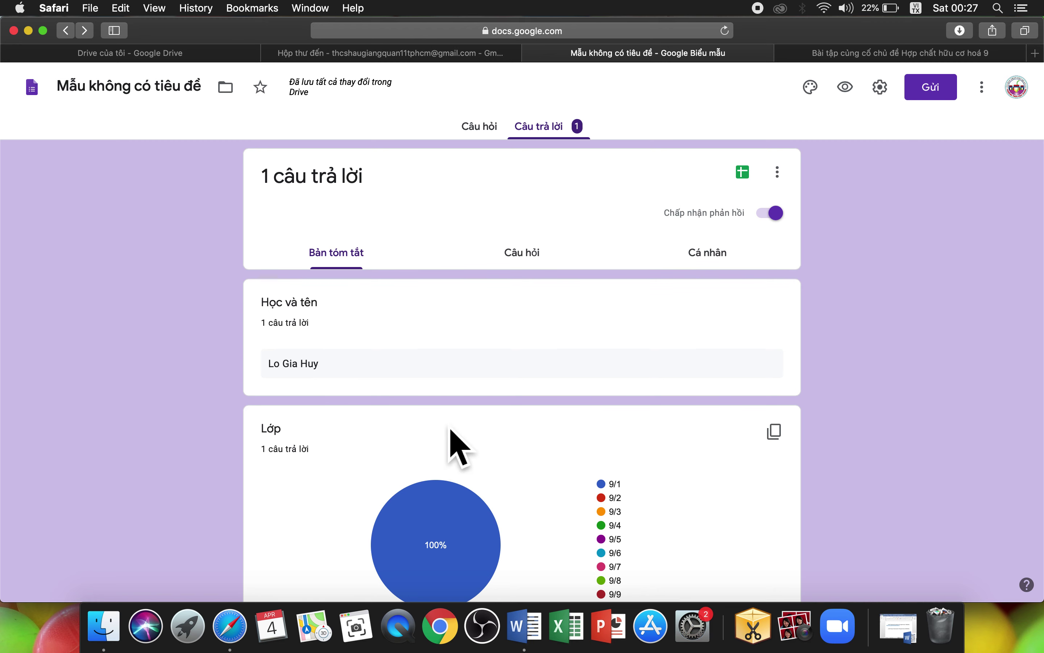
scroll(494, 444, "down", 5)
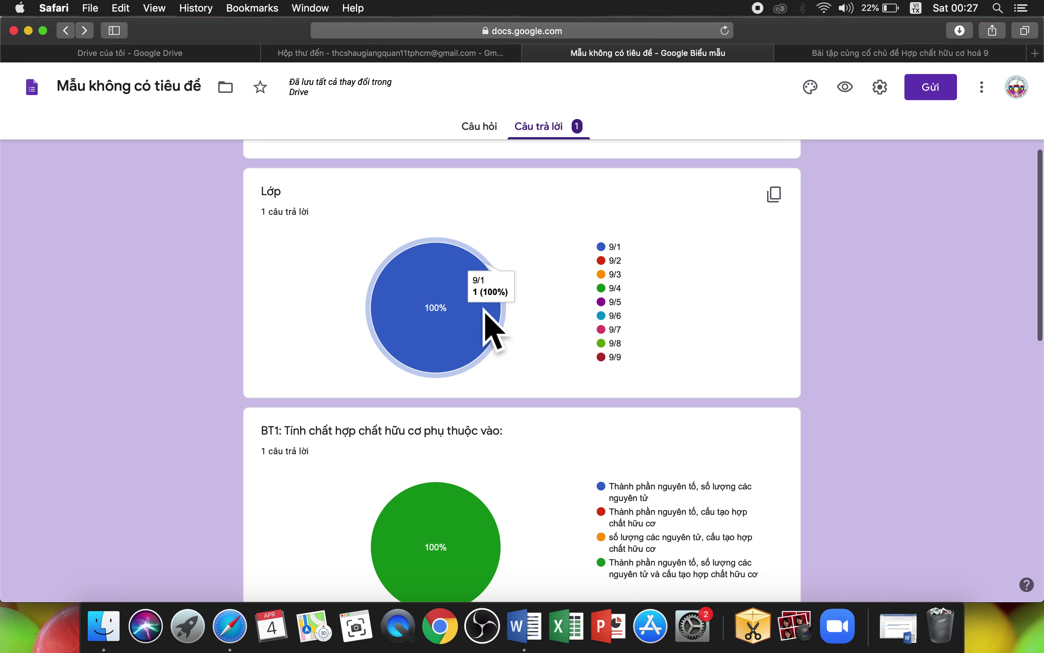
scroll(601, 315, "down", 11)
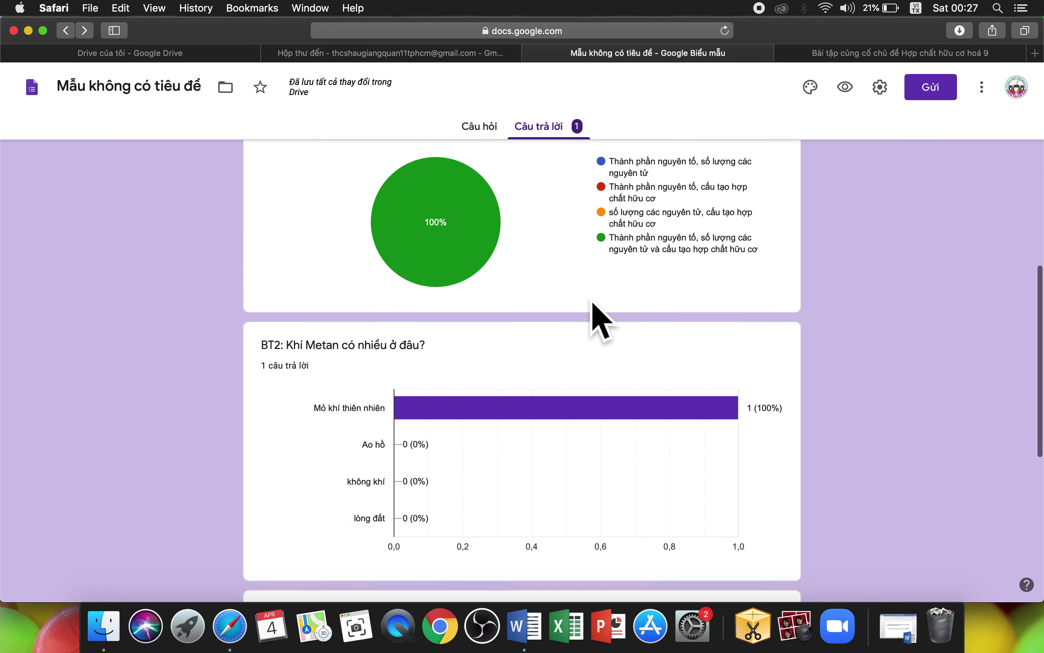
scroll(602, 315, "up", 15)
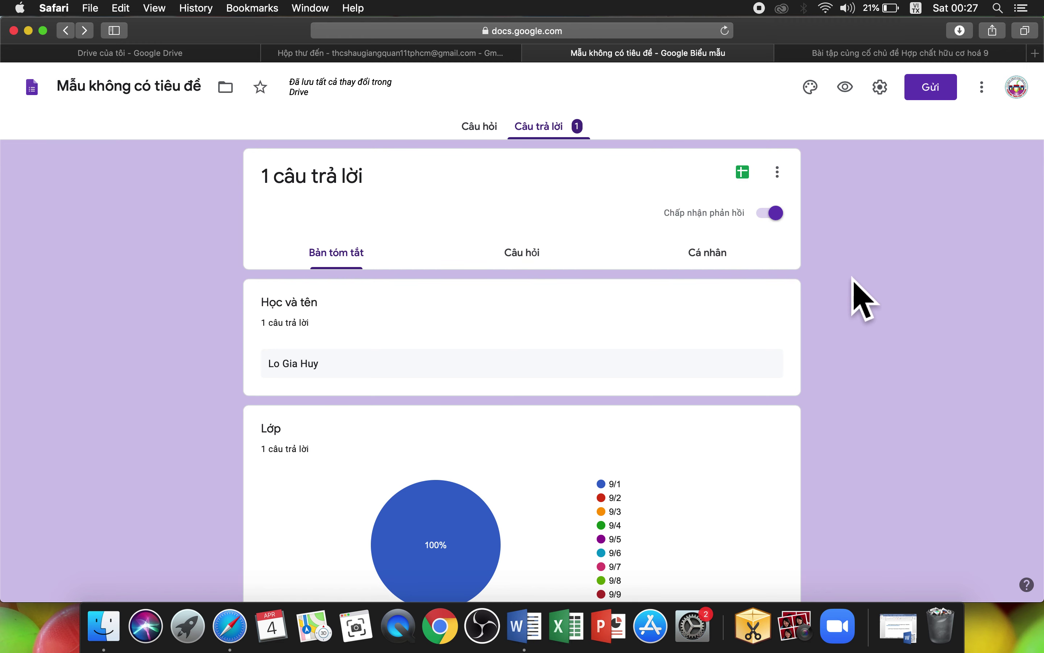
left_click(494, 131)
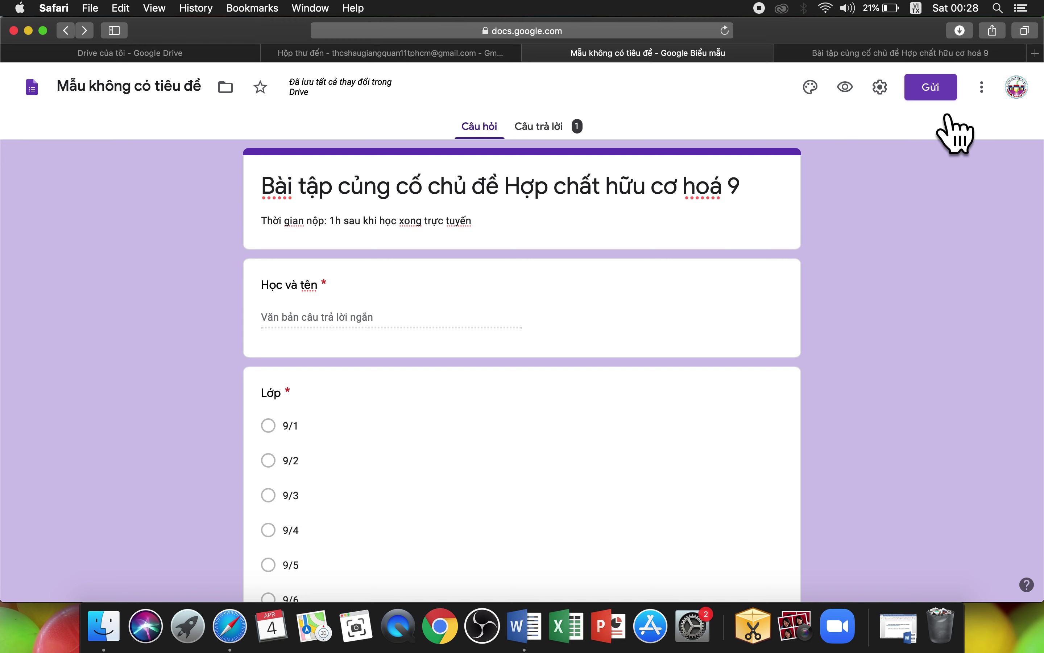
left_click(941, 94)
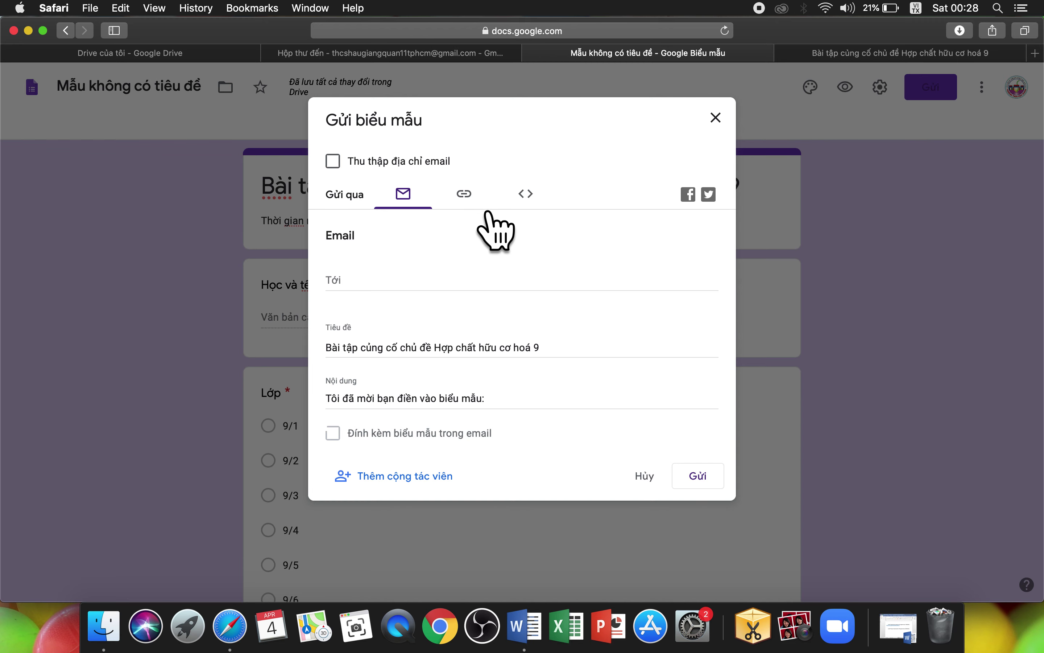
left_click(492, 212)
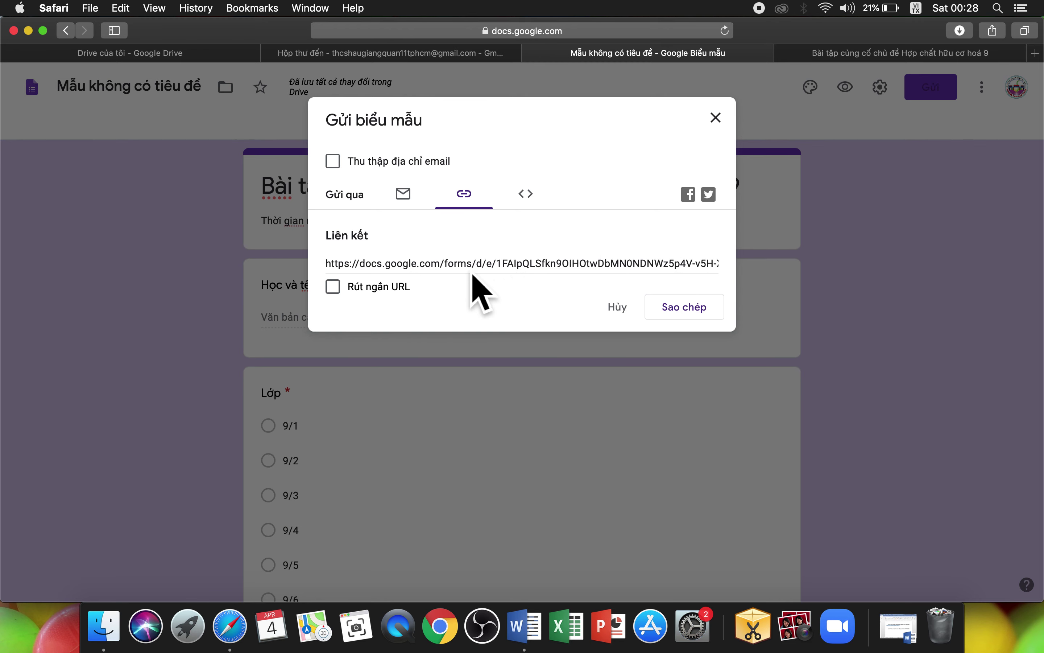
left_click(358, 303)
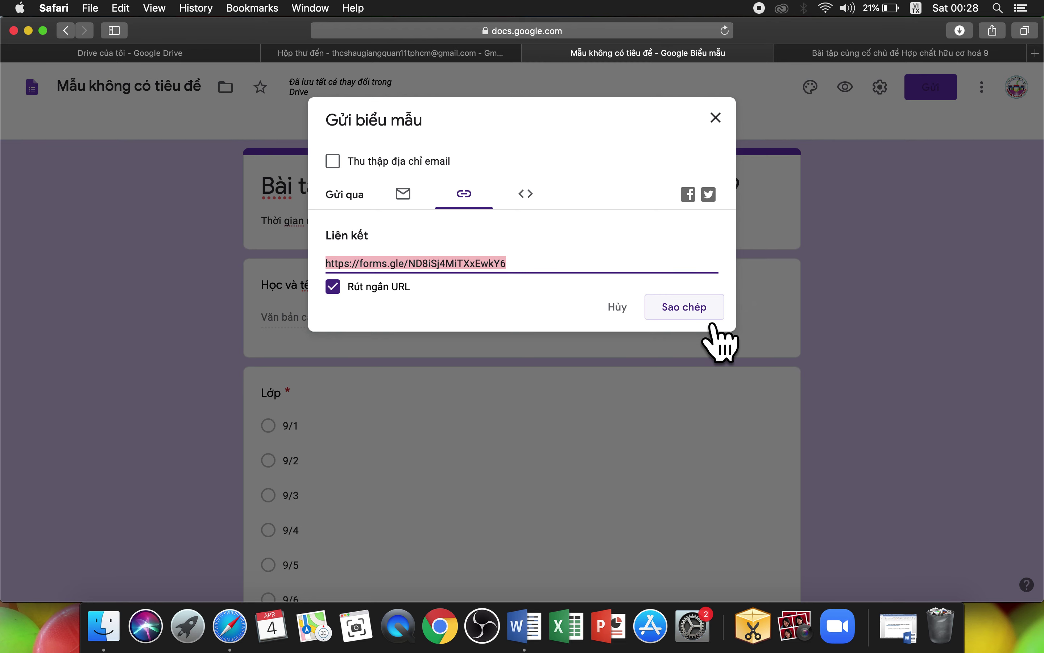
left_click(713, 324)
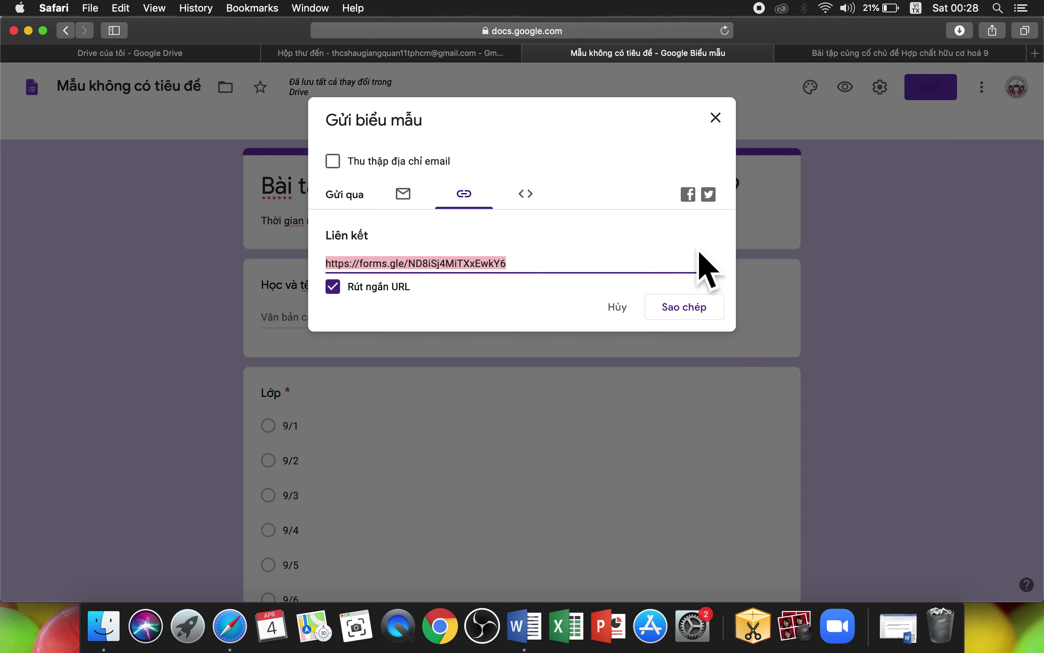
left_click(738, 135)
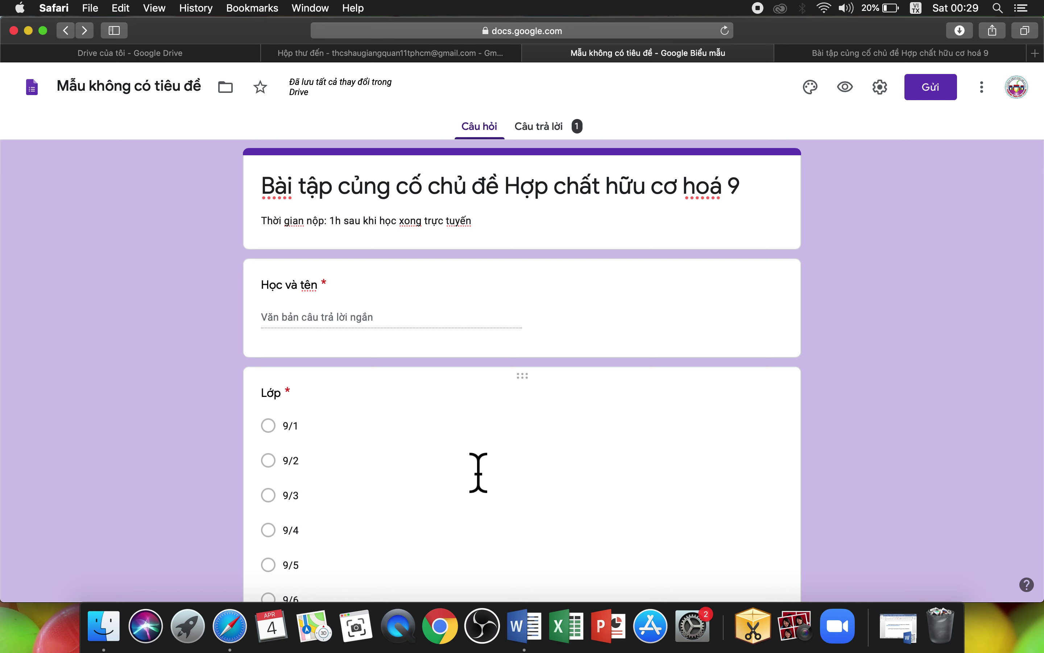
Step: Open 09042020_hoahoc9_baitapcungcovaluyentap.doc in Word from the full-screen dayhoctructuyen2020 Finder window
left_click(108, 639)
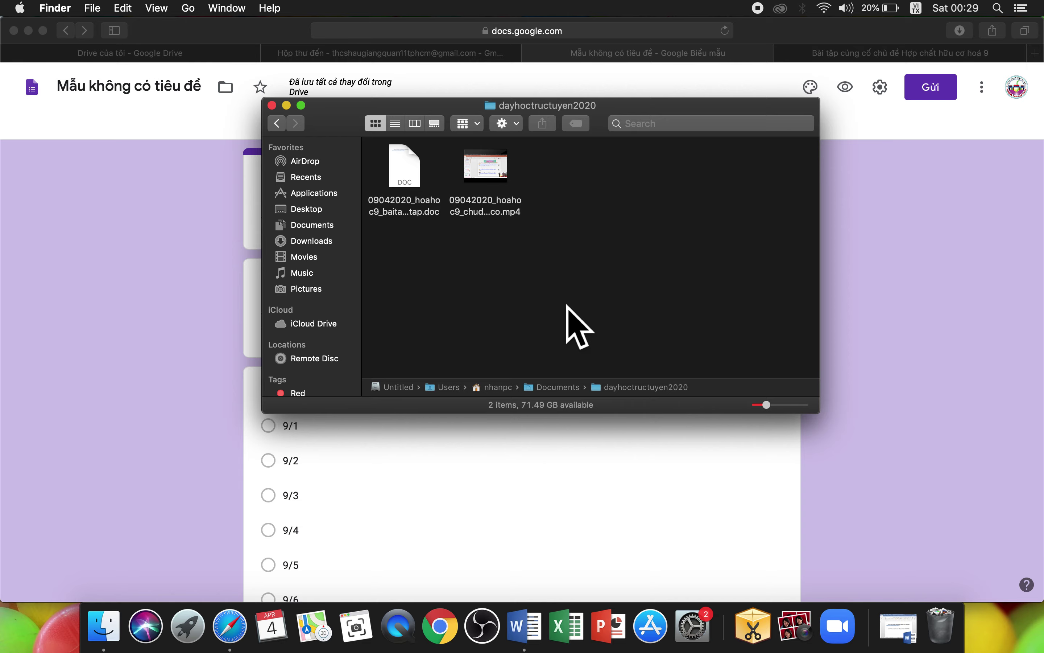
left_click(302, 105)
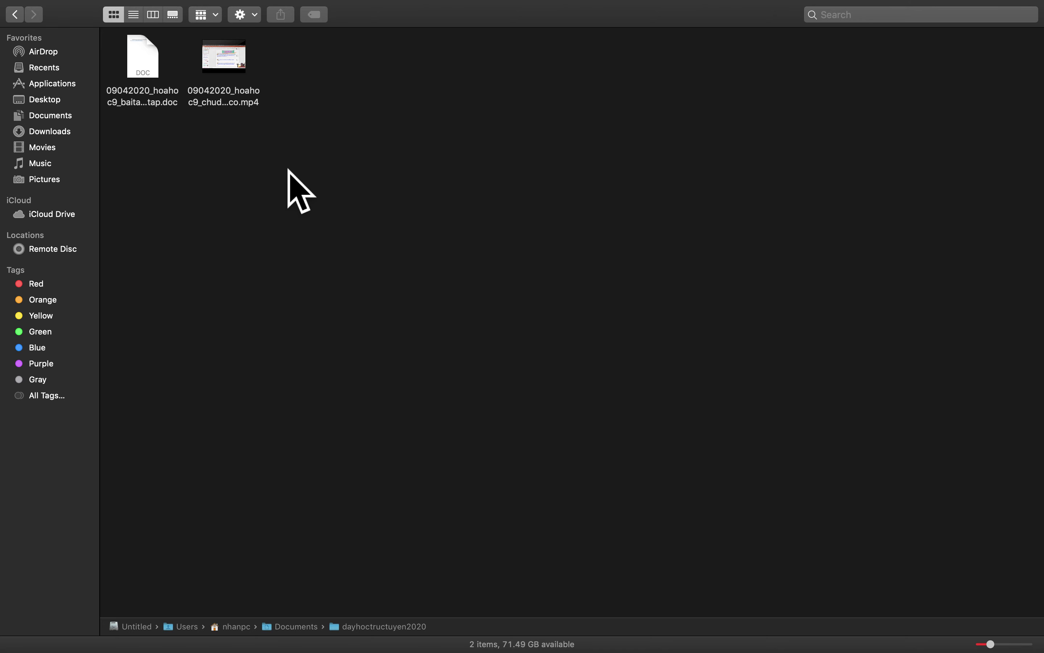
double_click(149, 78)
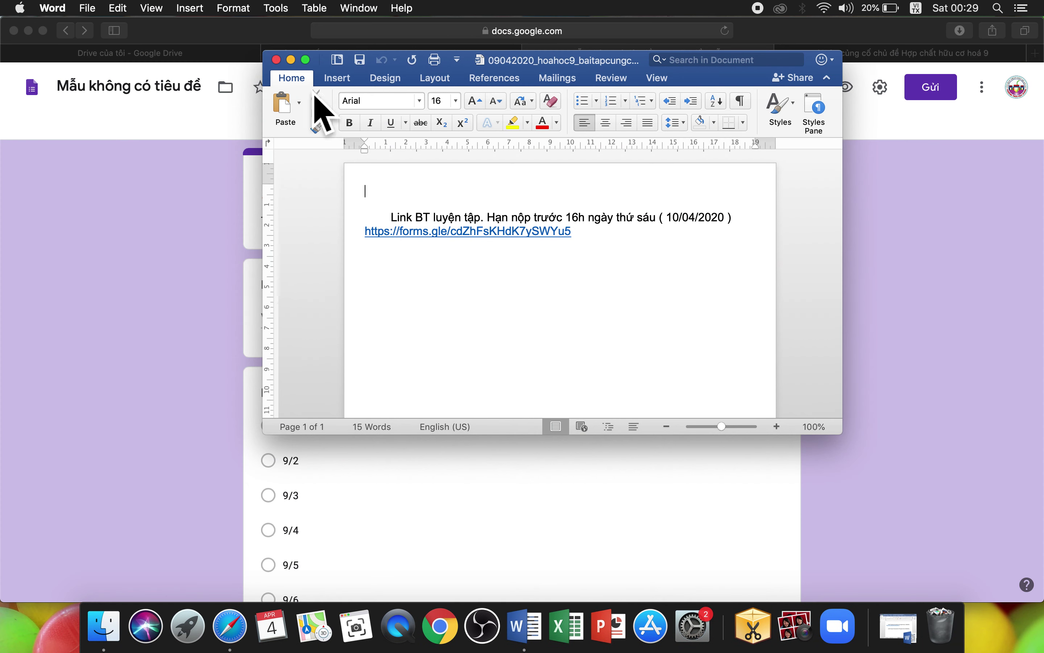
Step: In full-screen Word, add the line 'Link BT củng co. Han chót nôp 18h ngay thu năm ( 09/04/2020 )'
left_click(306, 59)
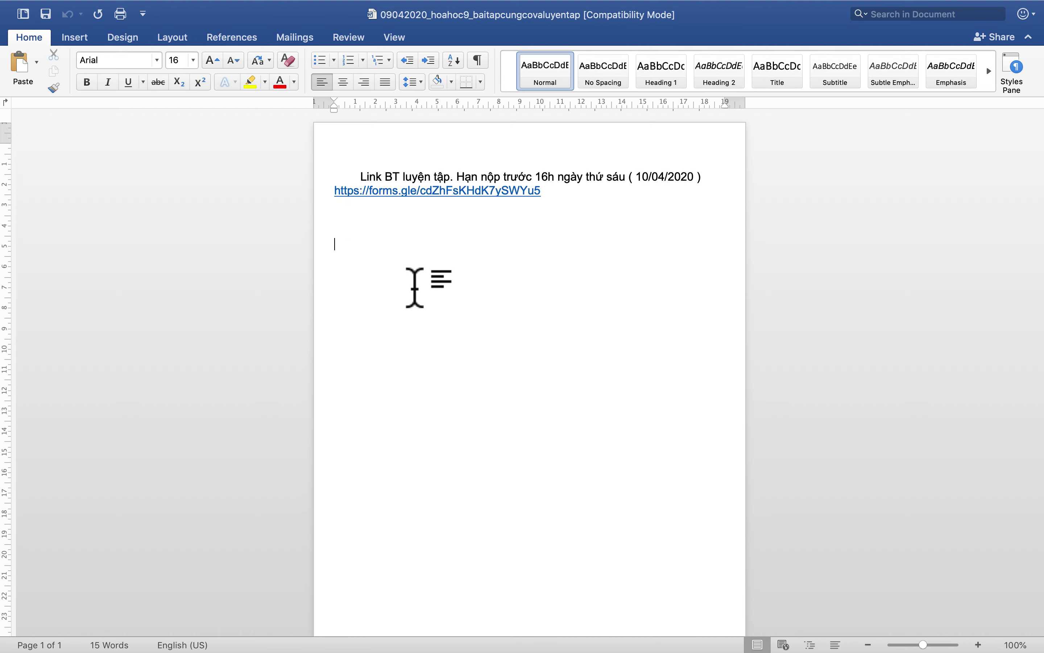
type("Link BT")
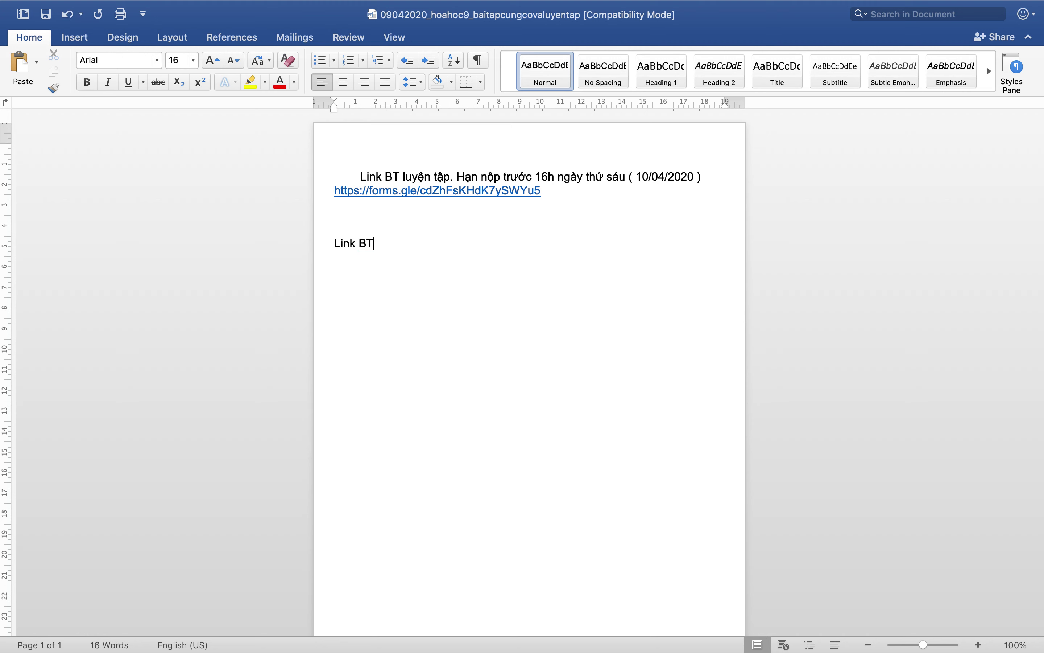
type(" củng co")
type(". Han")
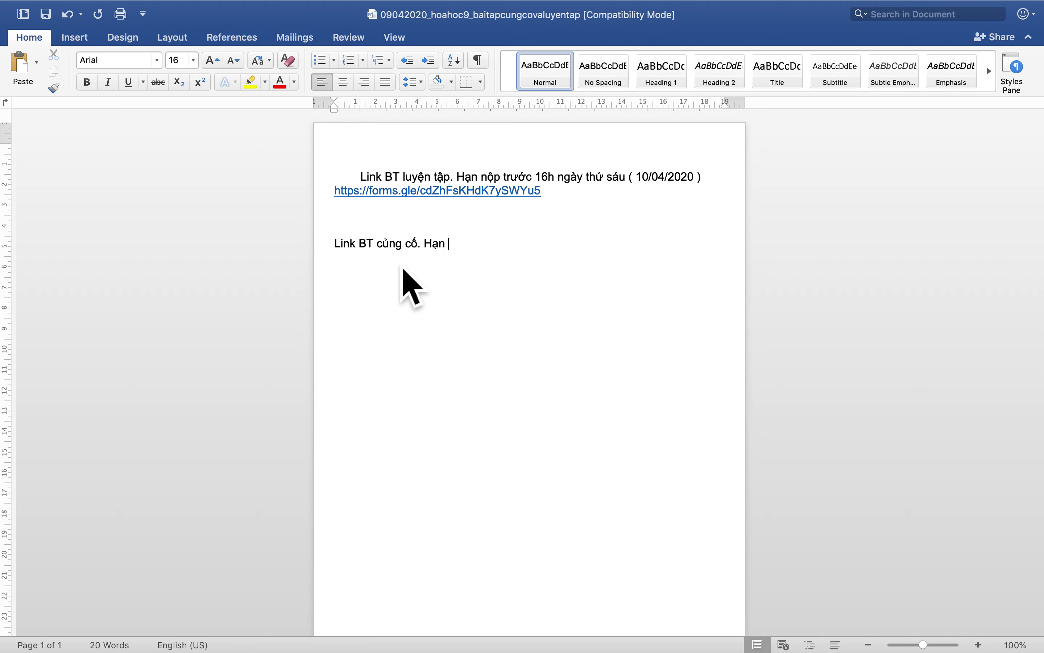
type(" chót n")
type("ôp")
type(" 18h n")
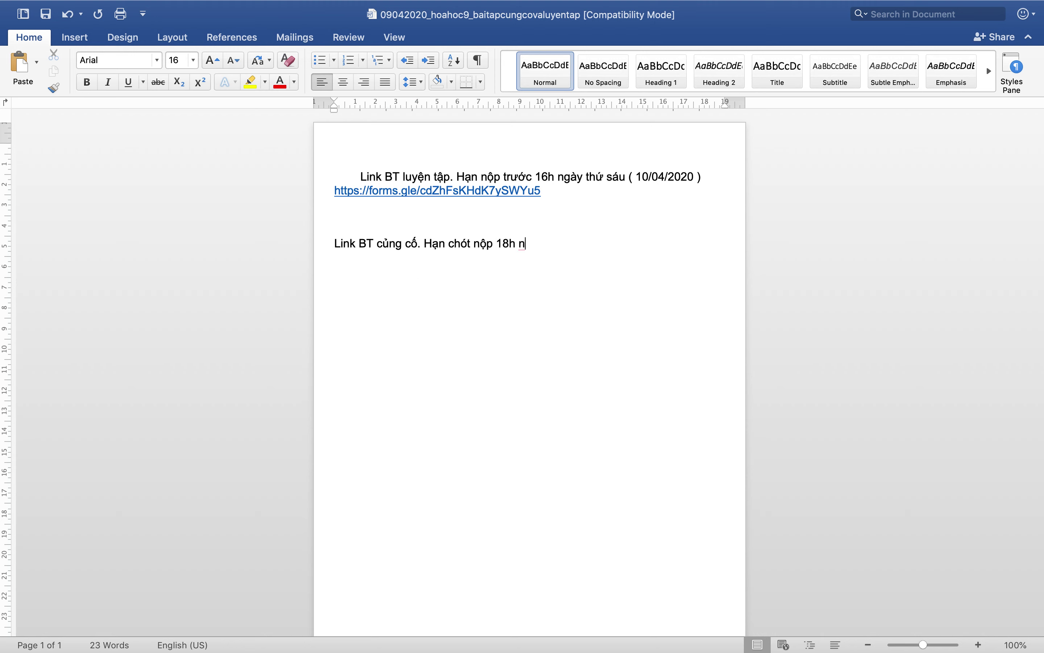
type("gay thu năm ( 09/04/")
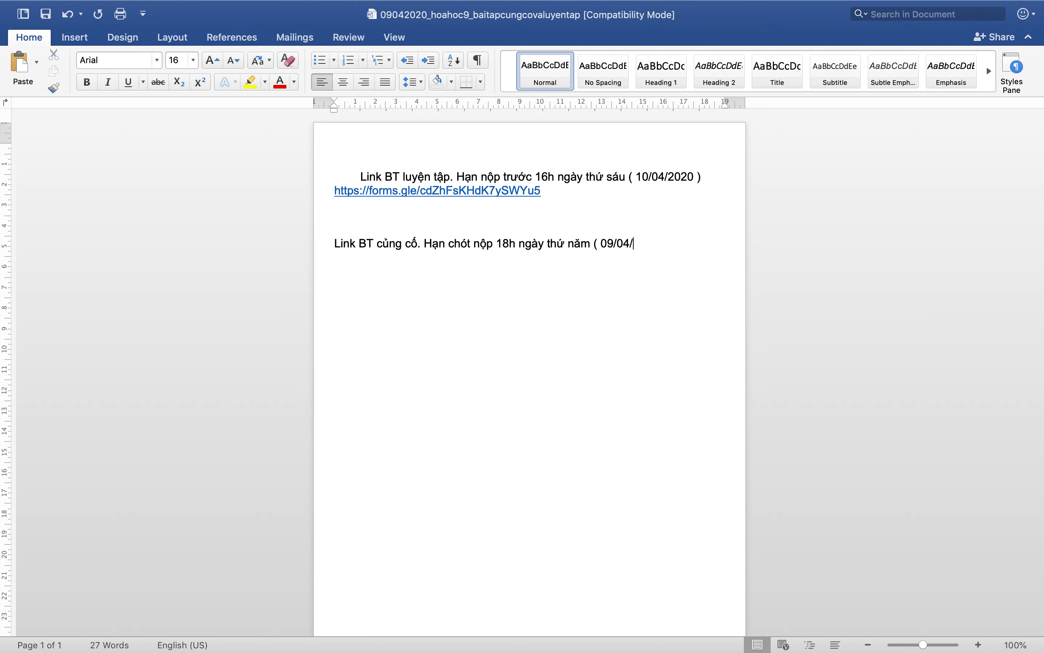
type("2020 )")
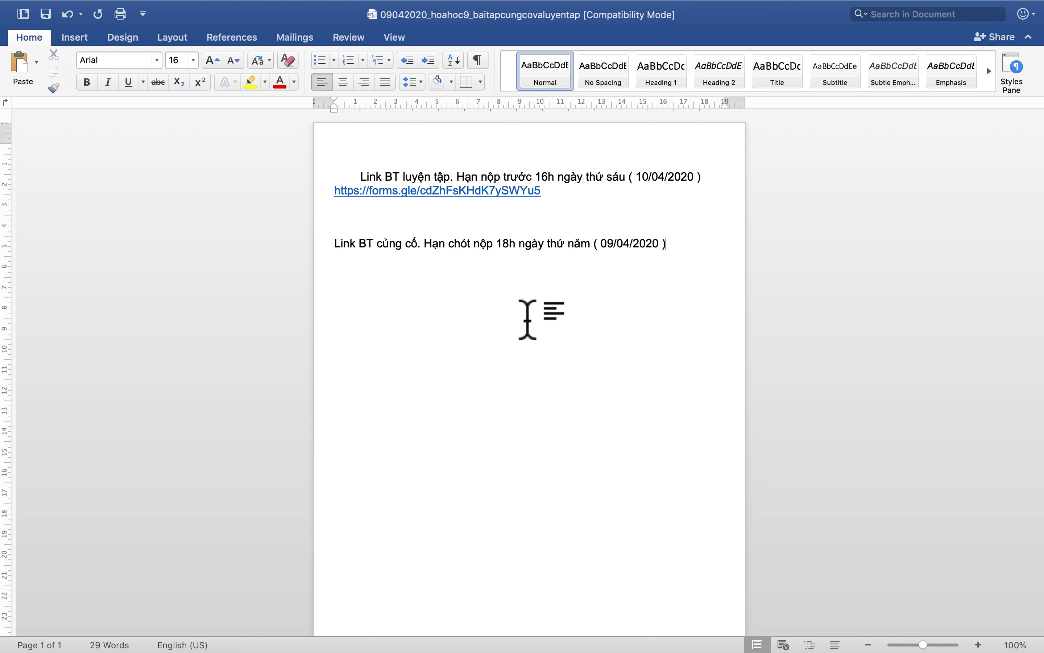
key("Return")
type("https://forms.gle/ND8iSj4MiTXxEwkY6")
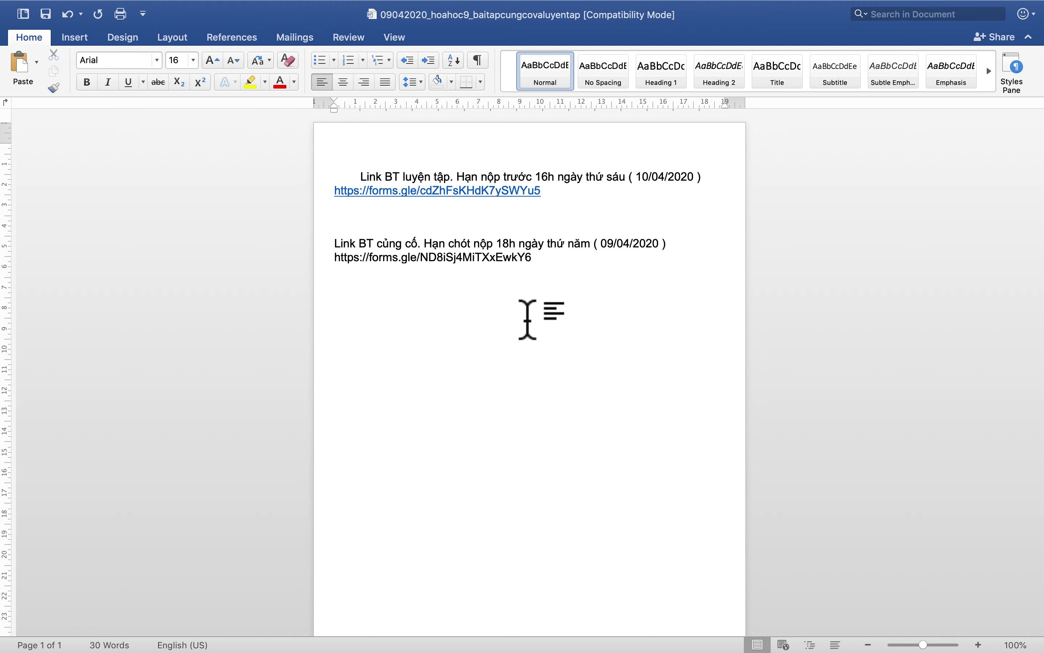
key("Return")
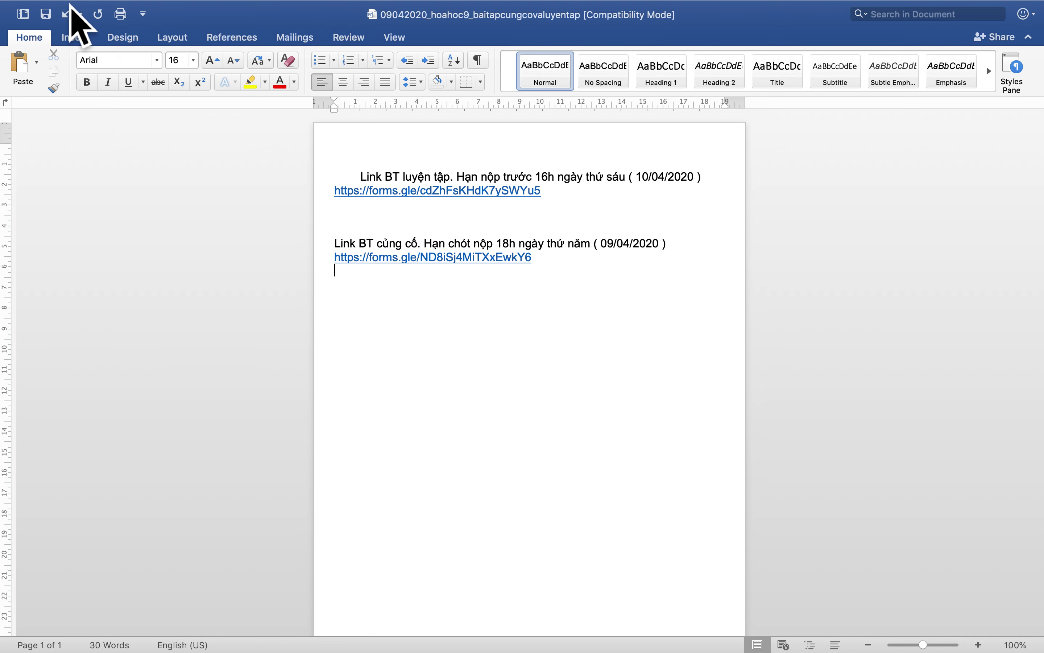
Step: Save As, replacing the existing 09042020_hoahoc9_baitapcungcovaluyentap.doc in dayhoctructuyen2020
left_click(93, 7)
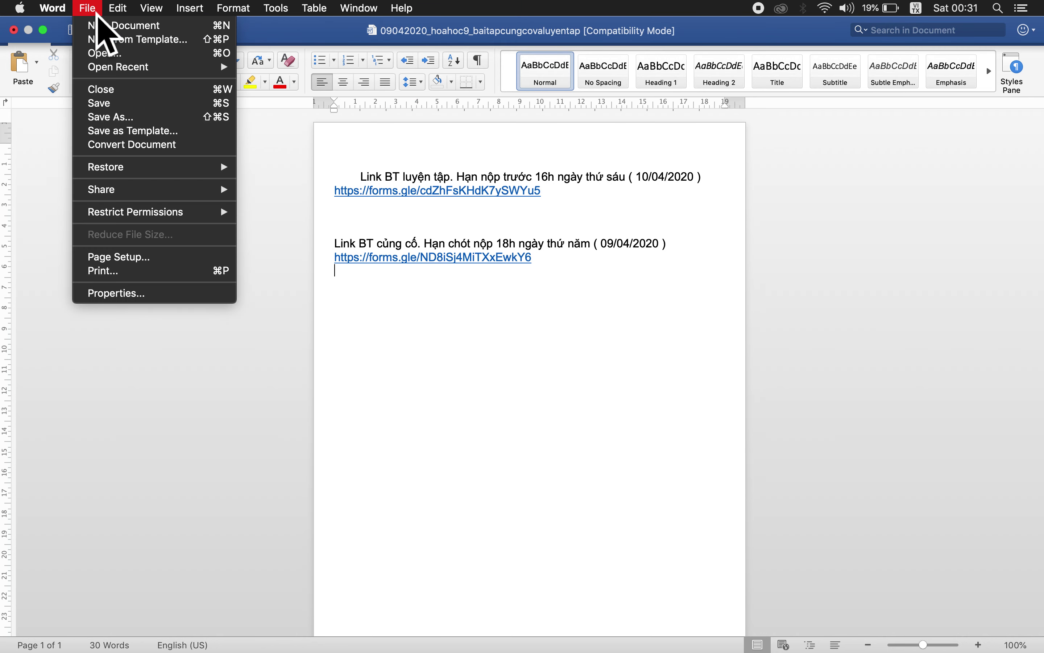
left_click(128, 118)
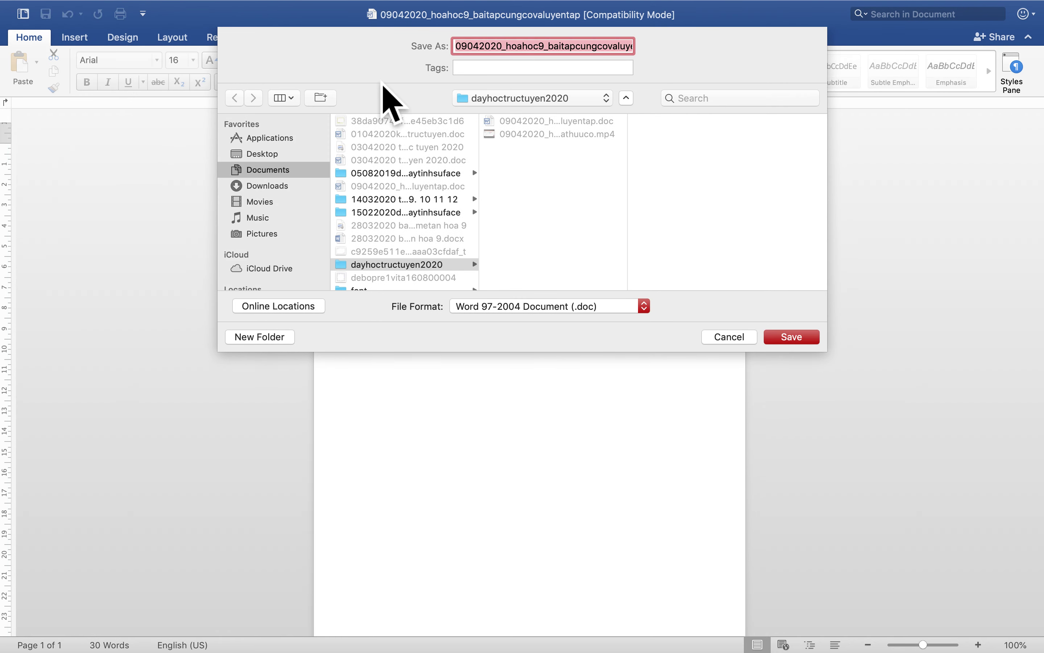
left_click(506, 46)
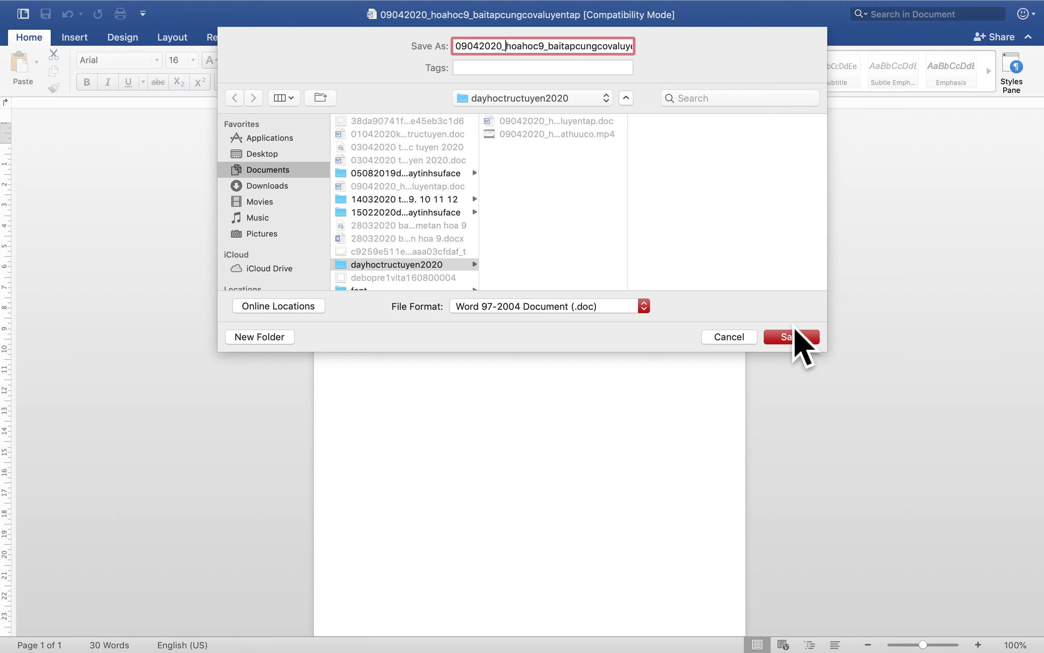
left_click(785, 341)
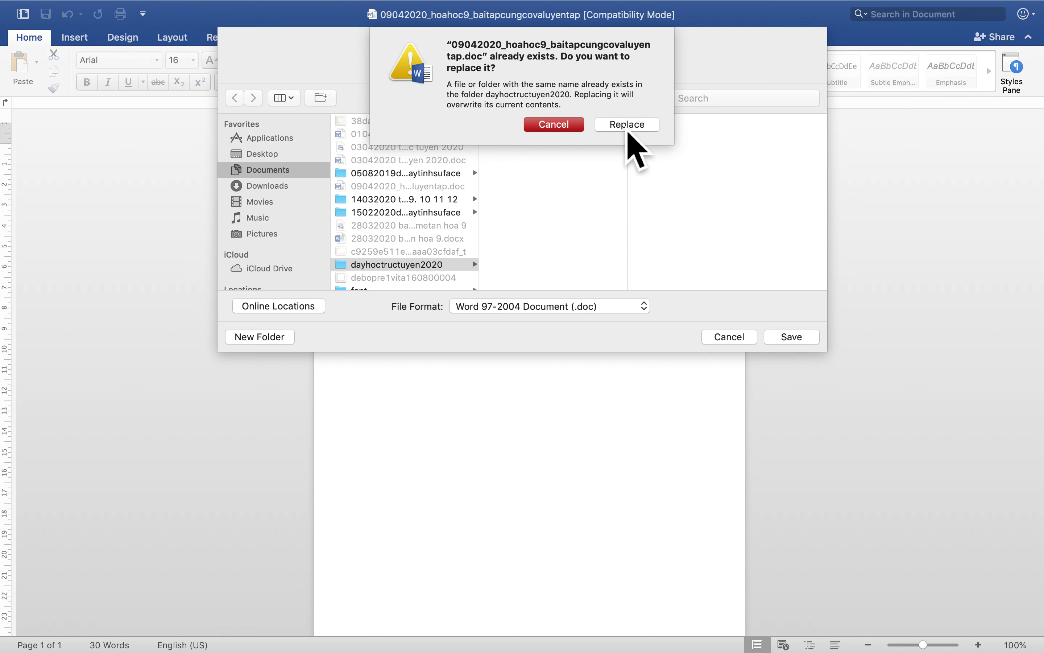
left_click(627, 127)
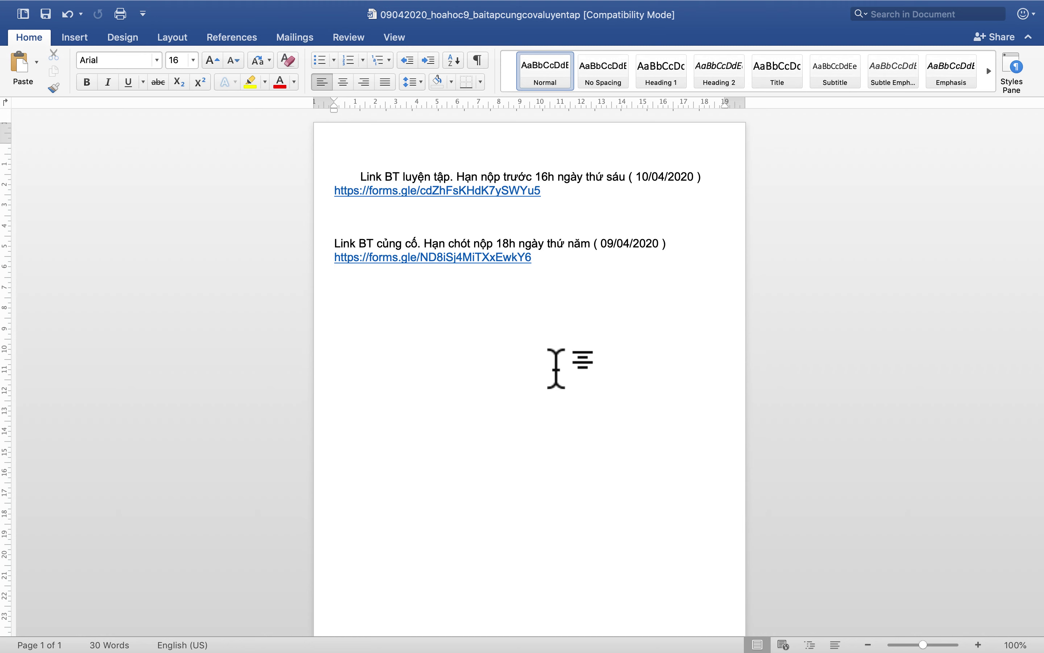
mouse_move(32, 6)
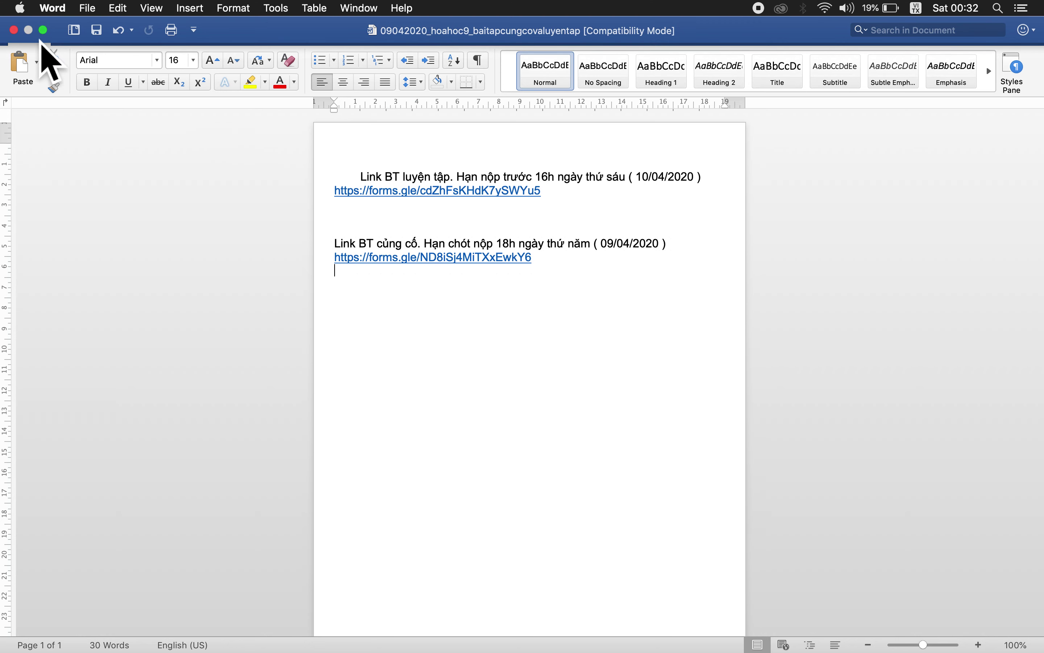
Step: Close the Word document and show the dayhoctructuyen2020 Finder folder in list view
left_click(15, 31)
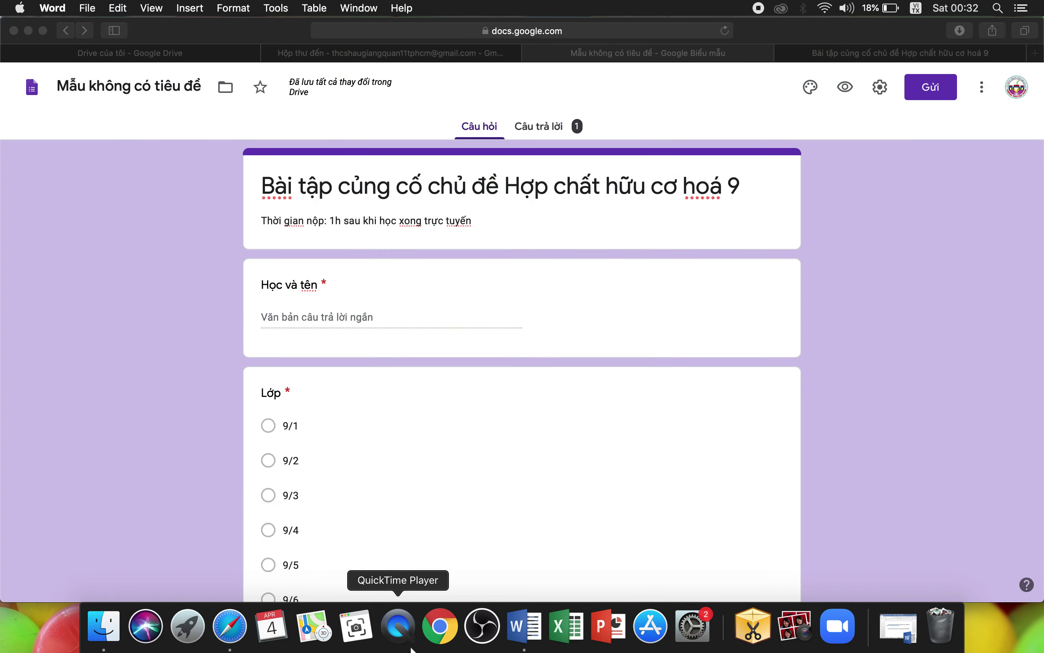
left_click(120, 629)
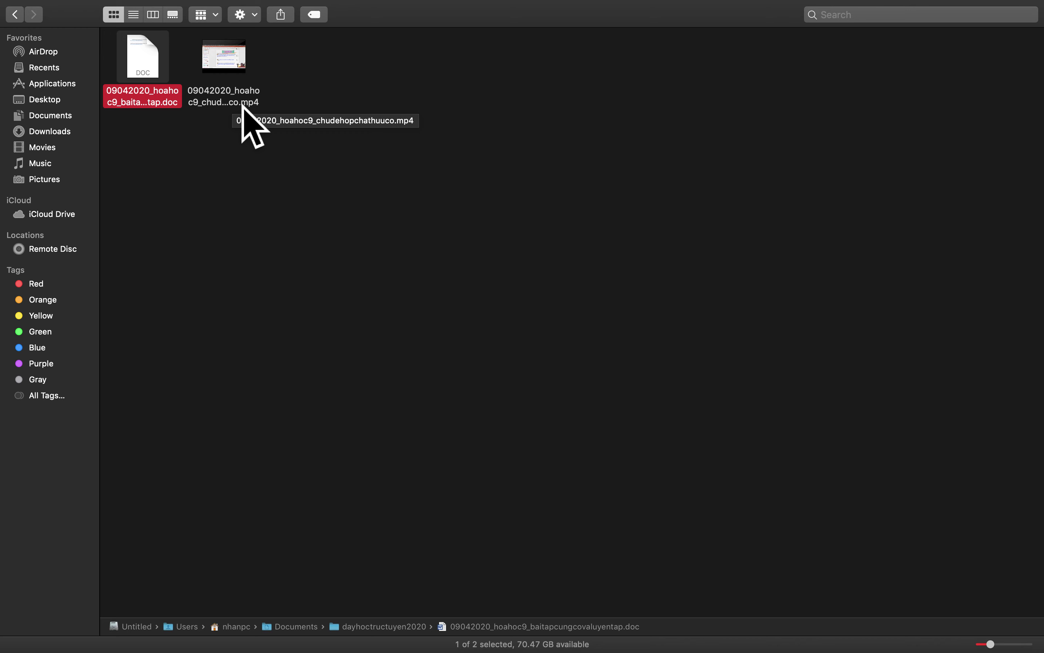
left_click(137, 18)
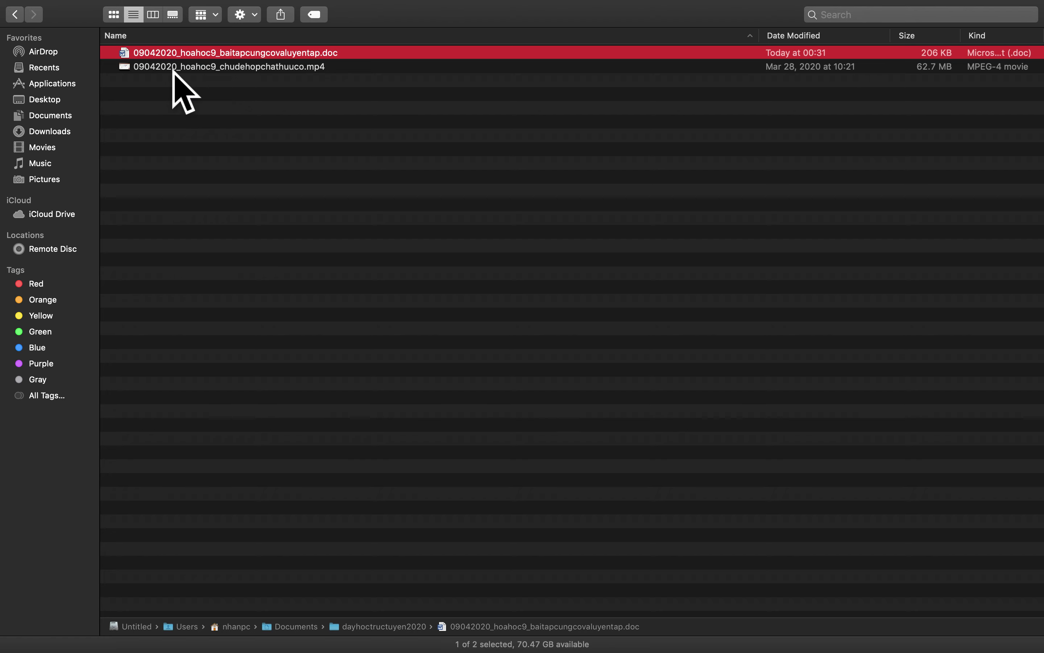
Step: Select and deselect the lesson video, then take the Finder window out of full screen
left_click(195, 72)
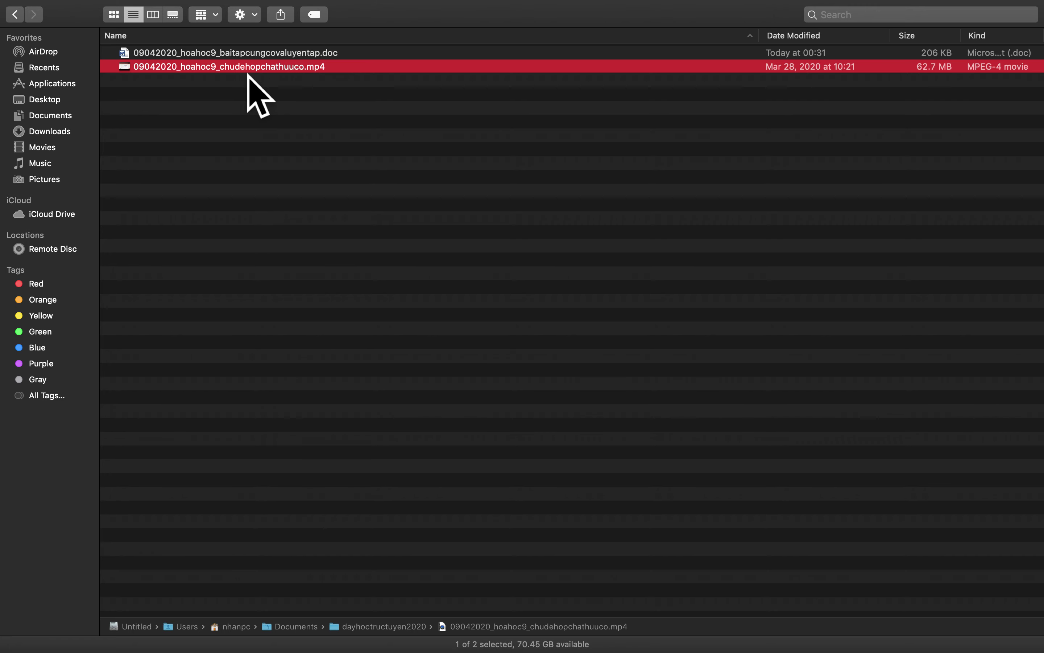
left_click(312, 89)
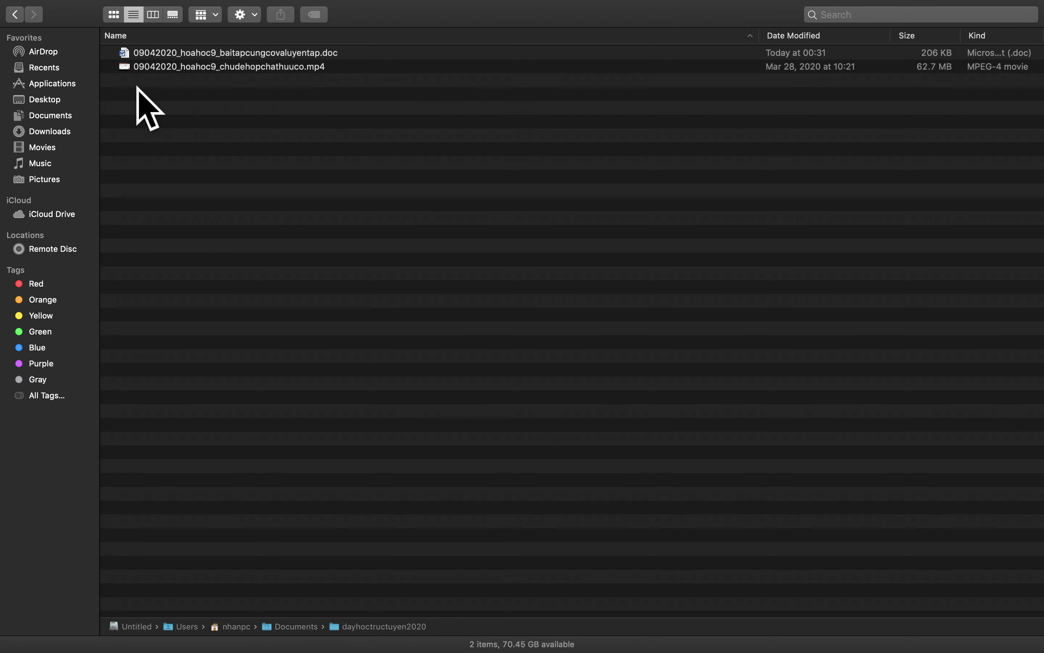
mouse_move(99, 5)
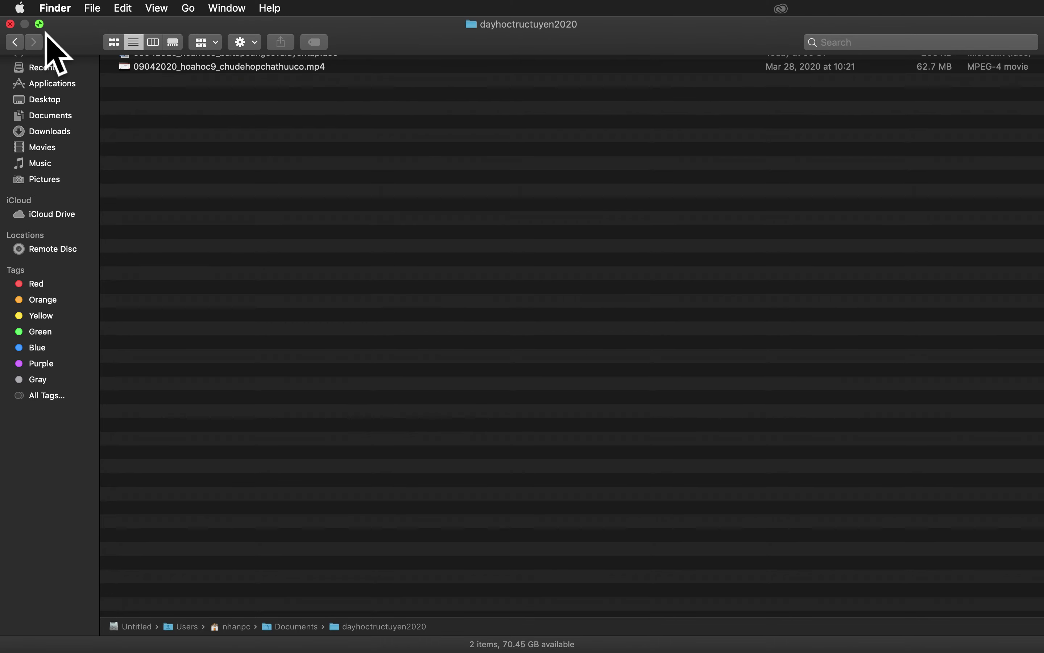
left_click(39, 23)
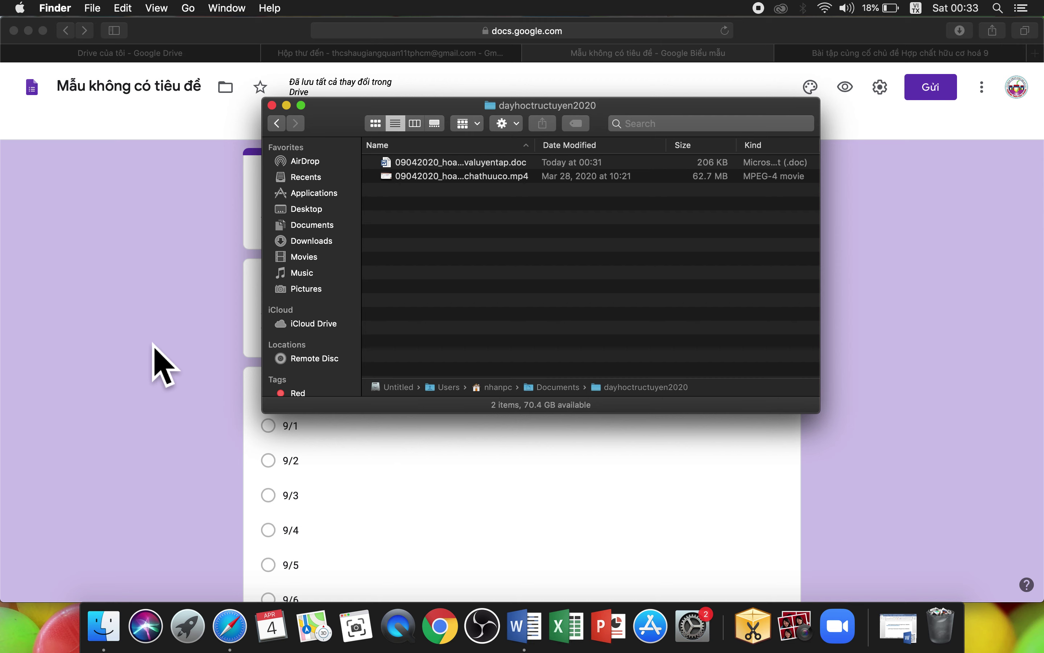
Step: Switch to Safari's 'Drive của tôi - Google Drive' tab
left_click(153, 344)
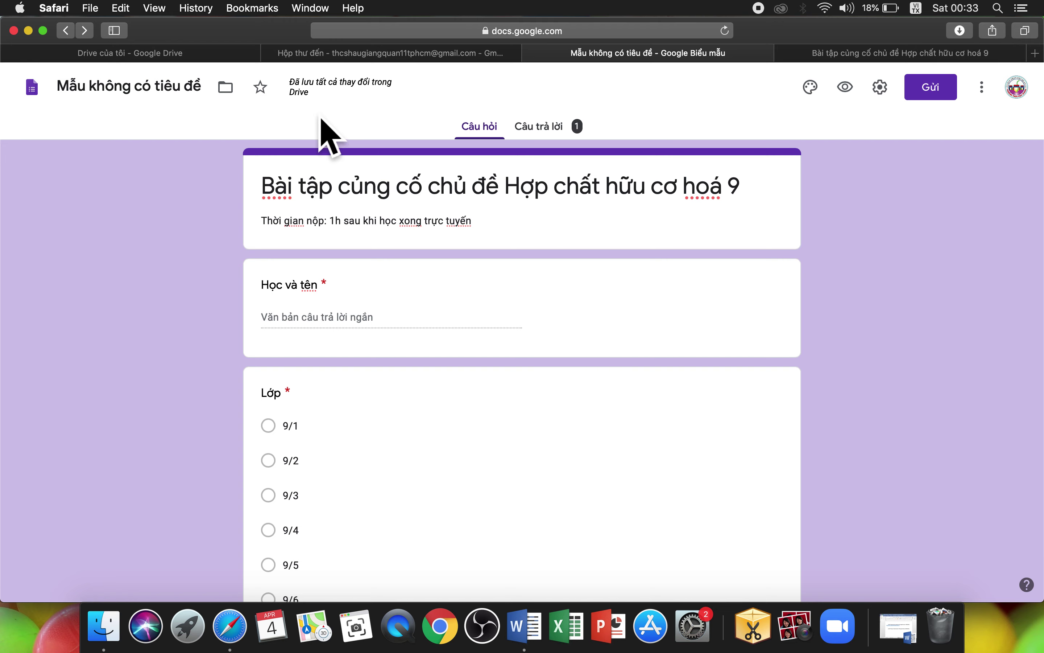
left_click(214, 54)
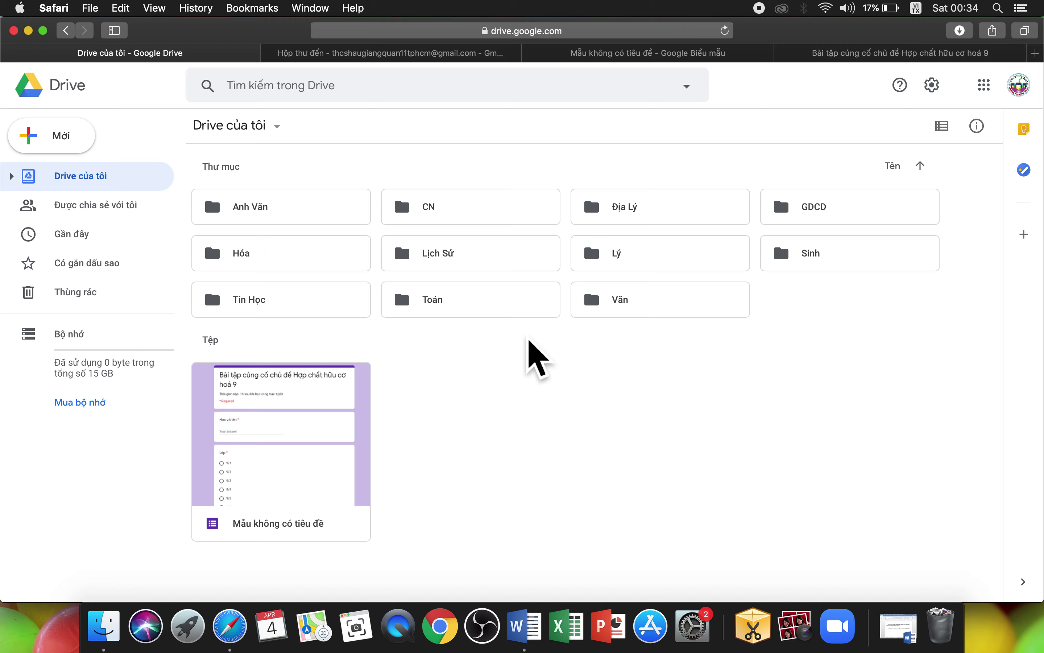
Step: Go into the Hóa folder in My Drive and bring up the Mới (New) menu
left_click(643, 54)
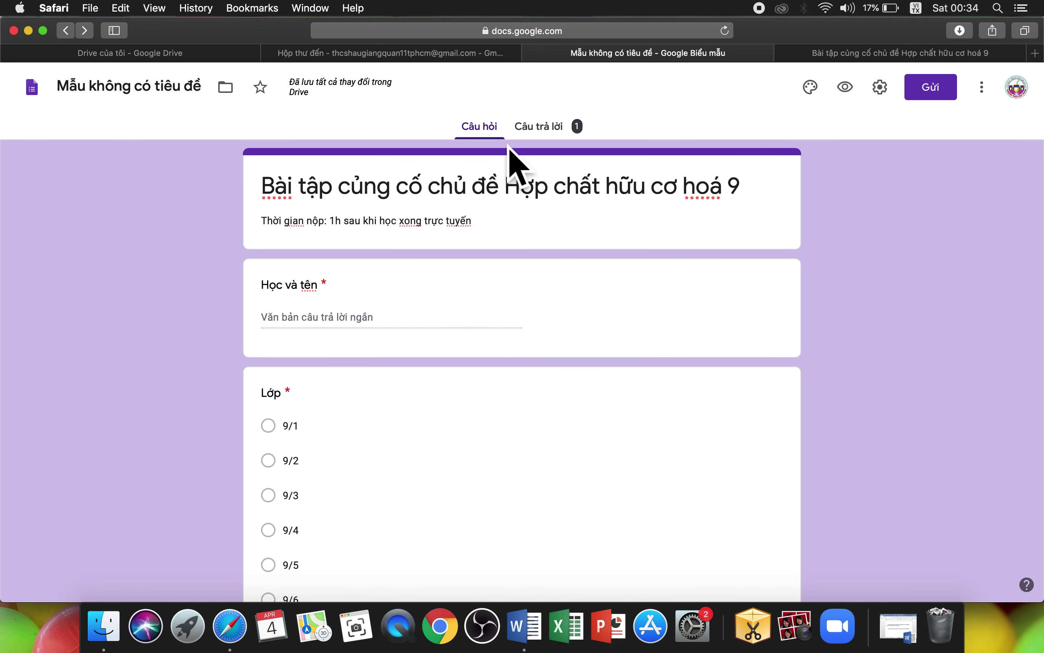
left_click(223, 55)
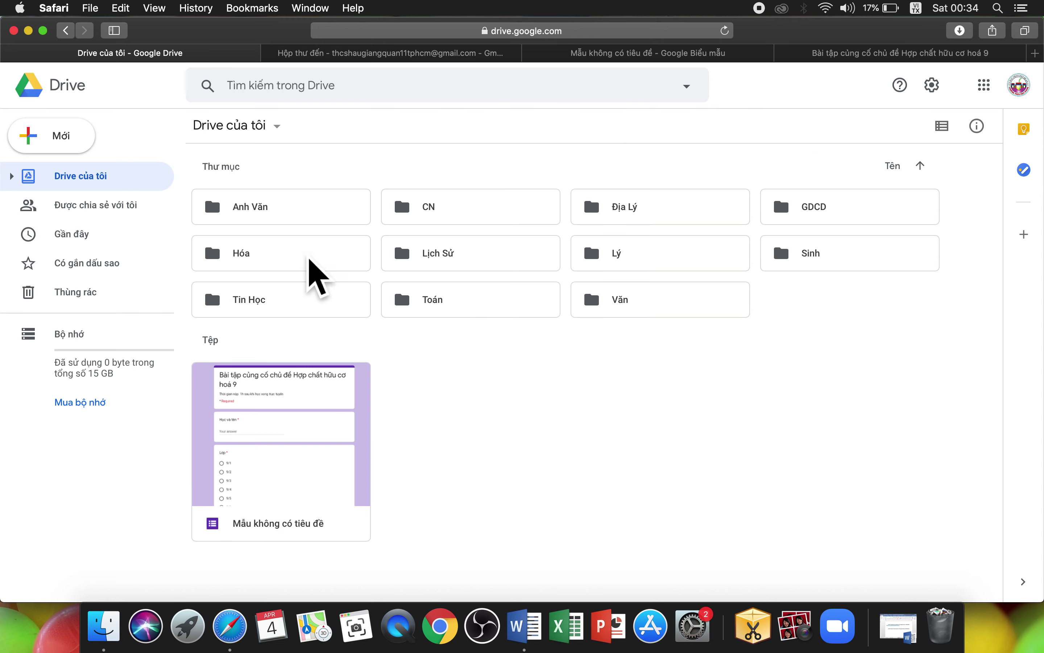
double_click(346, 256)
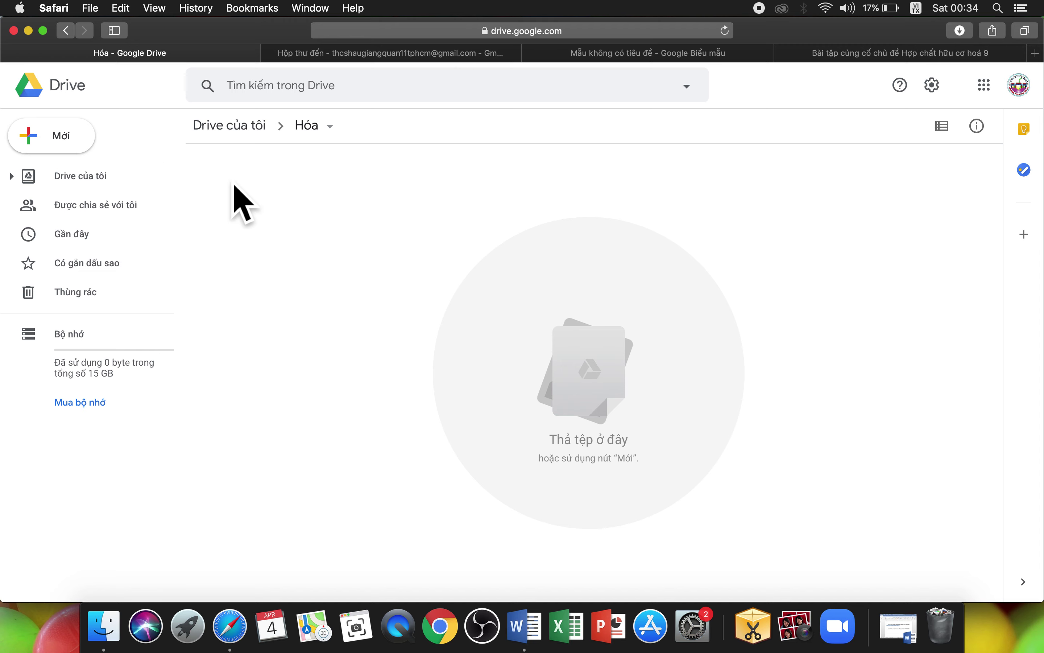
left_click(62, 147)
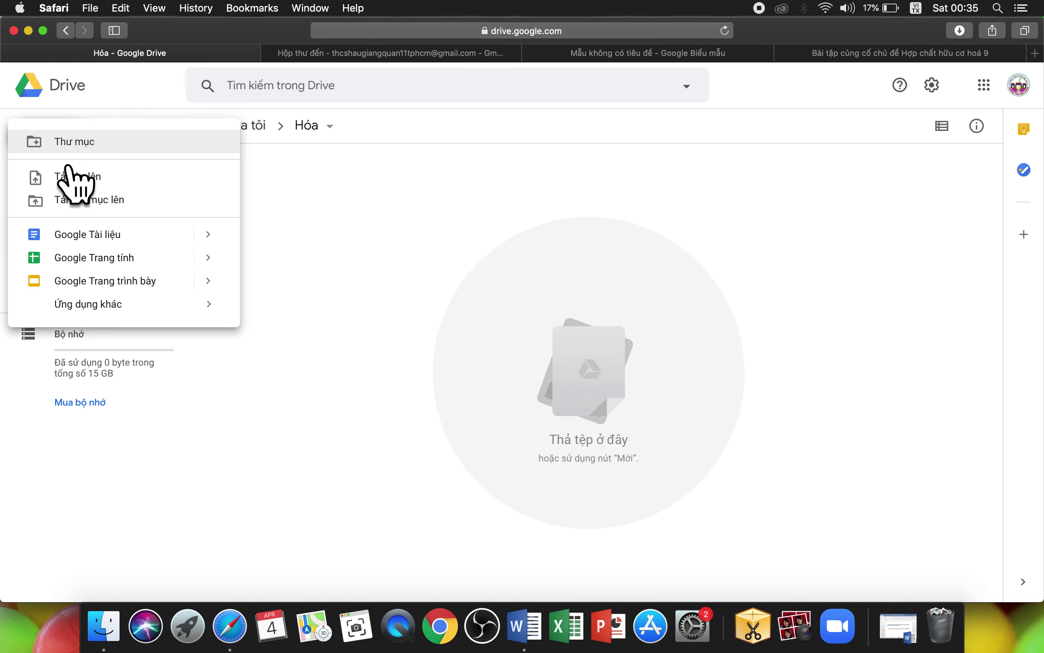
Step: Create a new Thư mục named '09042020 hoahoc9' inside Hóa
left_click(88, 145)
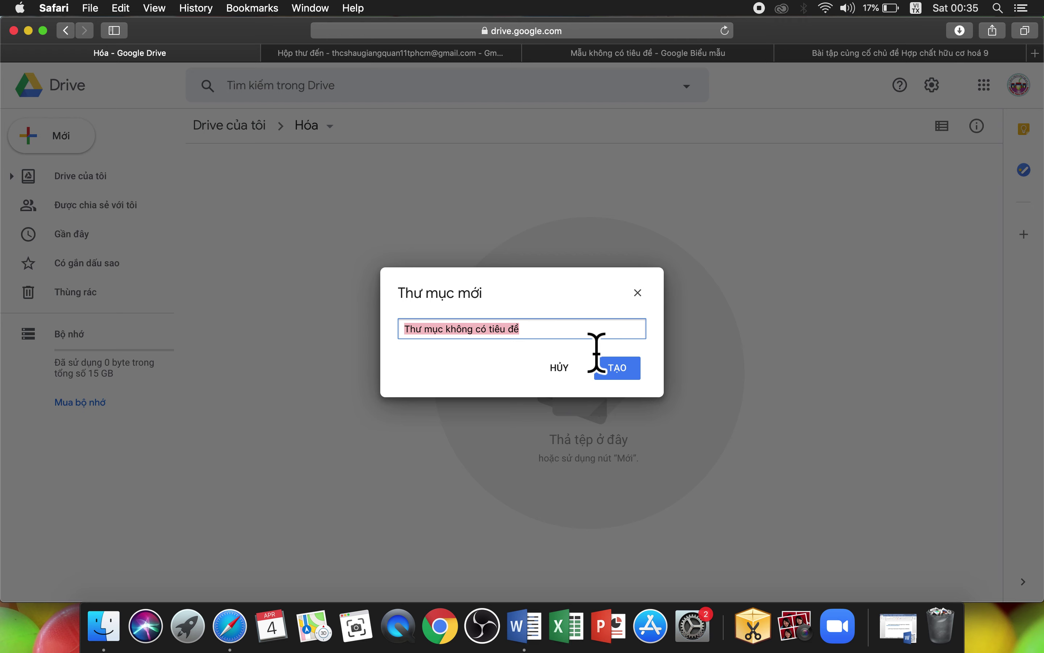
type("0904")
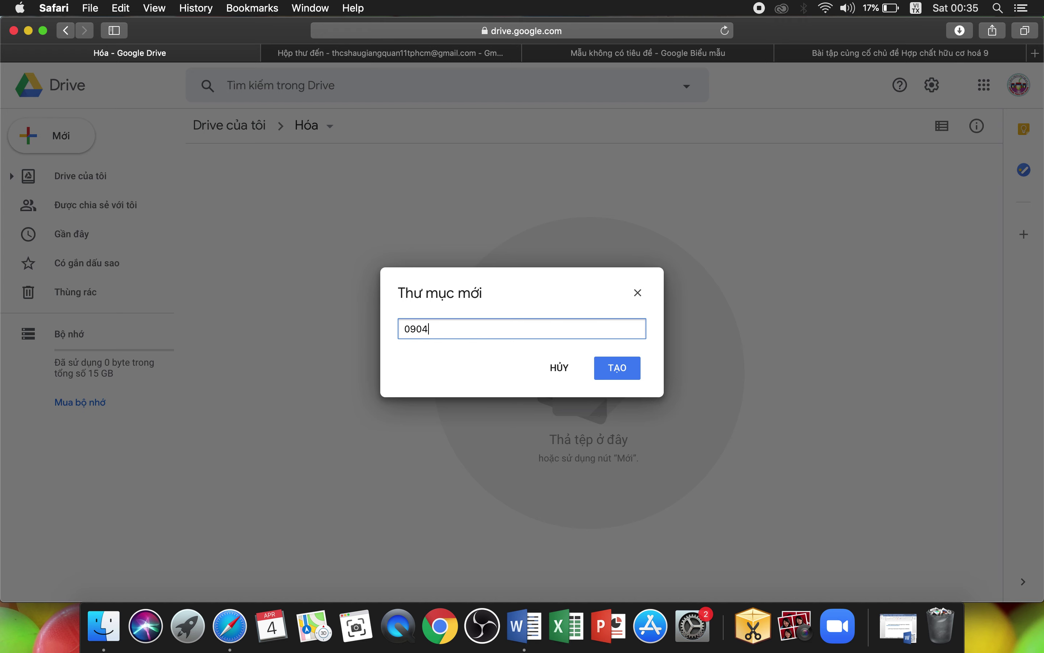
type("2020 hoahoc9")
left_click(631, 383)
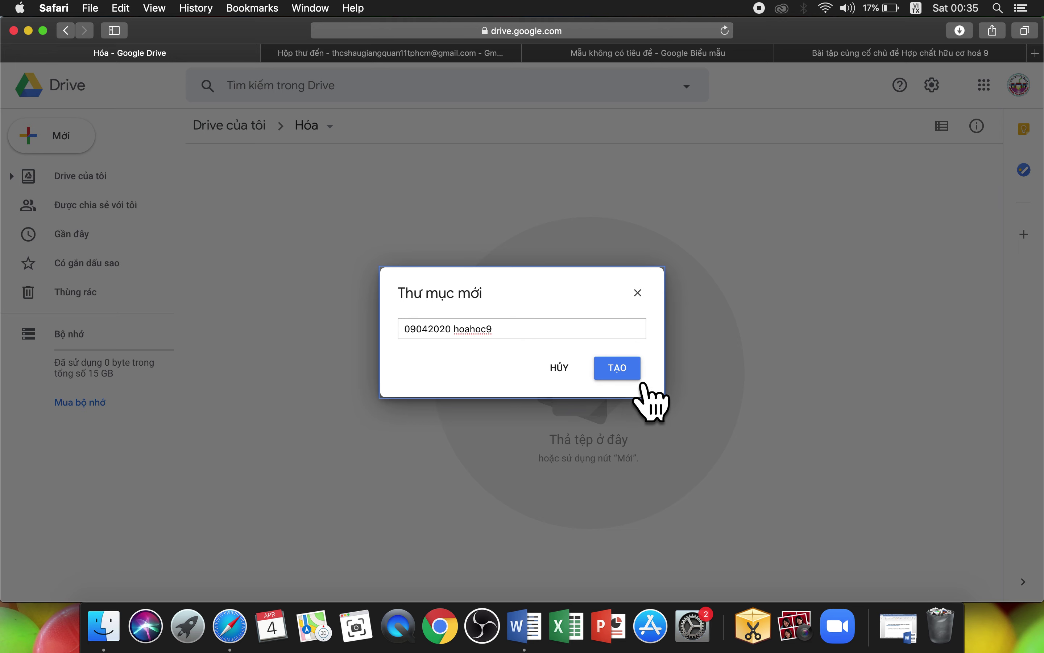
left_click(634, 378)
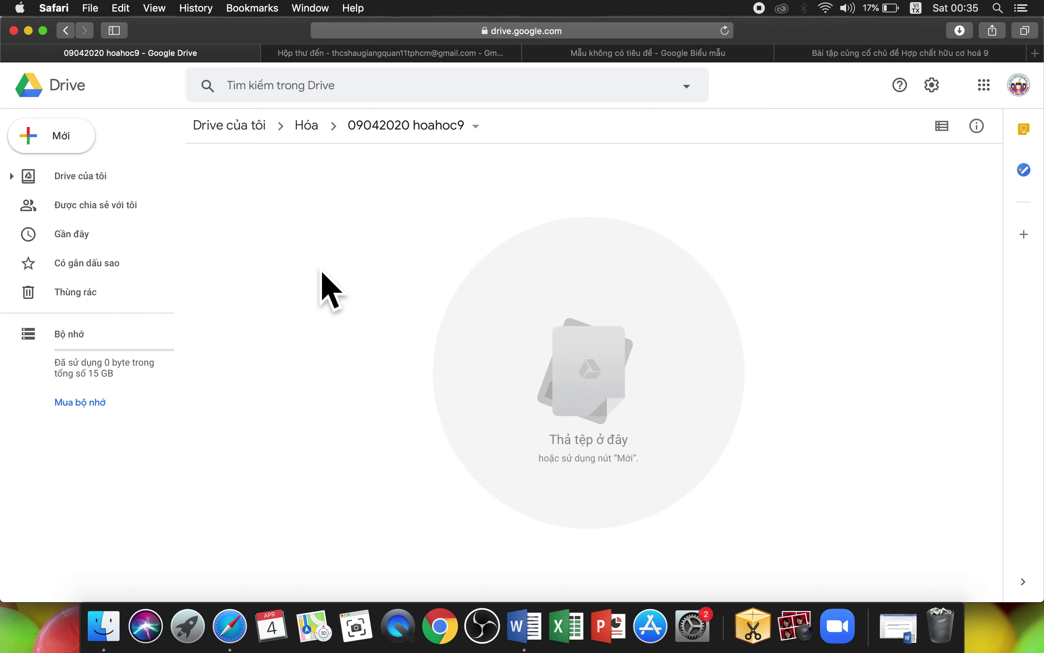
Step: Upload the lesson .mp4 and the quiz .doc from Documents > dayhoctructuyen2020 via Tải tệp lên
left_click(81, 151)
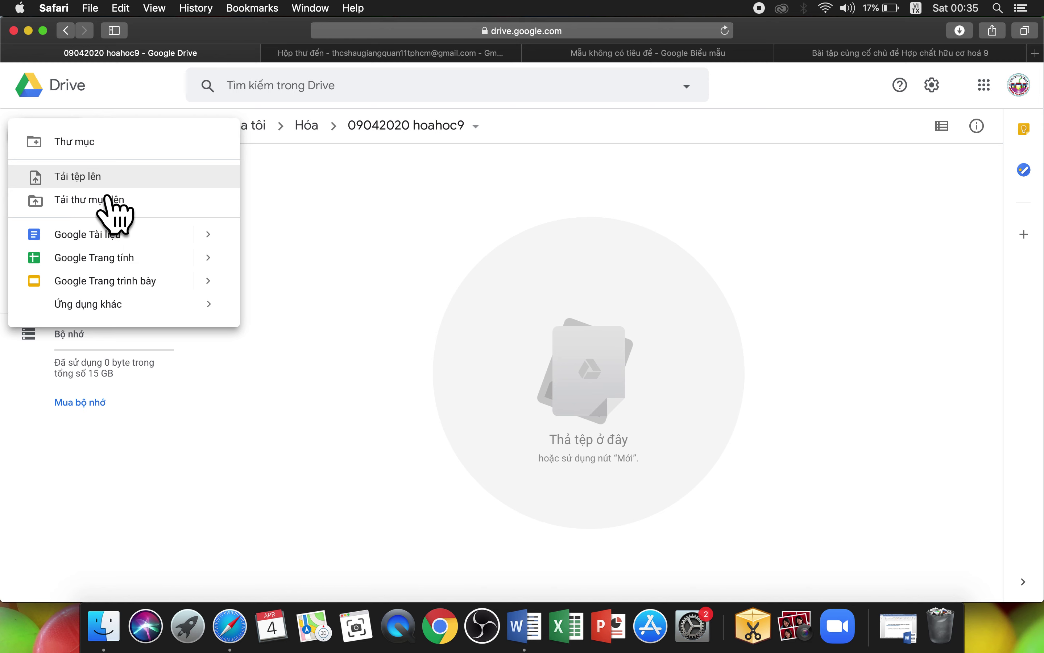
left_click(111, 187)
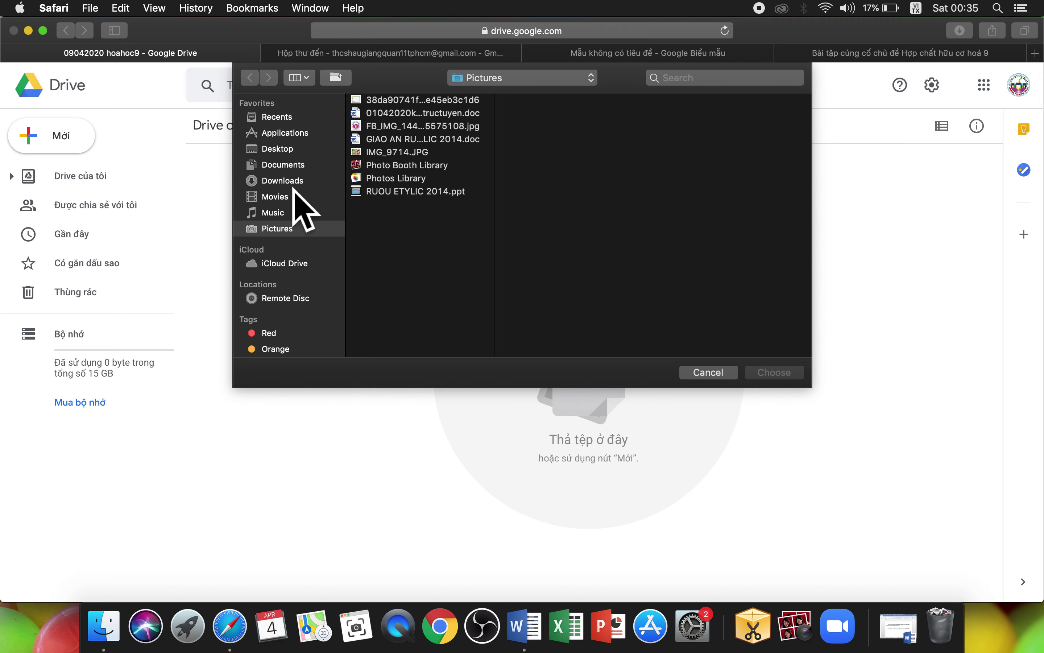
left_click(297, 166)
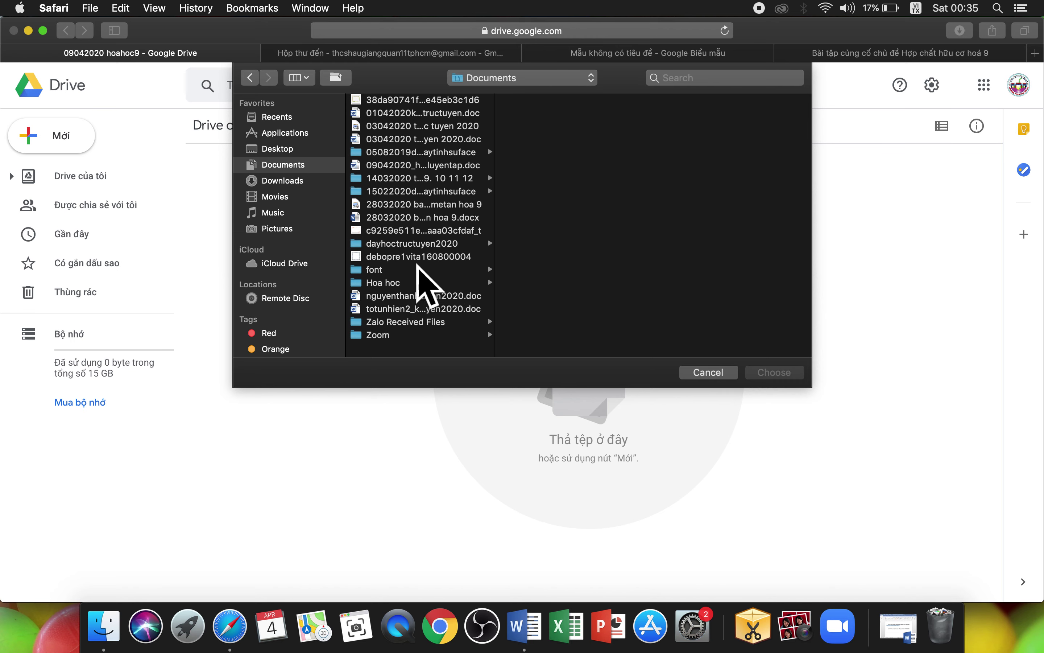
left_click(422, 246)
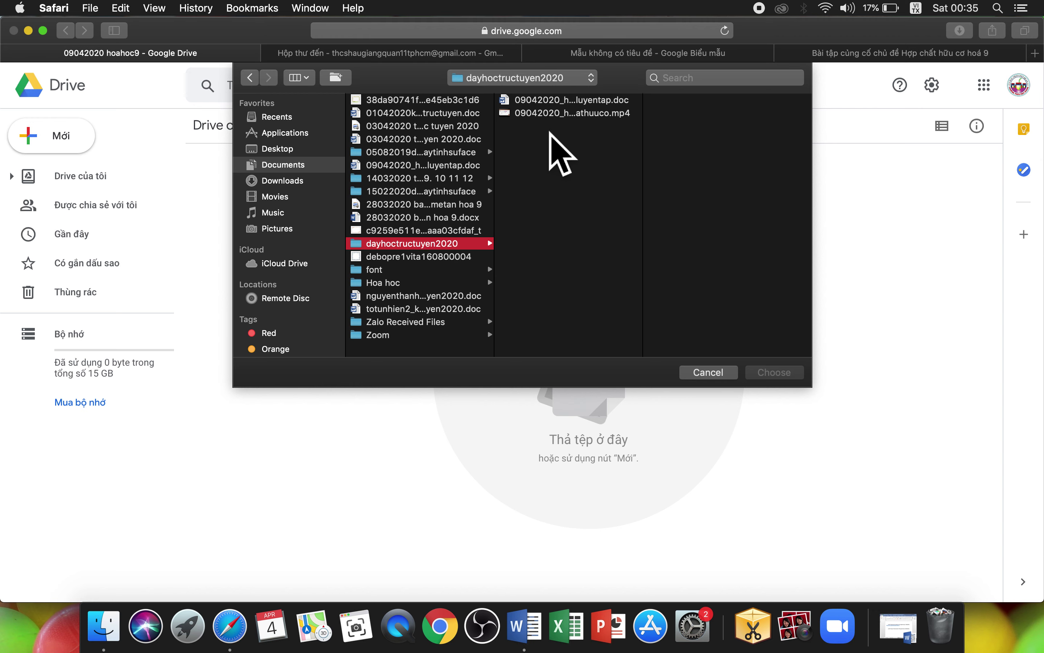
left_click(552, 115)
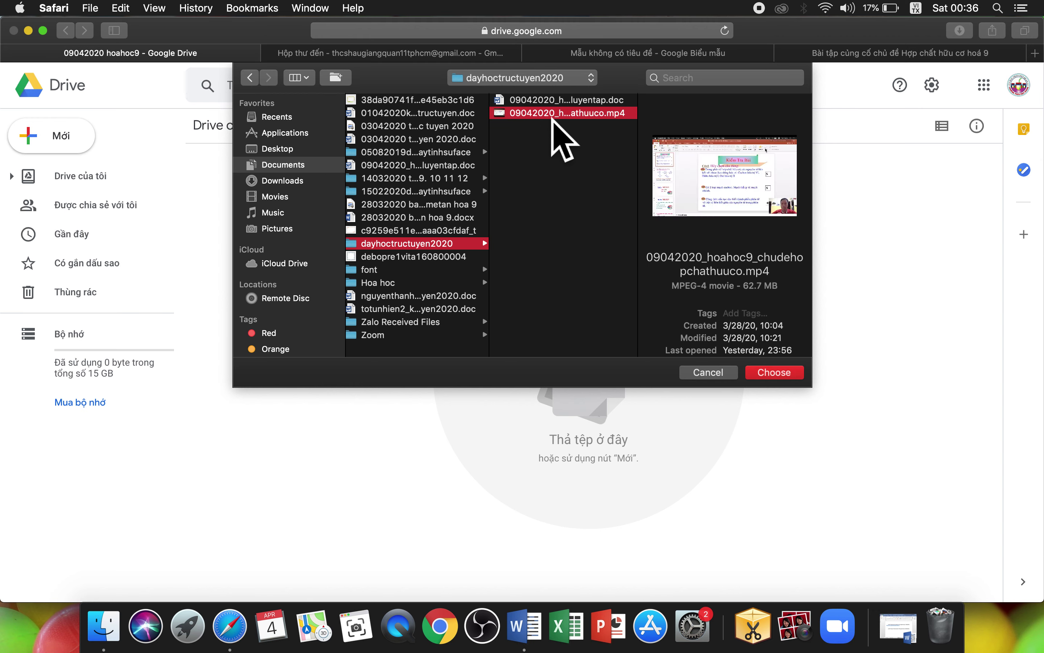
key("super+a")
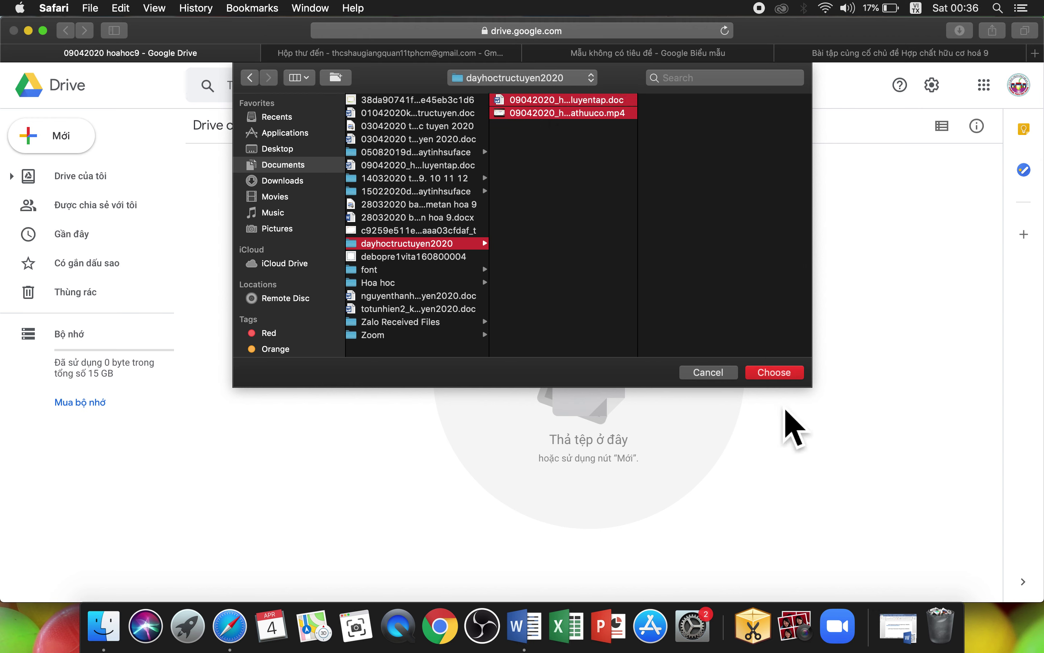
left_click(788, 377)
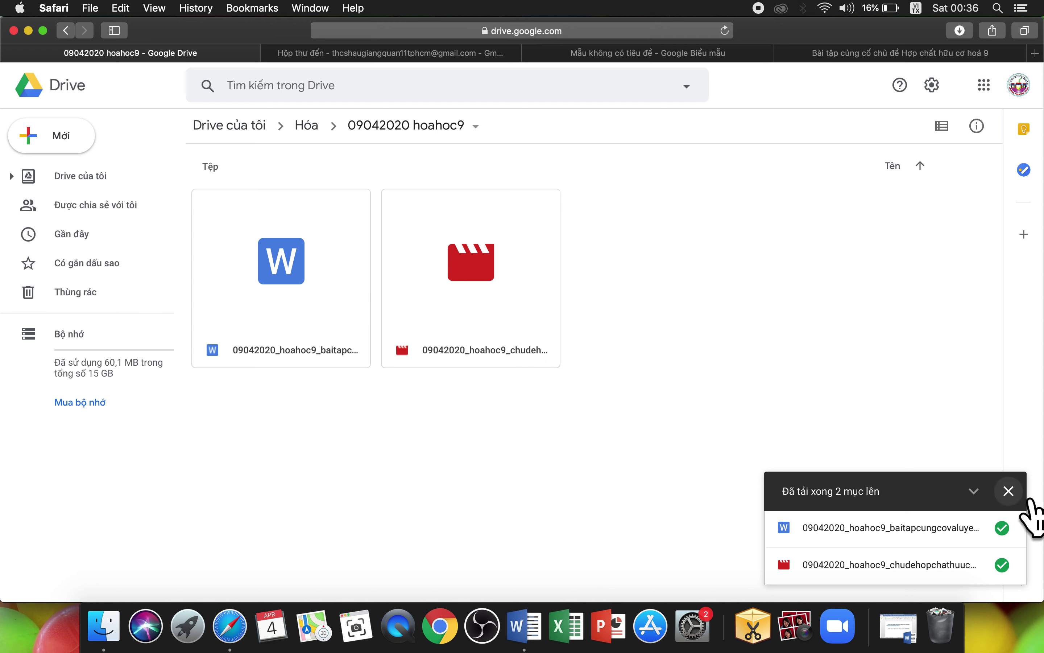
Step: Dismiss the upload summary and verify both files in Hóa > 09042020 hoahoc9
left_click(1009, 492)
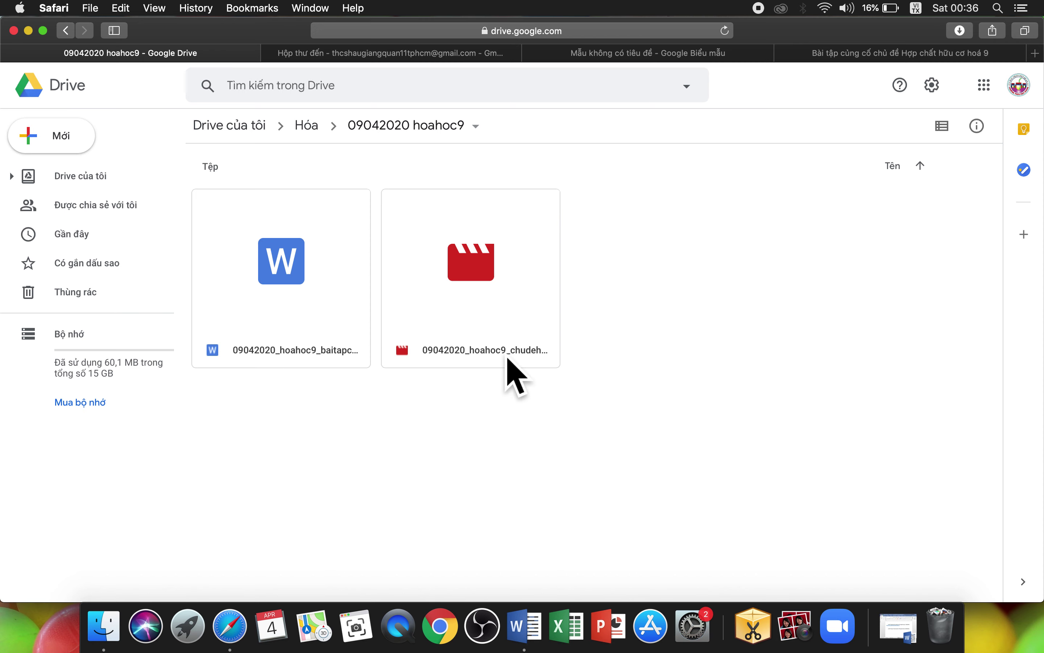
left_click(270, 132)
scroll(477, 315, "down", 5)
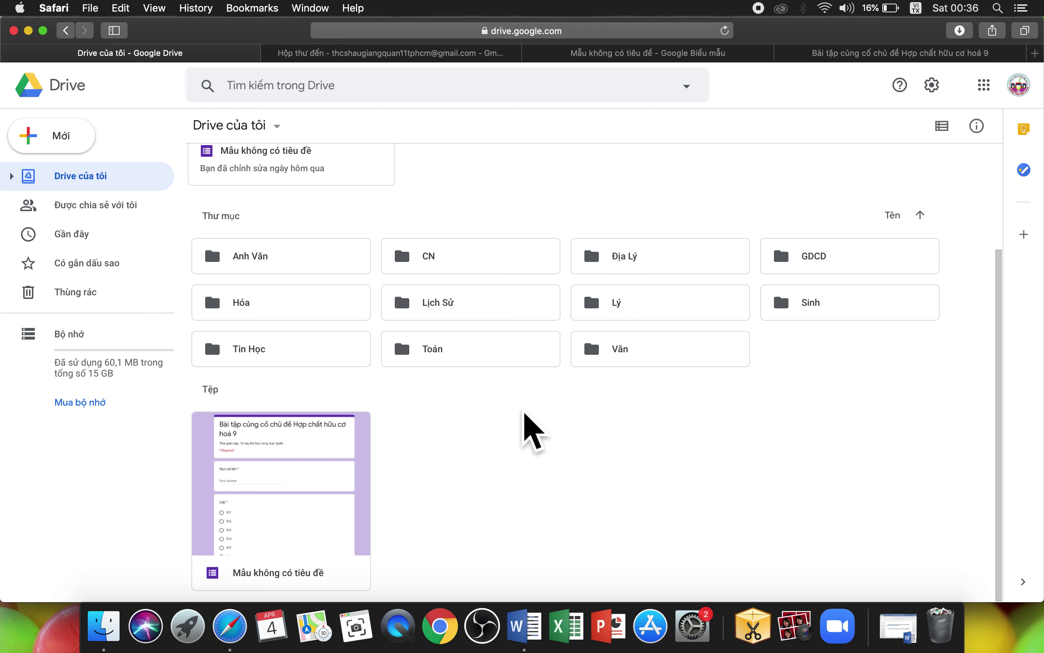
left_click(288, 305)
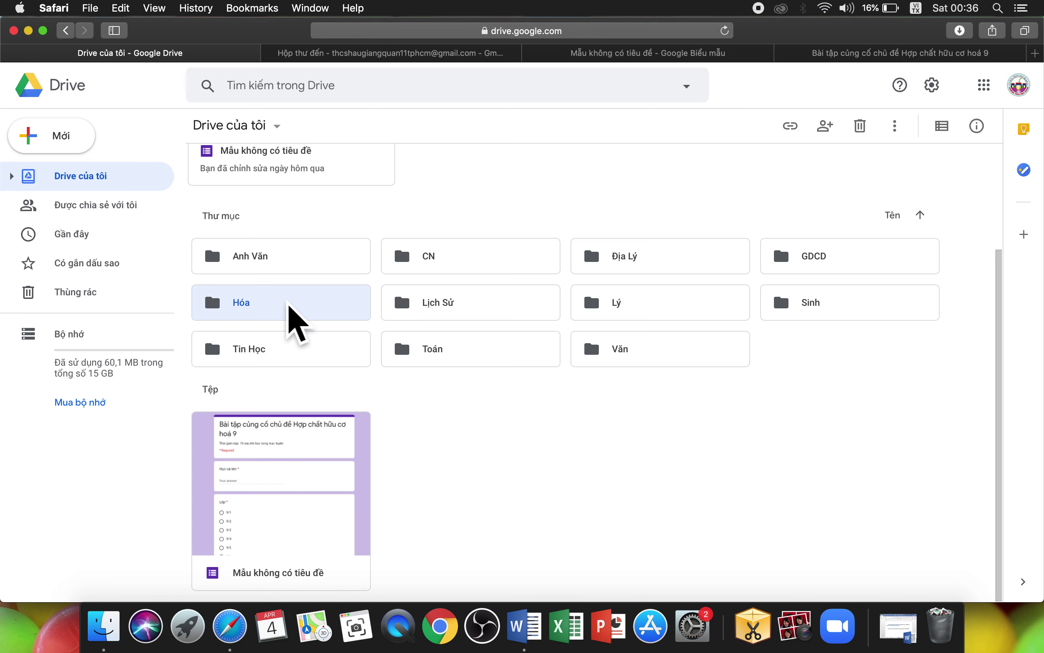
double_click(288, 305)
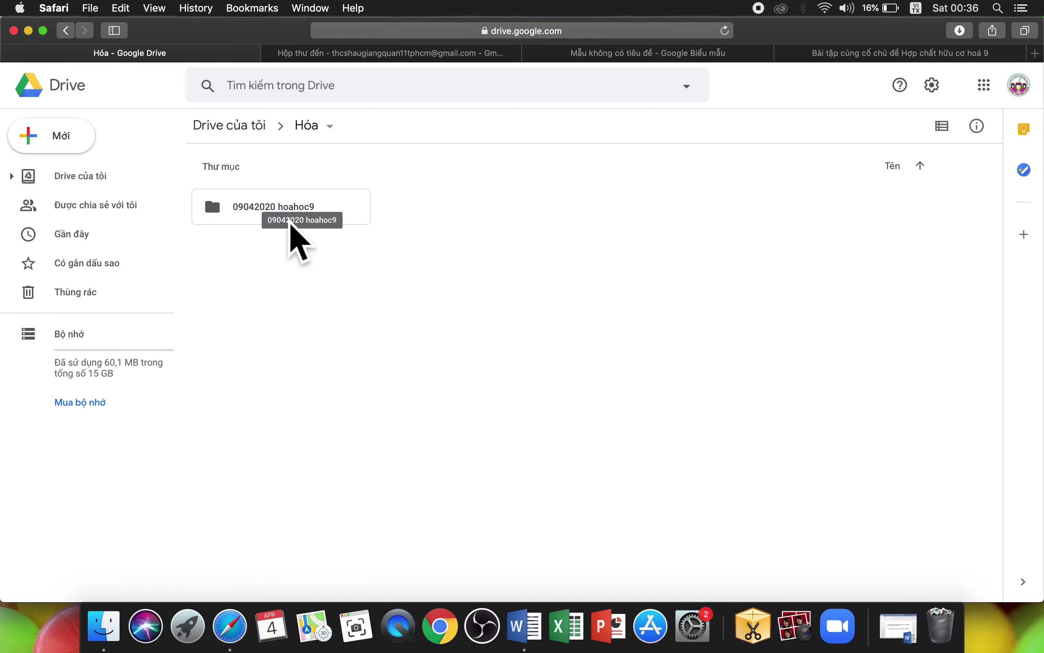
double_click(274, 216)
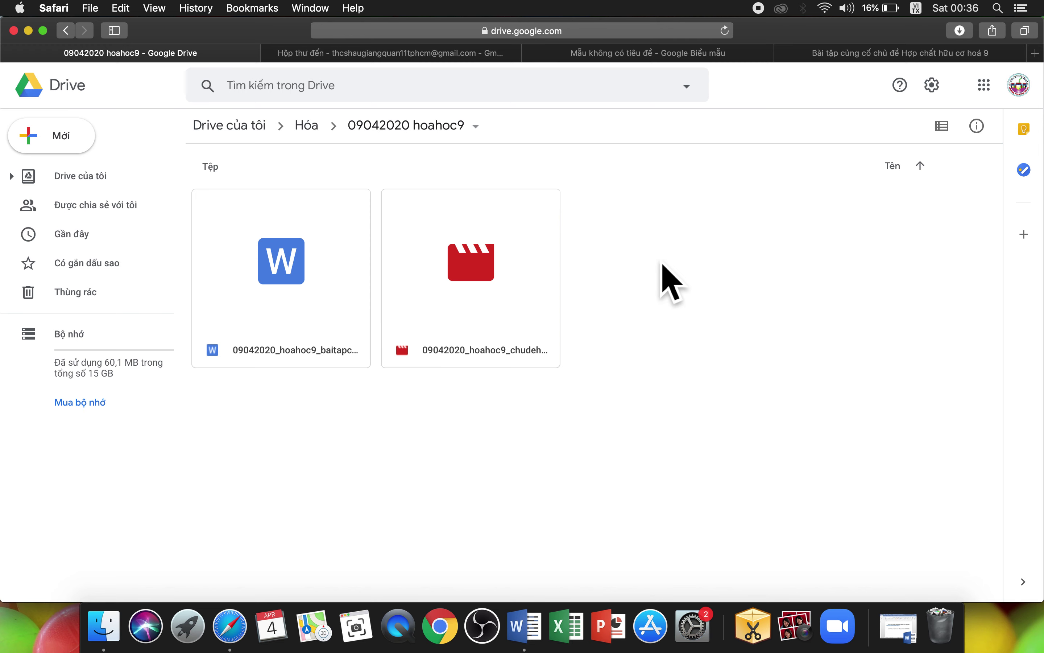
Step: Return to My Drive, then minimize Safari and the Finder window
left_click(258, 128)
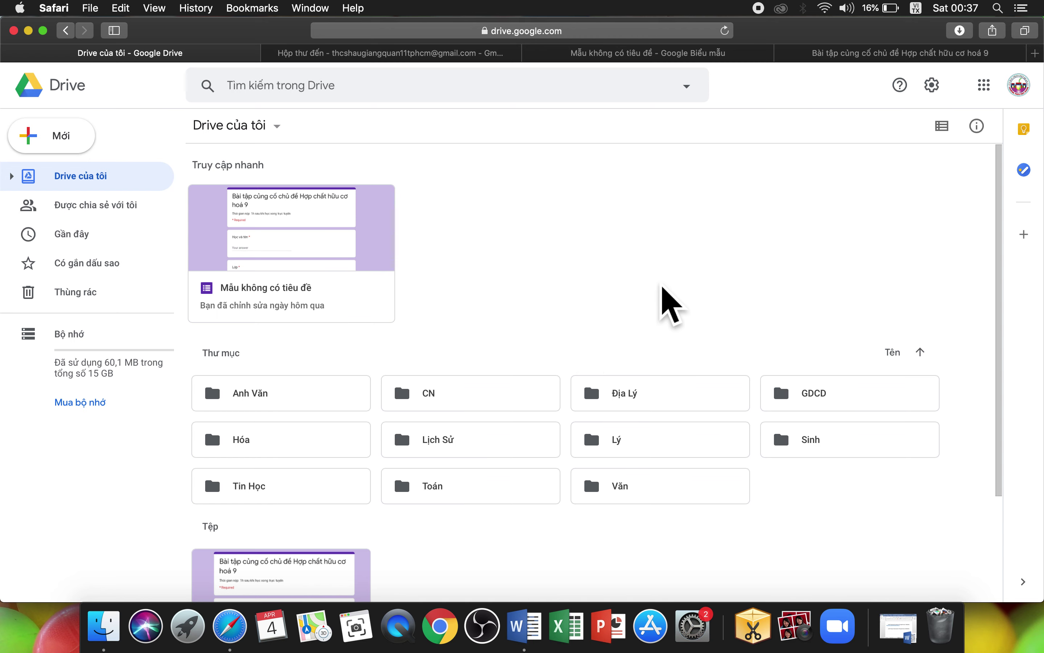
scroll(665, 293, "down", 3)
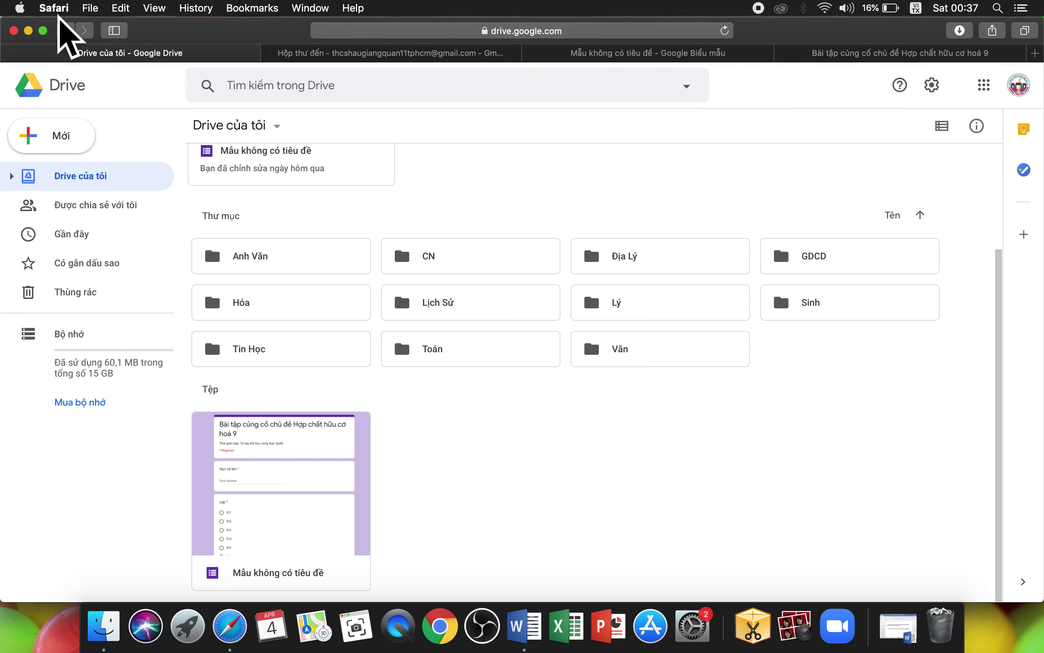
left_click(28, 30)
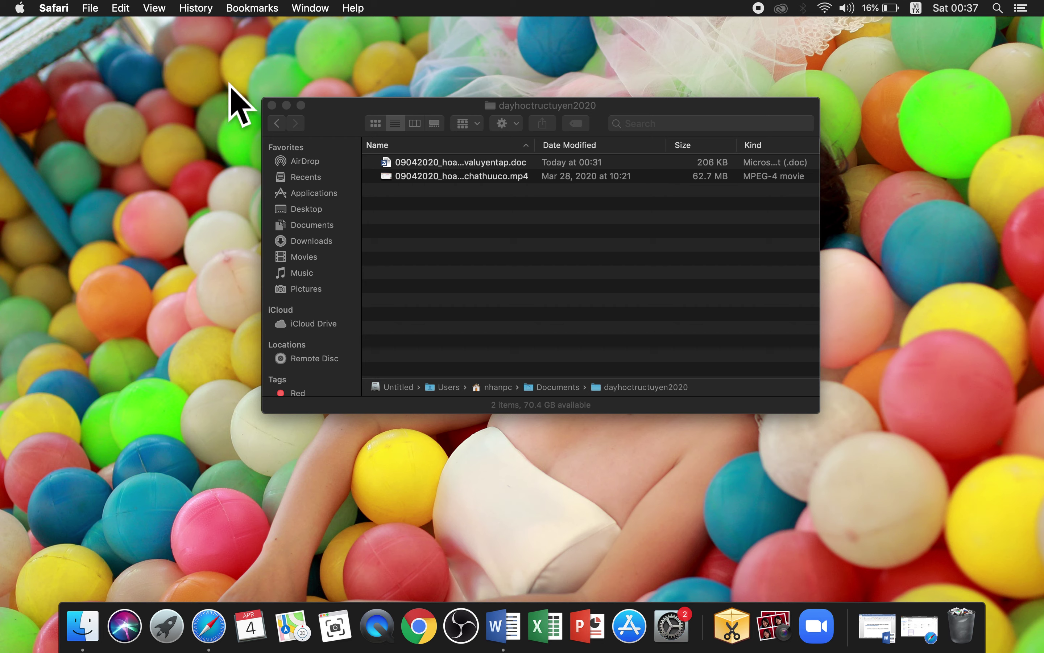
left_click(286, 106)
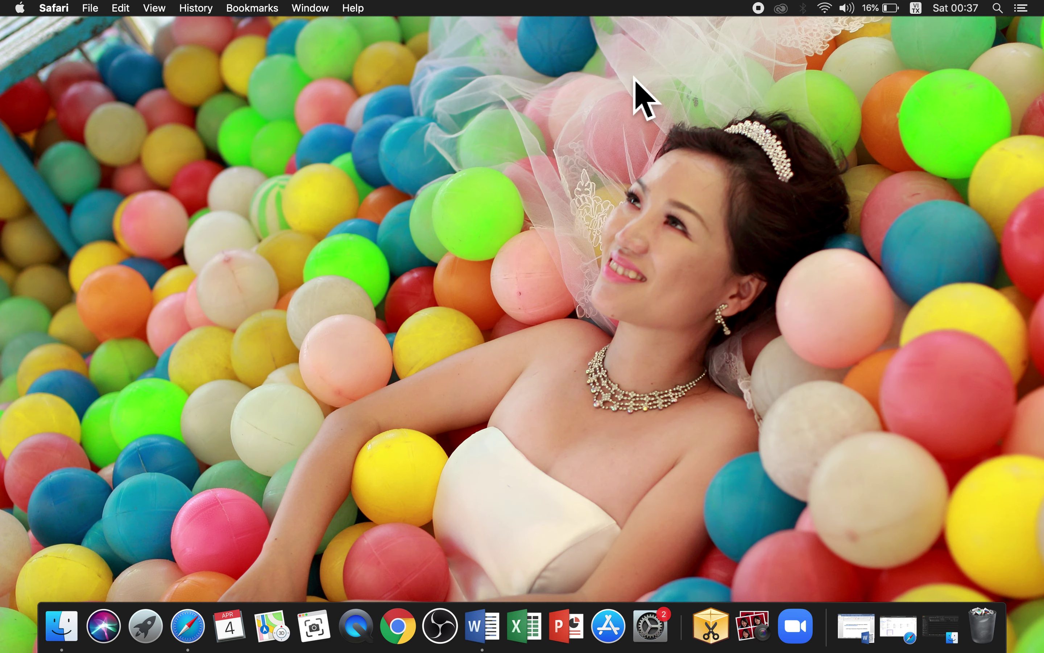